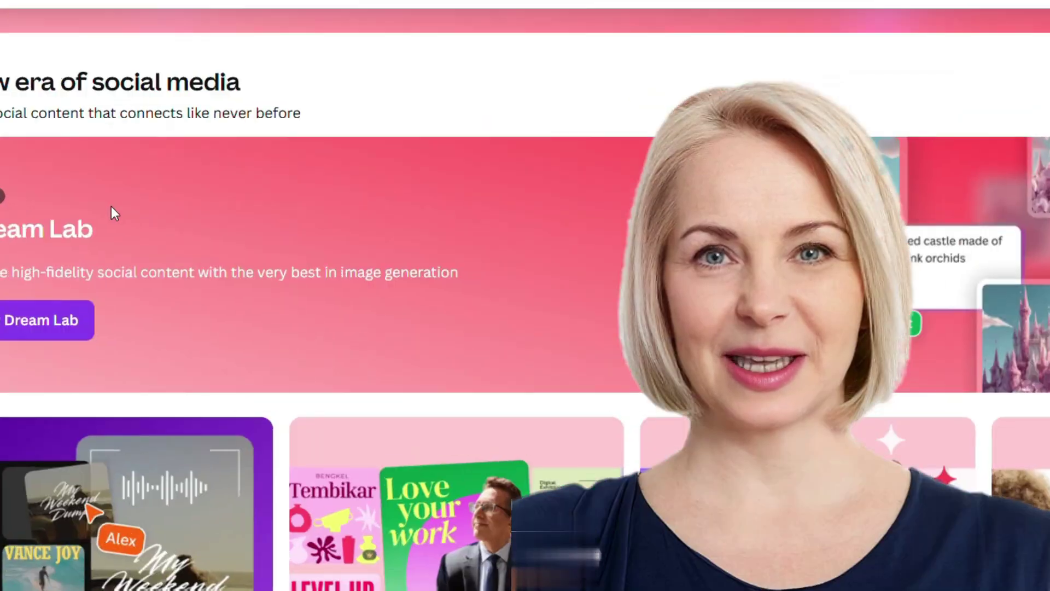
Step: Scroll the What's New page and advance the main feature carousel three cards
{"action": "scroll", "coordinate": [951, 171], "scroll_direction": "down", "scroll_amount": 3}
{"action": "left_click", "coordinate": [1011, 315]}
{"action": "left_click", "coordinate": [1014, 317]}
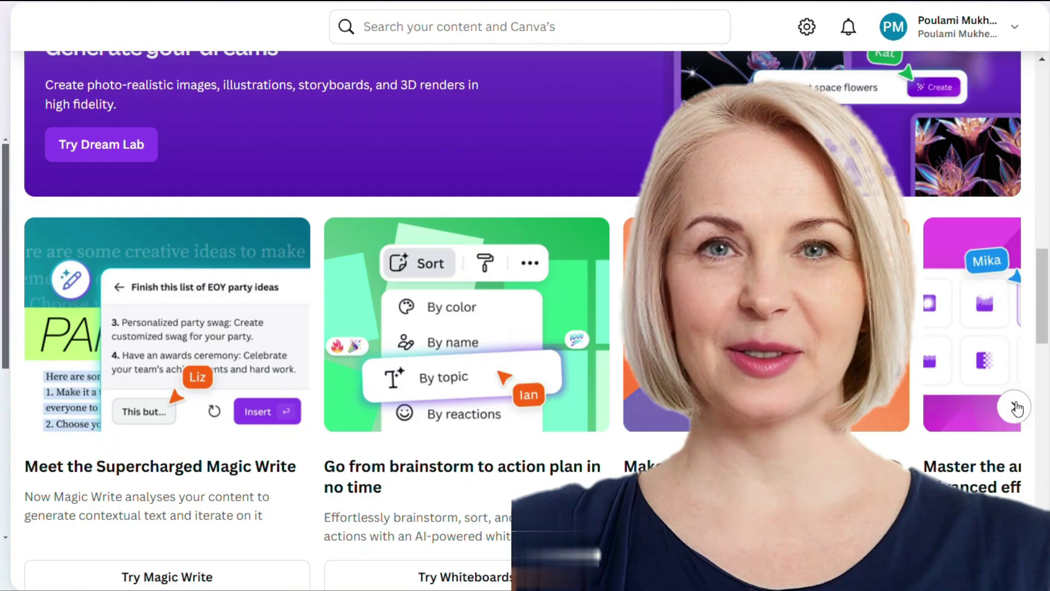
{"action": "left_click", "coordinate": [1013, 403]}
Step: Browse the Docs: Latest Features and Docs: Greatest Hits carousels further down
{"action": "scroll", "coordinate": [1012, 403], "scroll_direction": "down", "scroll_amount": 10}
{"action": "scroll", "coordinate": [1013, 399], "scroll_direction": "down", "scroll_amount": 5}
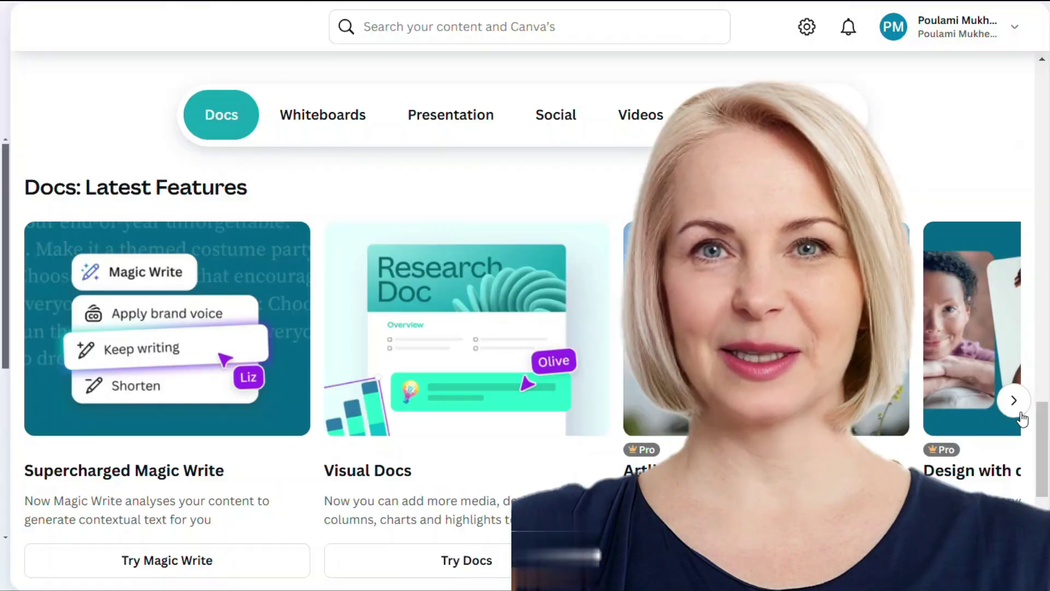
{"action": "left_click", "coordinate": [1013, 399]}
{"action": "left_click", "coordinate": [1013, 399]}
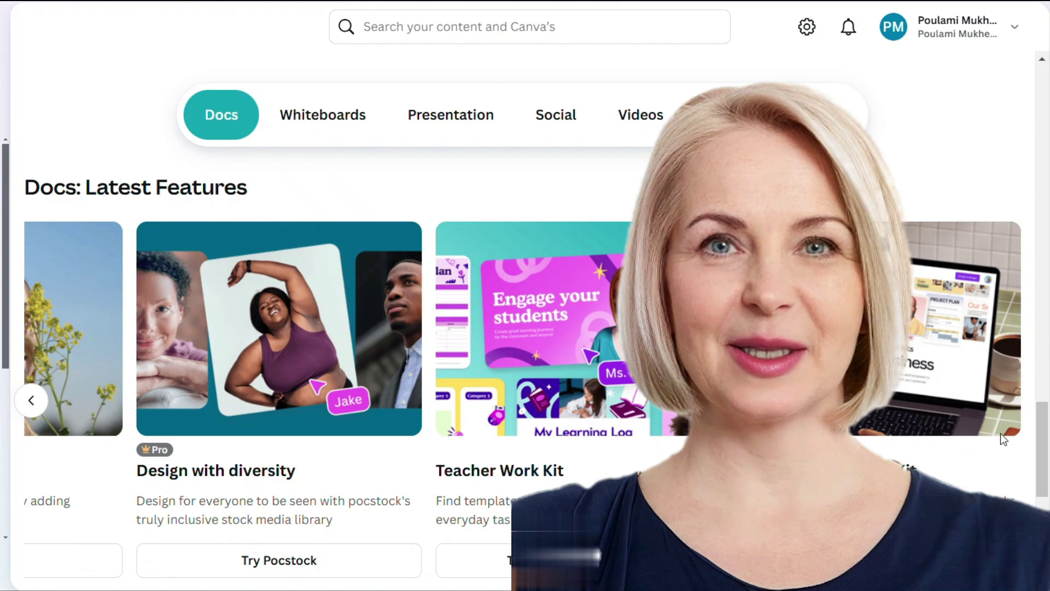
{"action": "scroll", "coordinate": [1007, 426], "scroll_direction": "down", "scroll_amount": 5}
{"action": "left_click", "coordinate": [1014, 386]}
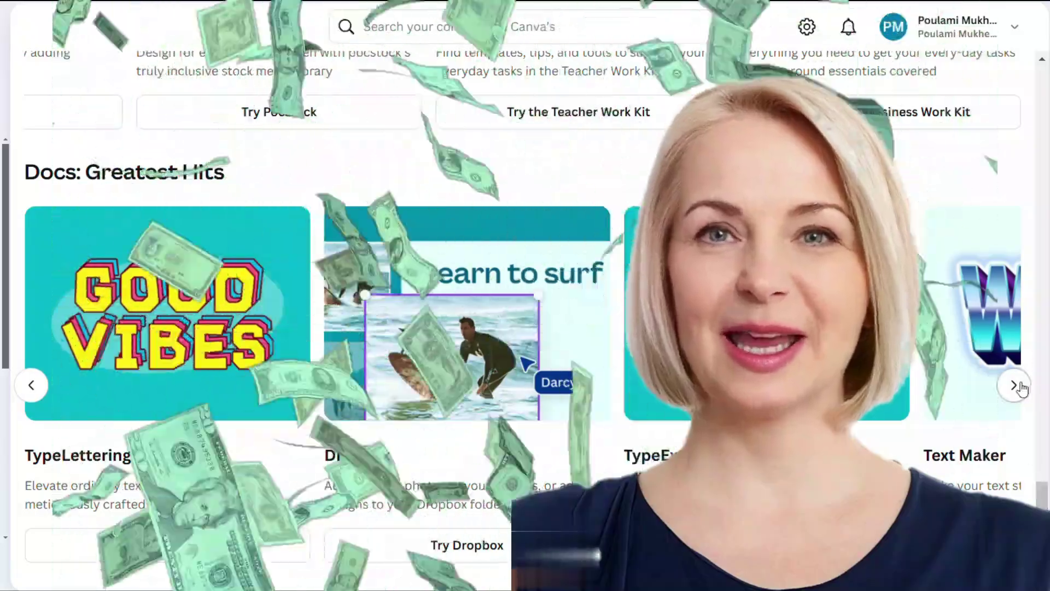
{"action": "left_click", "coordinate": [1014, 384]}
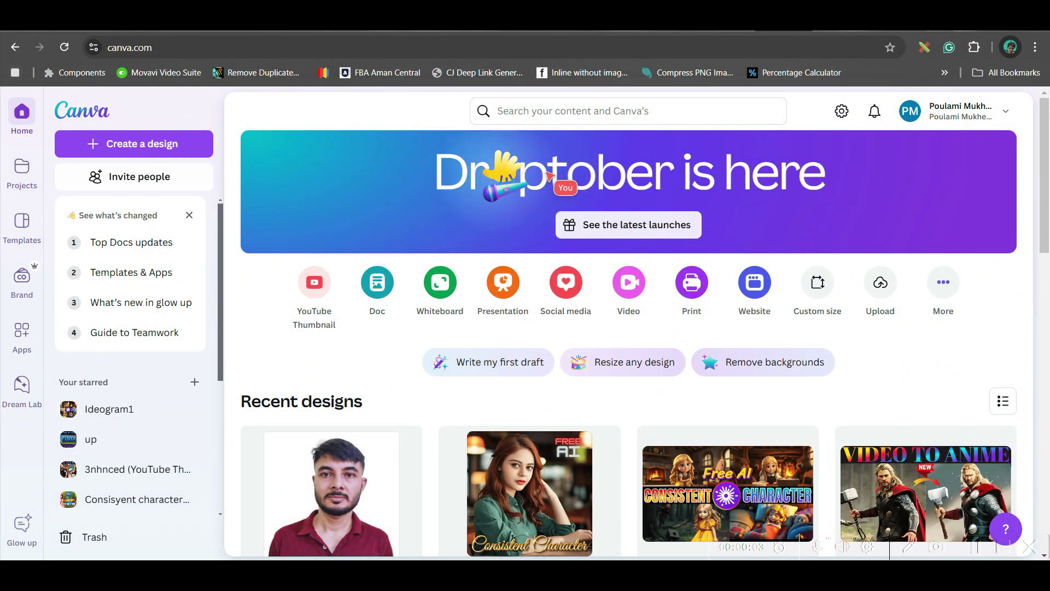
Step: Open the 'See the latest launches' page from the home banner
{"action": "left_click", "coordinate": [638, 229]}
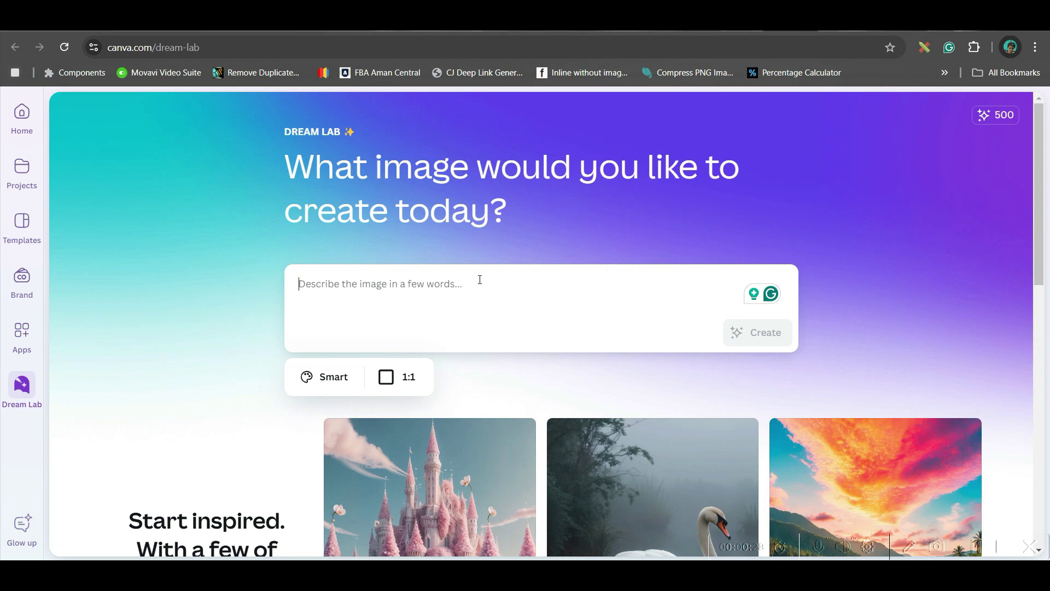
Step: Paste the Thor-like alien warrior prompt and set the aspect ratio to 16:9
{"action": "left_click", "coordinate": [480, 282]}
{"action": "key", "text": "ctrl+v"}
{"action": "left_click", "coordinate": [397, 497]}
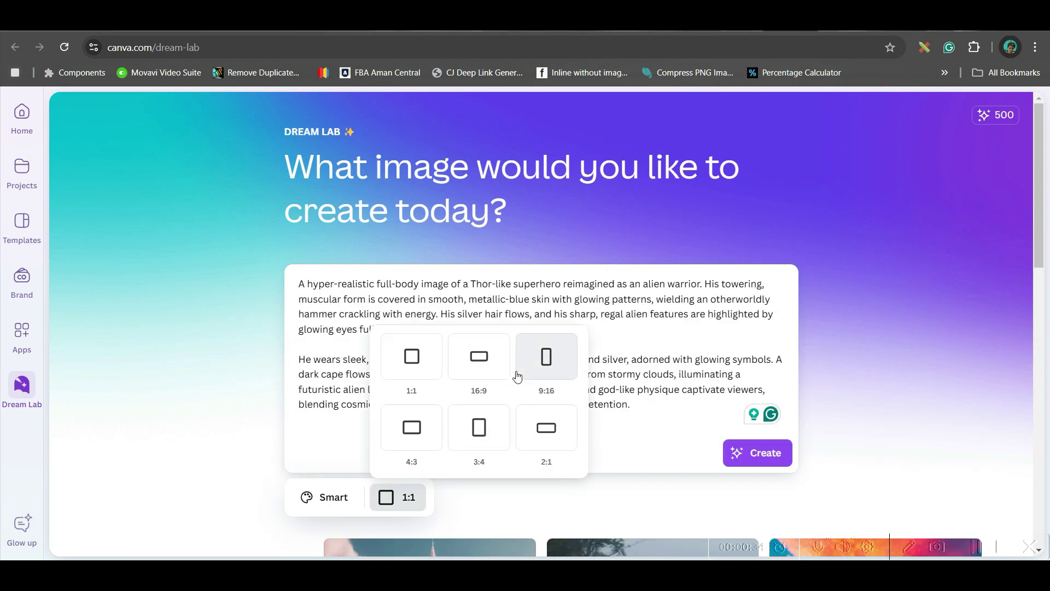
{"action": "left_click", "coordinate": [480, 361]}
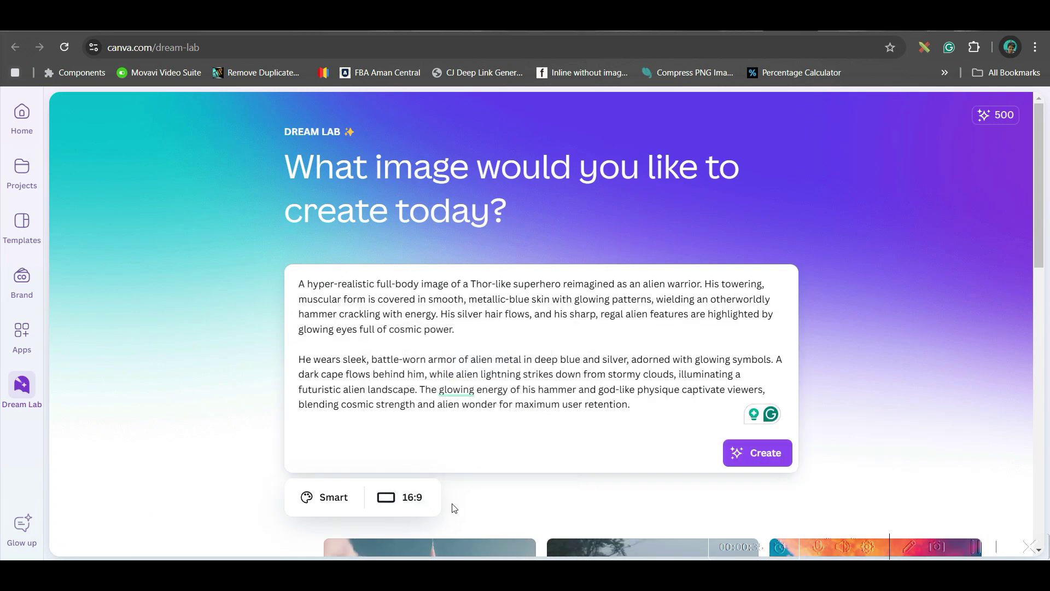
Step: Choose the None style to generate the images without any style
{"action": "left_click", "coordinate": [354, 507]}
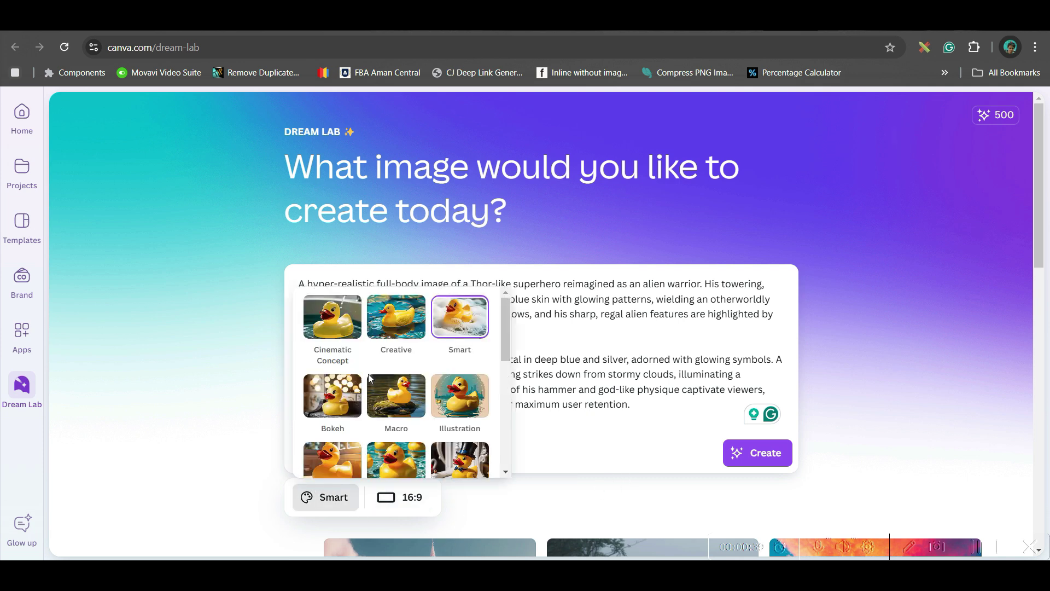
{"action": "scroll", "coordinate": [433, 425], "scroll_direction": "down", "scroll_amount": 5}
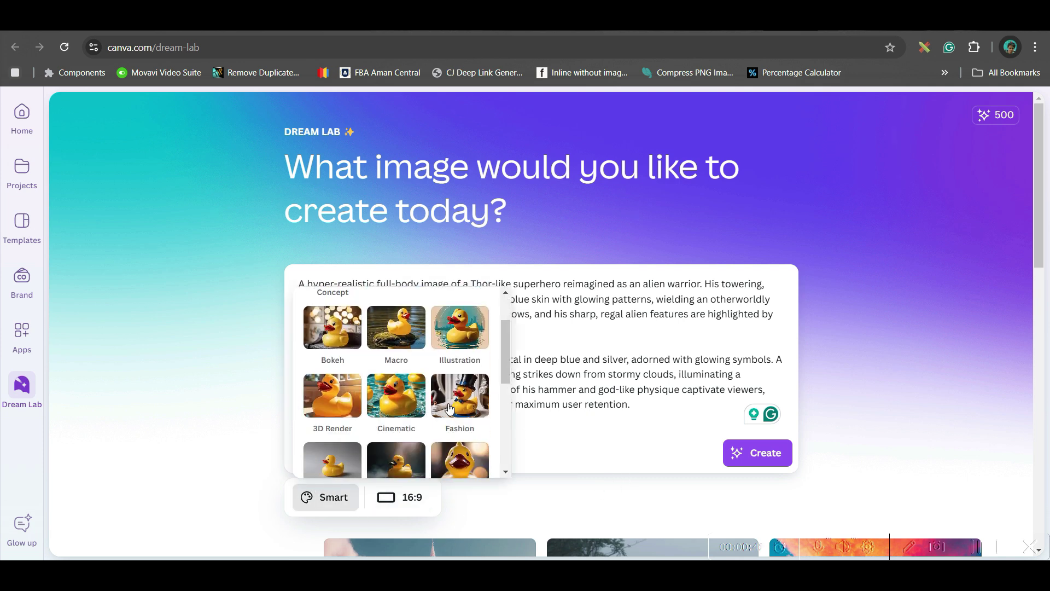
{"action": "scroll", "coordinate": [410, 405], "scroll_direction": "up", "scroll_amount": 5}
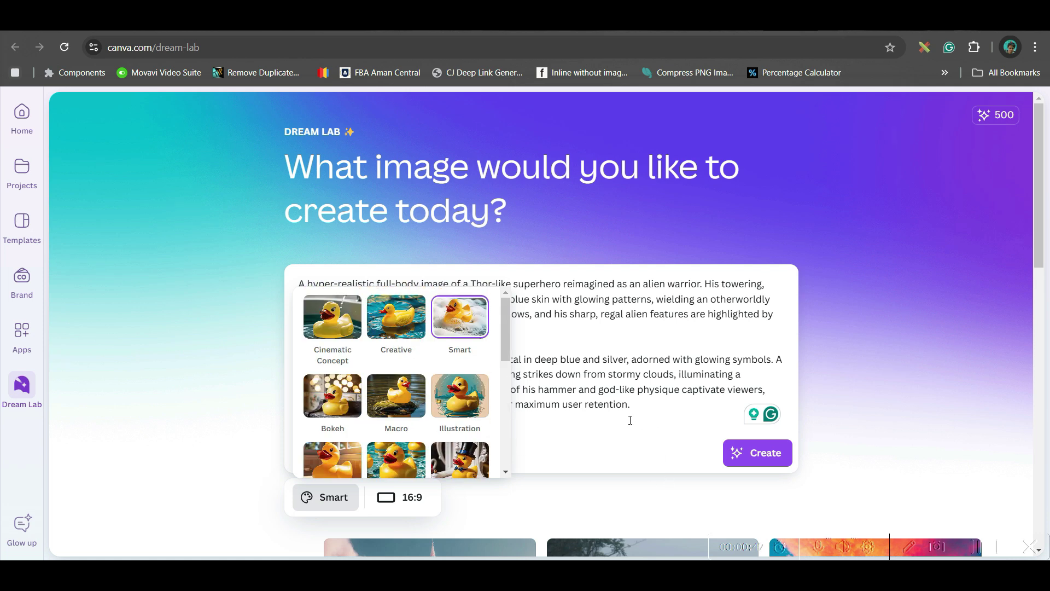
{"action": "scroll", "coordinate": [442, 448], "scroll_direction": "down", "scroll_amount": 5}
{"action": "left_click", "coordinate": [395, 430]}
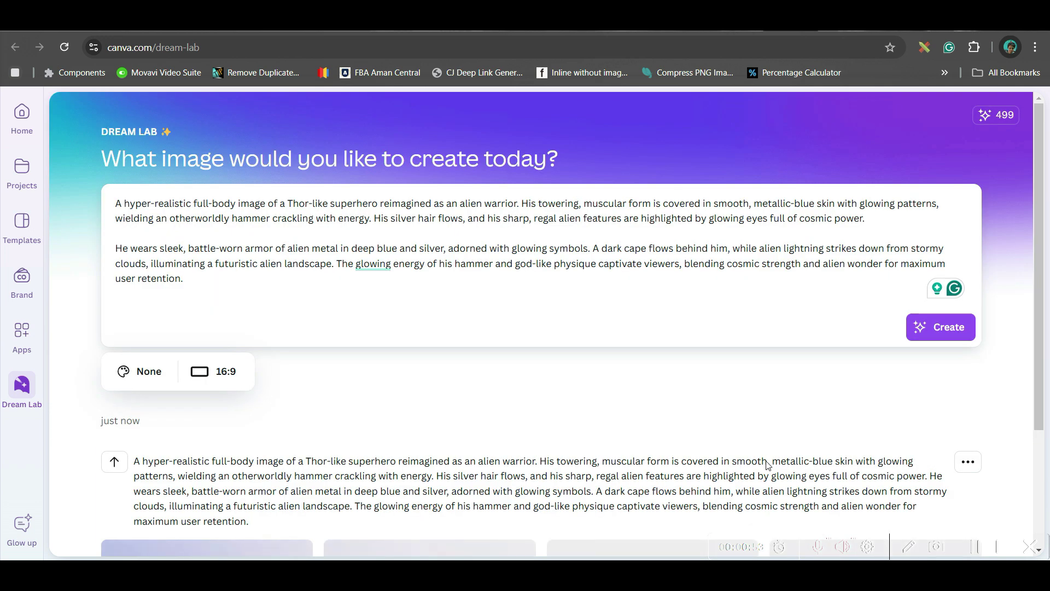
Step: Preview the second generated portrait, close it, then preview the third portrait
{"action": "scroll", "coordinate": [652, 384], "scroll_direction": "down", "scroll_amount": 3}
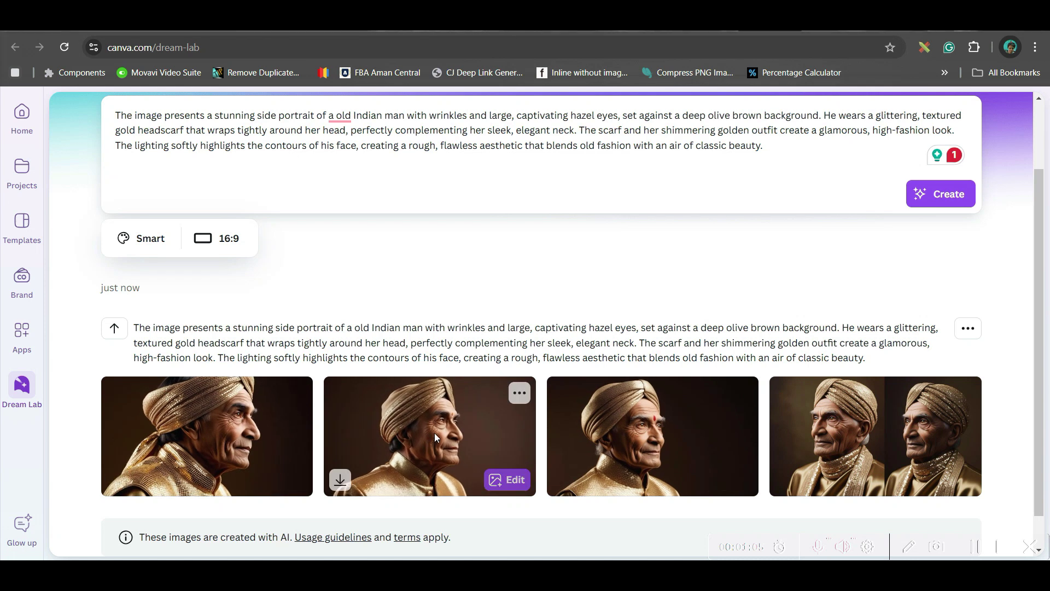
{"action": "left_click", "coordinate": [527, 445]}
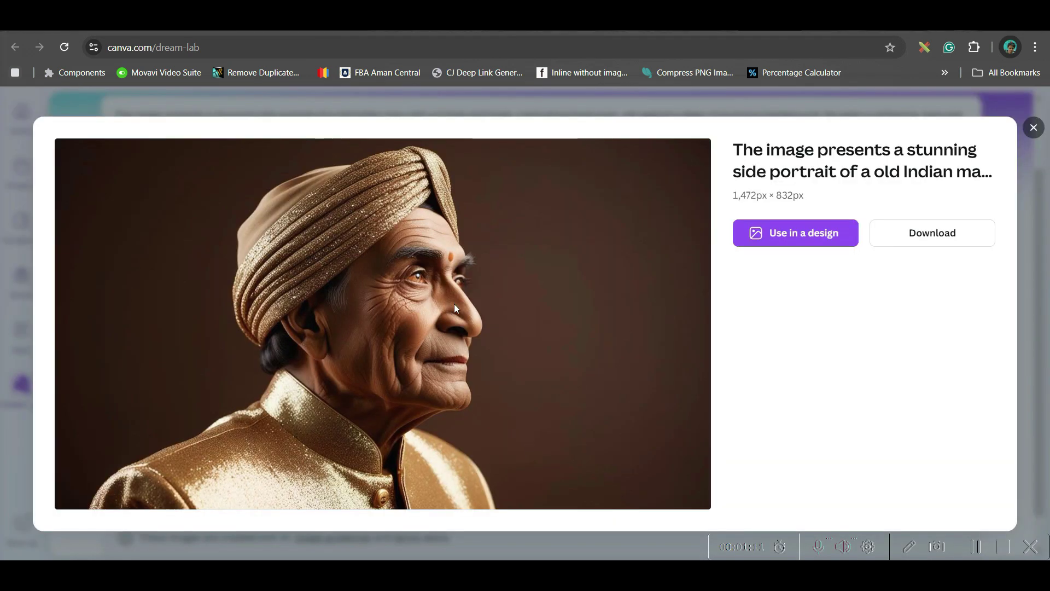
{"action": "left_click", "coordinate": [1032, 129]}
{"action": "left_click", "coordinate": [665, 441]}
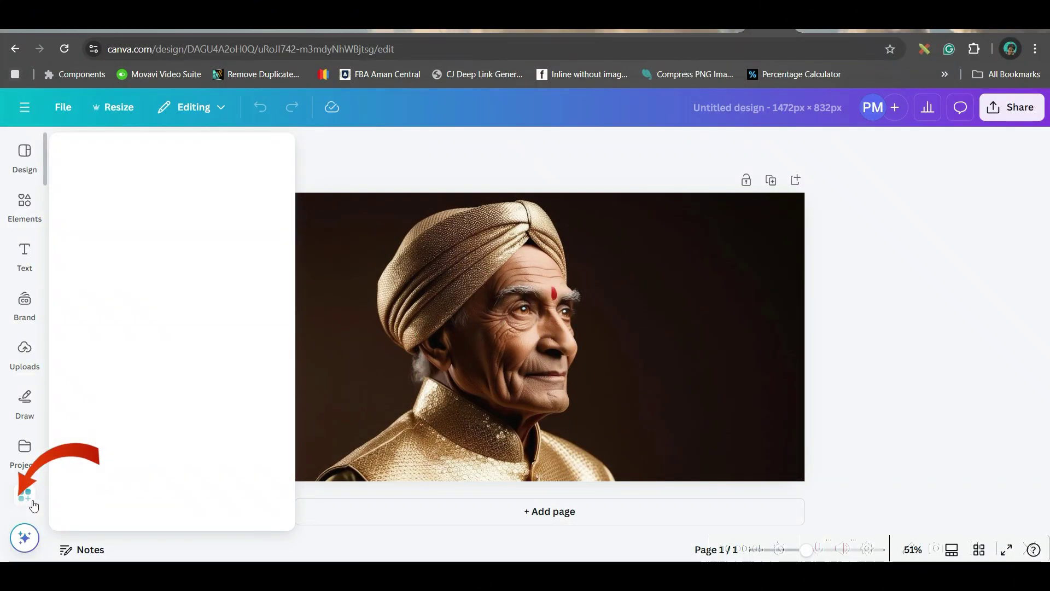
Step: Find Speed Painter among the AI-powered apps by searching 'SpeedPaint' and open it
{"action": "left_click", "coordinate": [28, 497]}
{"action": "left_click", "coordinate": [126, 226]}
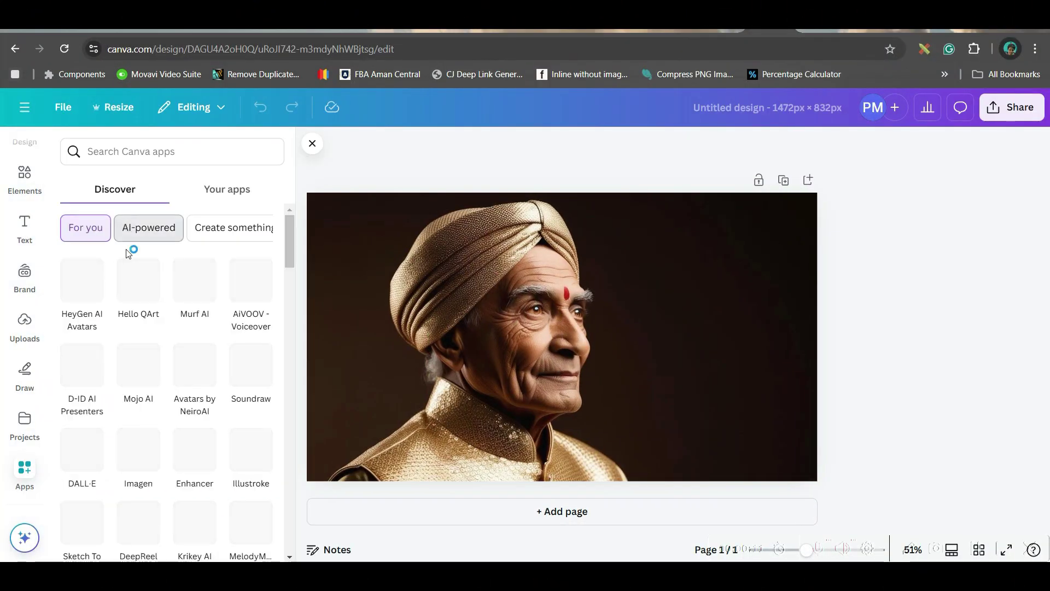
{"action": "type", "text": "SpeedPainter"}
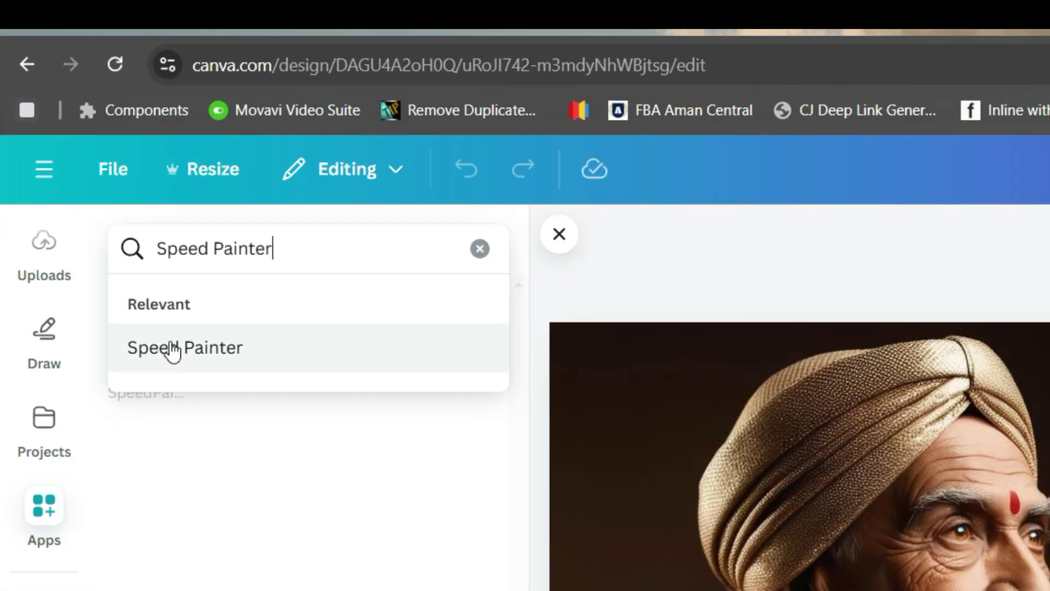
{"action": "left_click", "coordinate": [202, 414]}
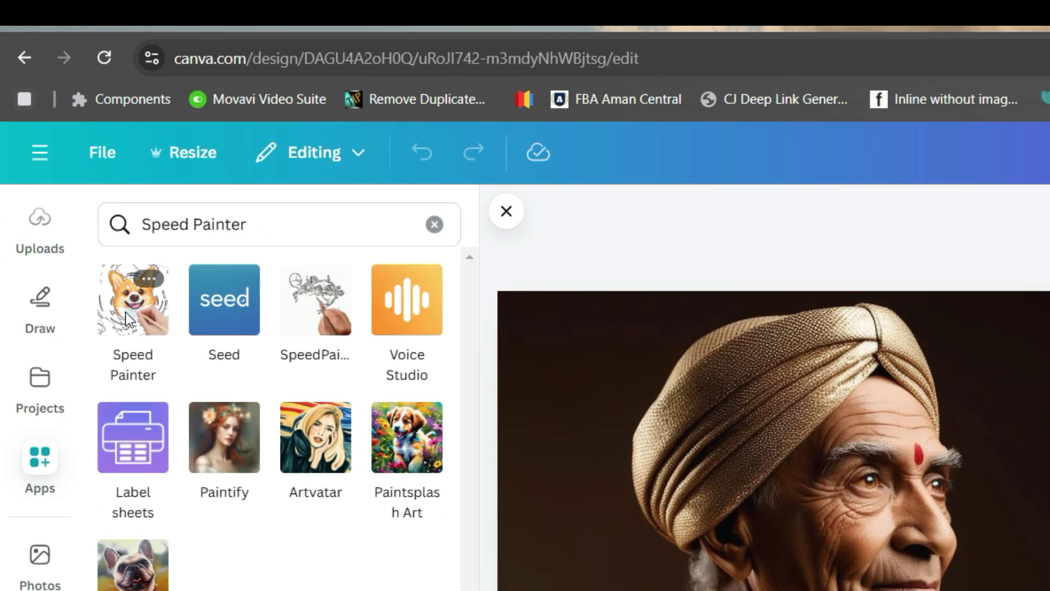
{"action": "left_click", "coordinate": [126, 336]}
Step: Upload the cartoon girl image piclumen-1729682248328.png into Speed Painter
{"action": "left_click", "coordinate": [180, 252]}
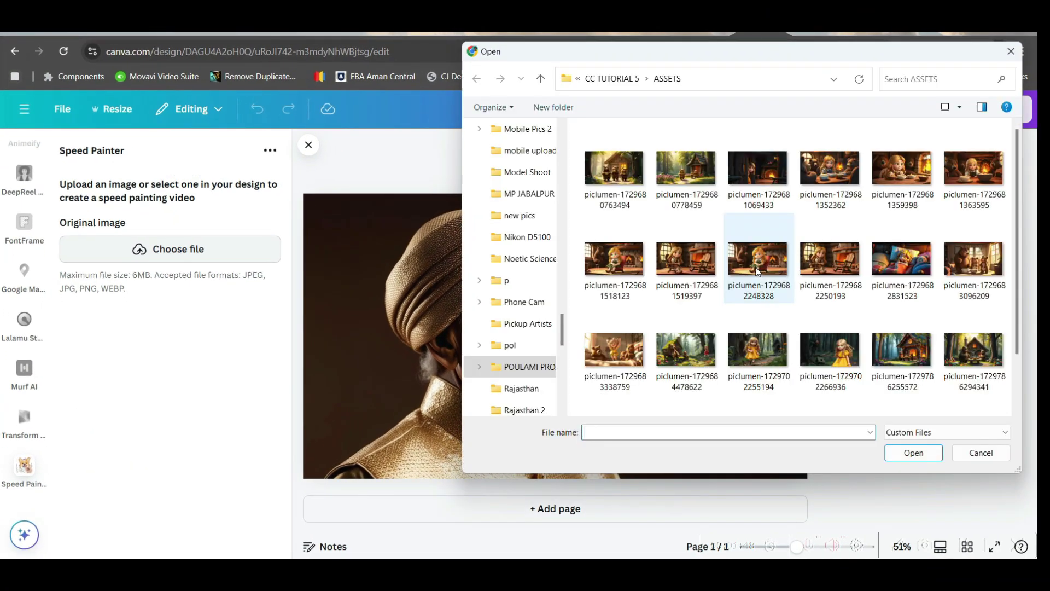
{"action": "left_click", "coordinate": [769, 261]}
{"action": "left_click", "coordinate": [913, 453]}
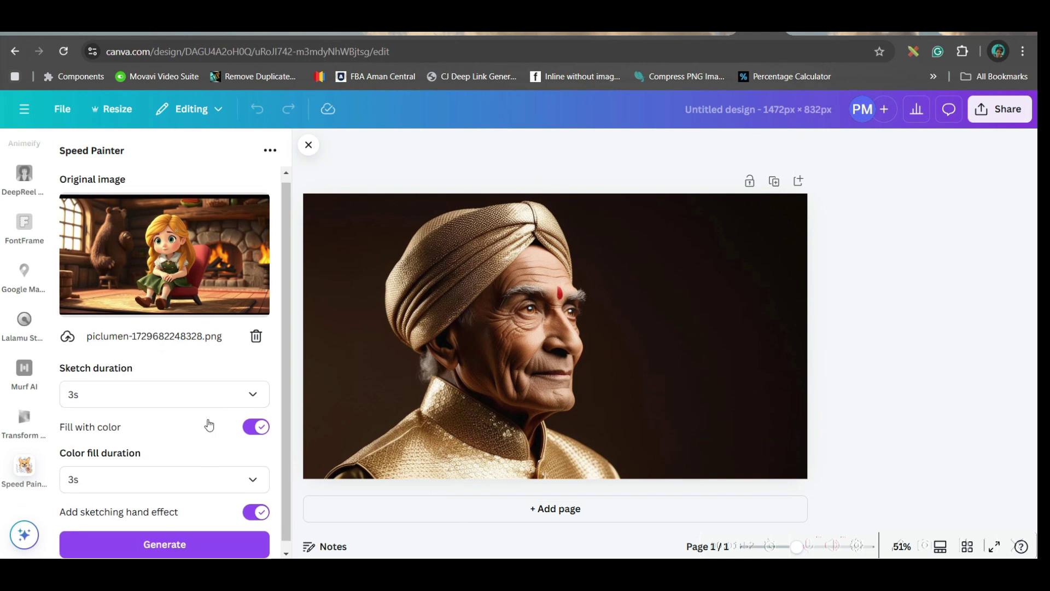
Step: Generate the speed painting video with a 5s colour fill duration
{"action": "scroll", "coordinate": [210, 423], "scroll_direction": "down", "scroll_amount": 1}
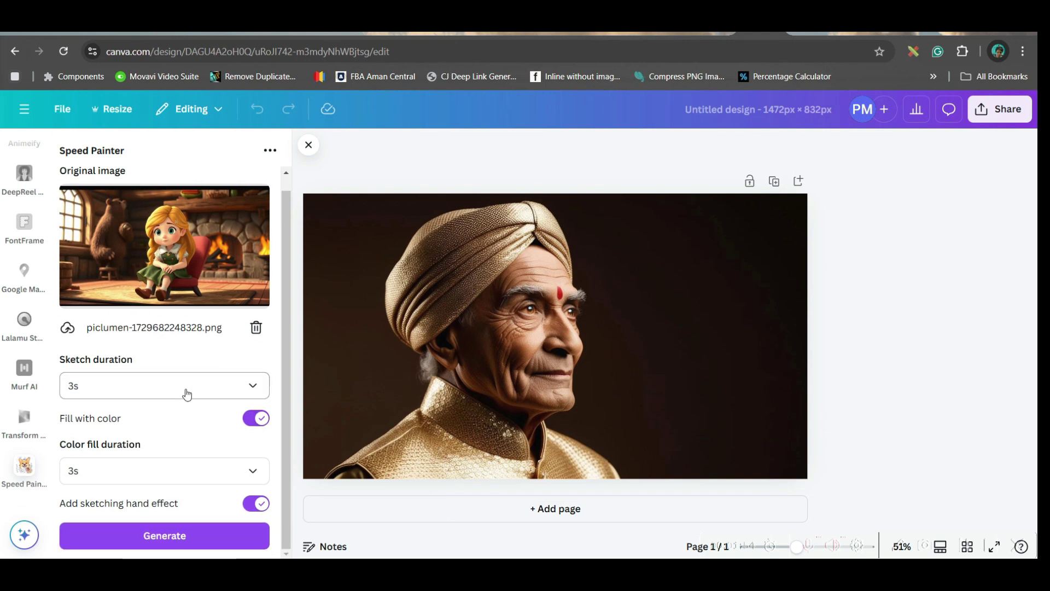
{"action": "left_click", "coordinate": [207, 480]}
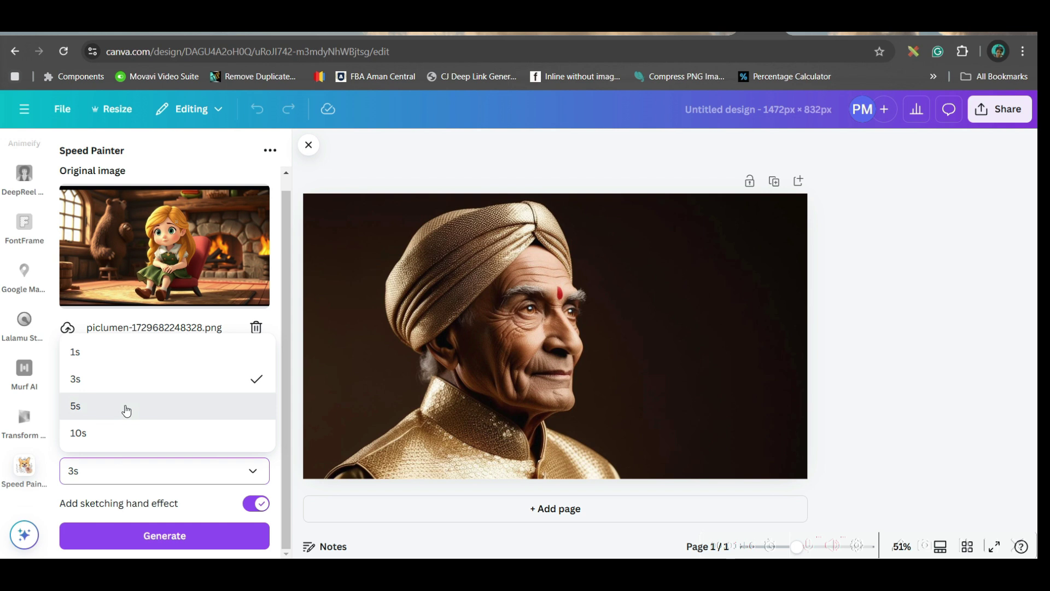
{"action": "left_click", "coordinate": [126, 411]}
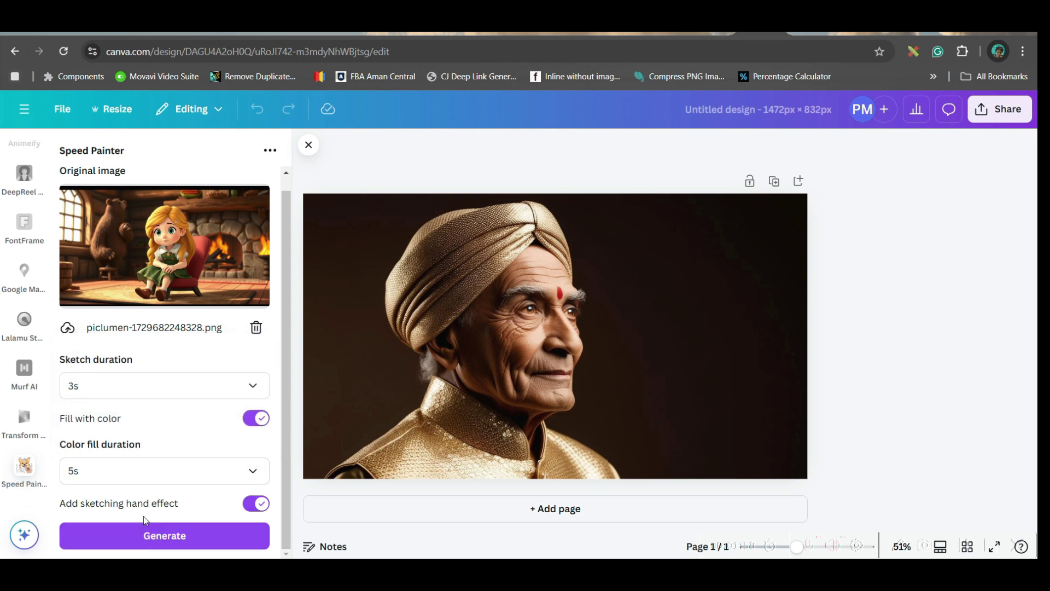
{"action": "left_click", "coordinate": [149, 538]}
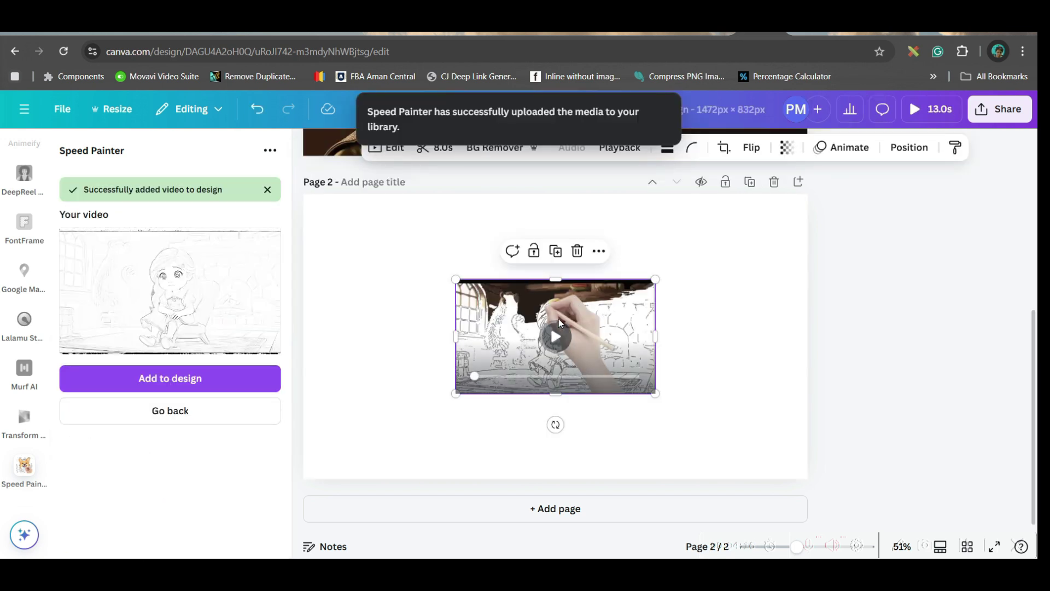
Step: Set the added video as the Page 2 background and select it
{"action": "right_click", "coordinate": [560, 328]}
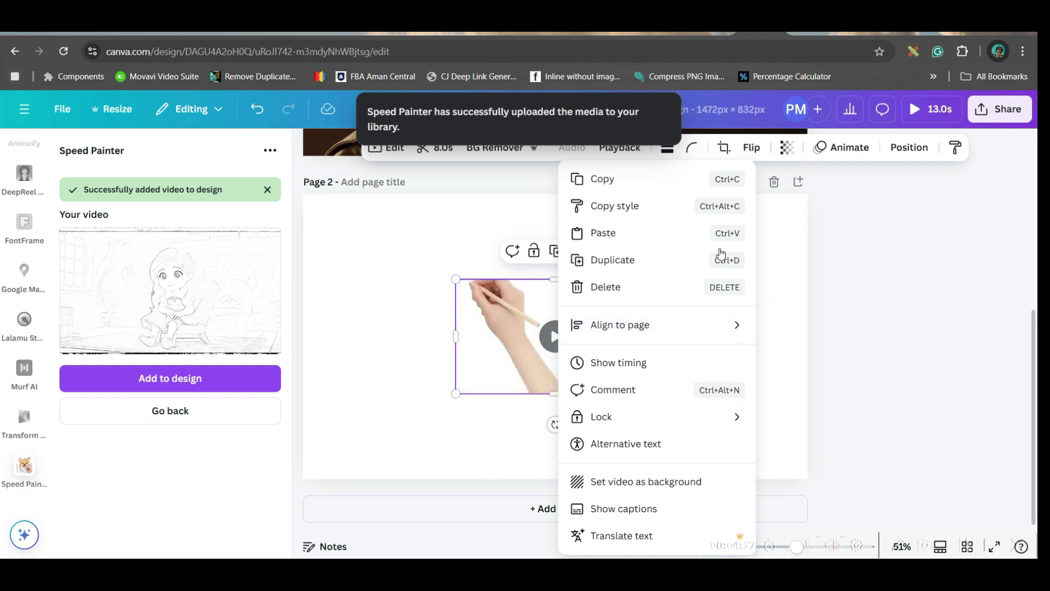
{"action": "left_click", "coordinate": [648, 481]}
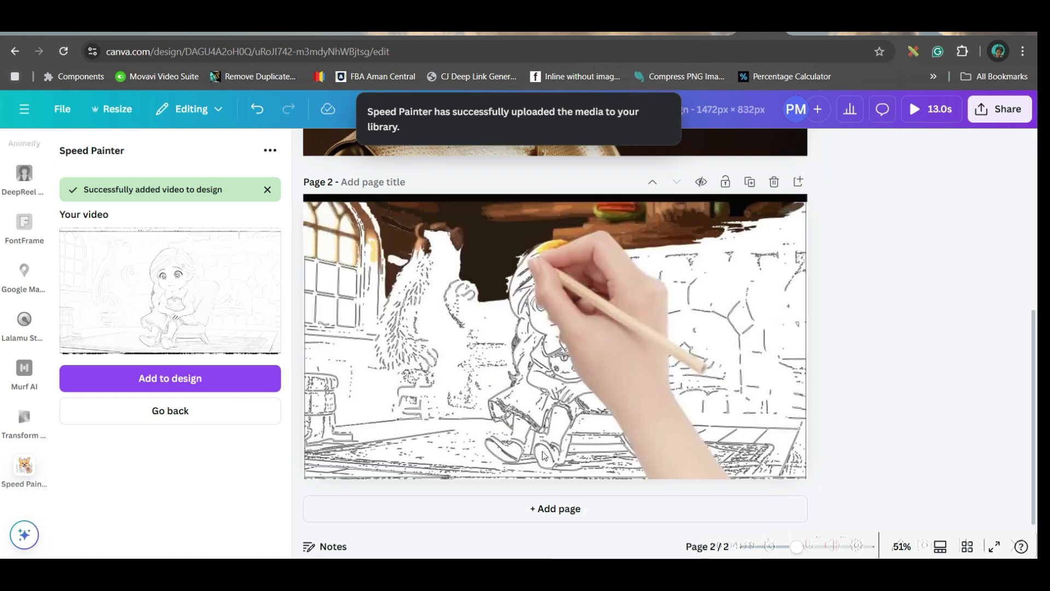
{"action": "left_click", "coordinate": [554, 342]}
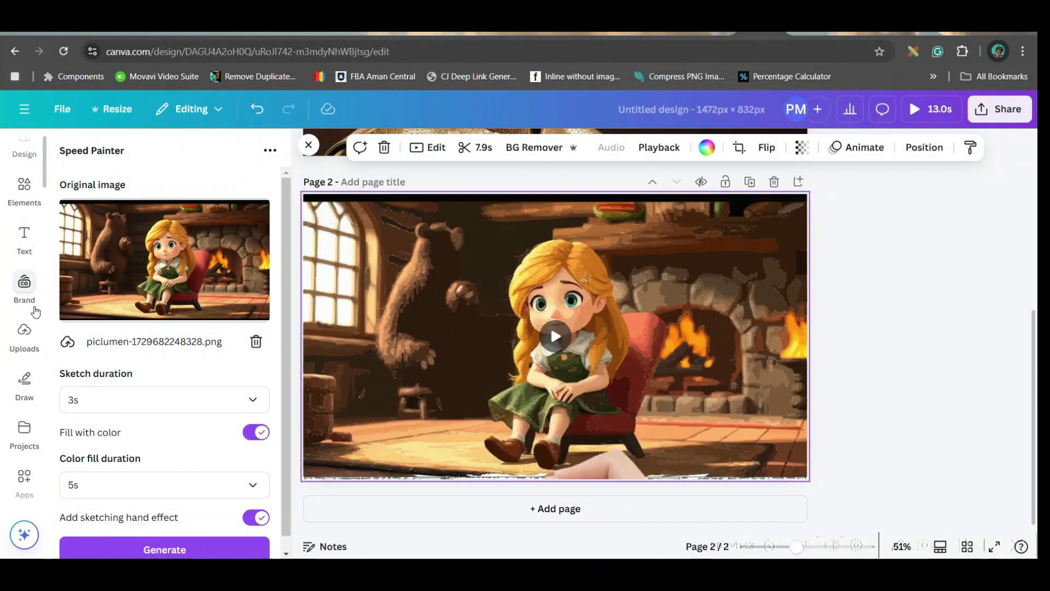
Step: Open the Sketch To Life app and draw a rough bear doodle
{"action": "left_click", "coordinate": [38, 487]}
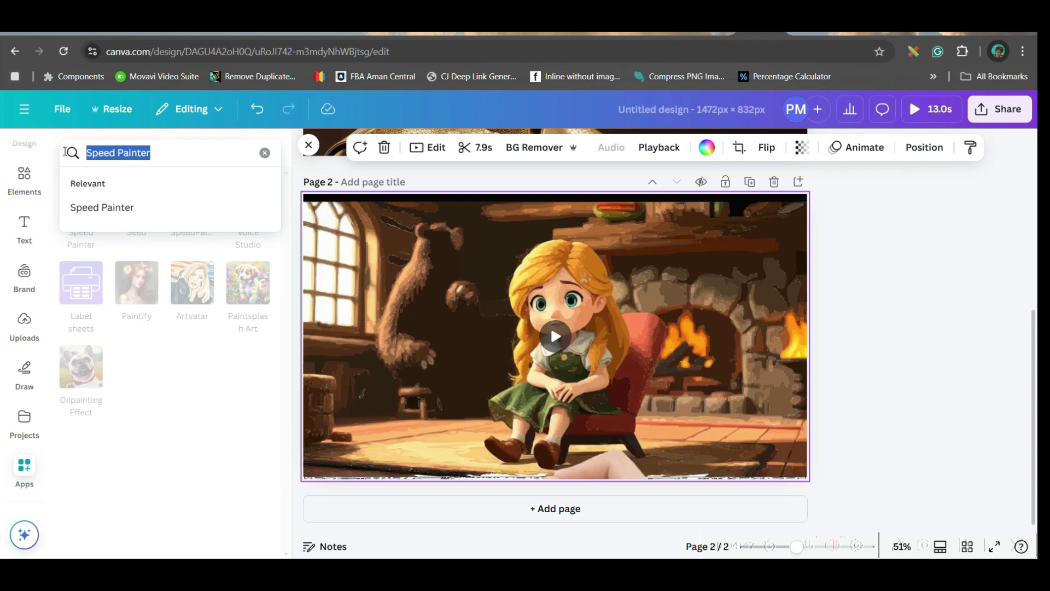
{"action": "type", "text": "s"}
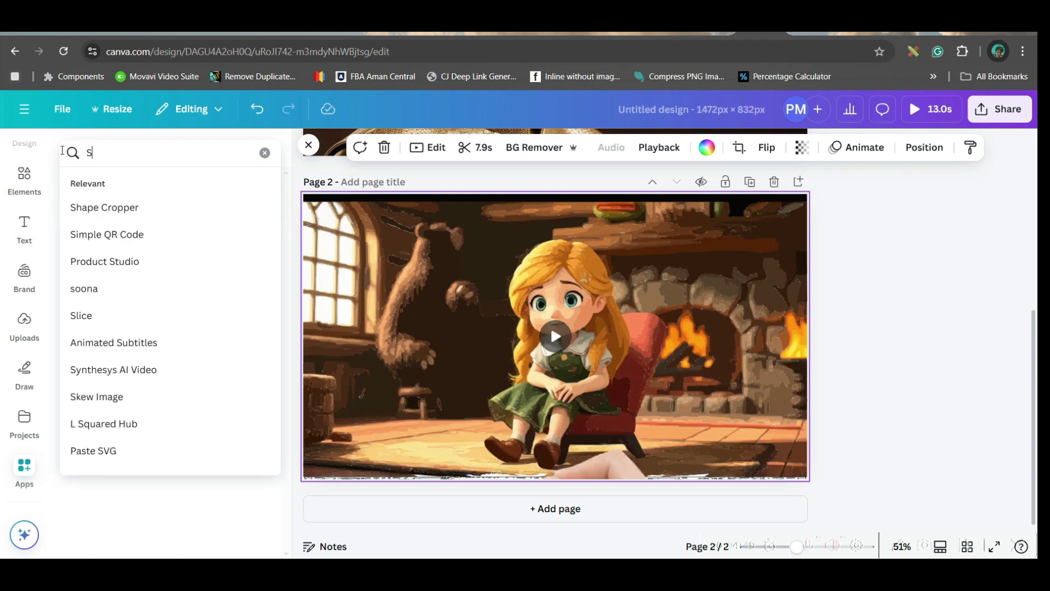
{"action": "type", "text": "ketc"}
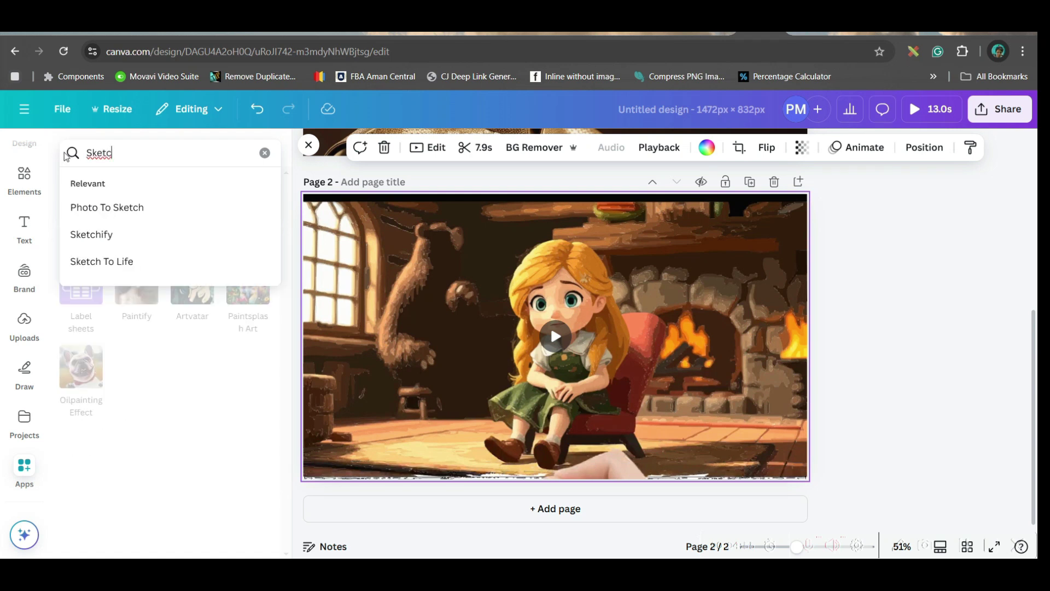
{"action": "left_click", "coordinate": [136, 262]}
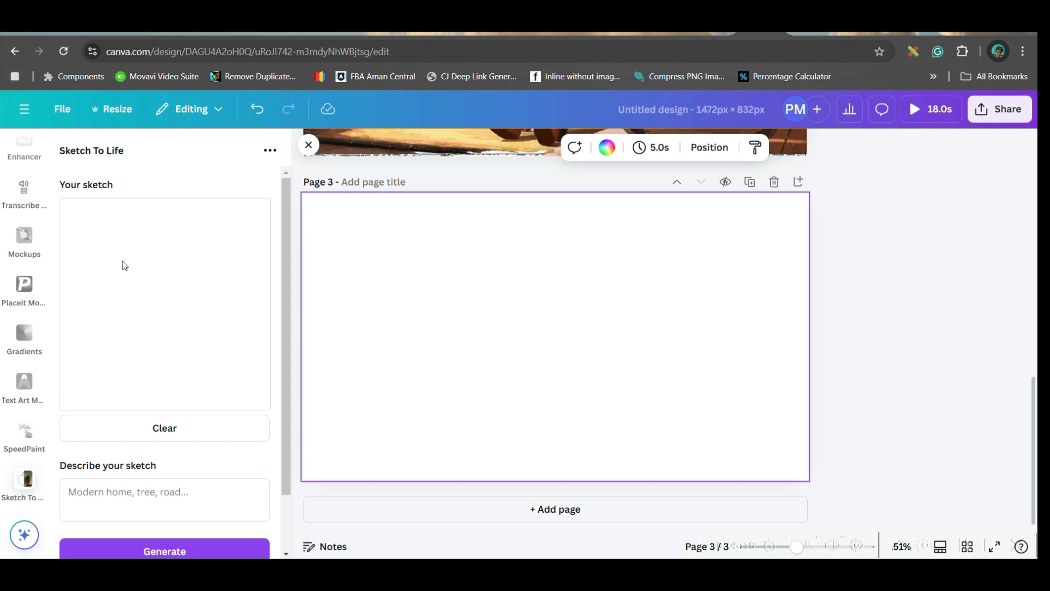
{"action": "left_click_drag", "start_coordinate": [170, 288], "coordinate": [190, 280]}
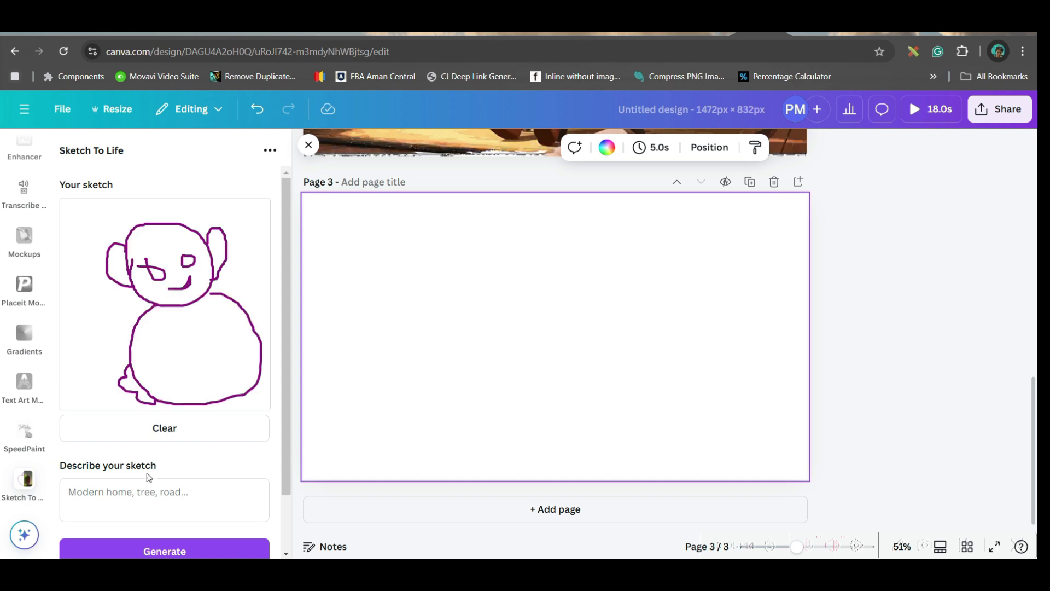
Step: Describe the sketch as 'A cute Bear is wearing Spectacle and reading book' and generate
{"action": "left_click", "coordinate": [144, 493]}
{"action": "type", "text": "A"}
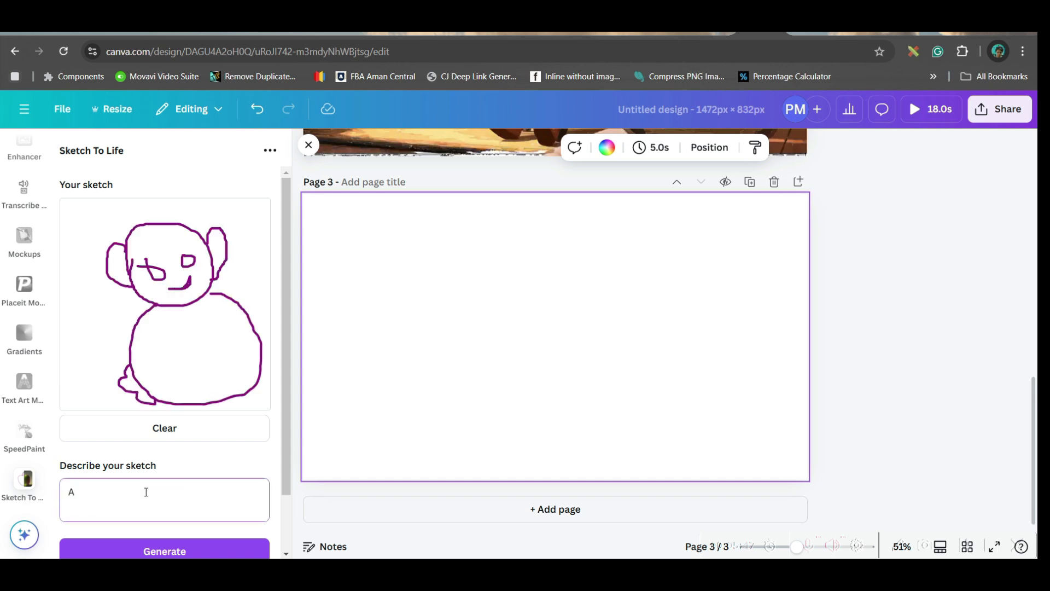
{"action": "type", "text": " cute Bear is wearing Spectacle and reading book"}
{"action": "scroll", "coordinate": [175, 494], "scroll_direction": "down", "scroll_amount": 1}
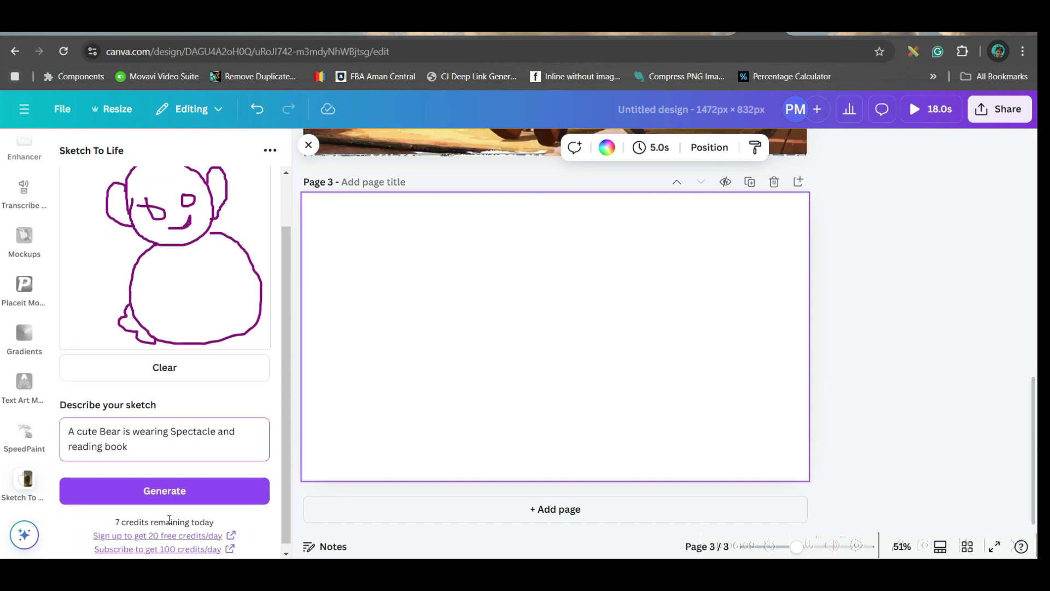
{"action": "left_click", "coordinate": [182, 491]}
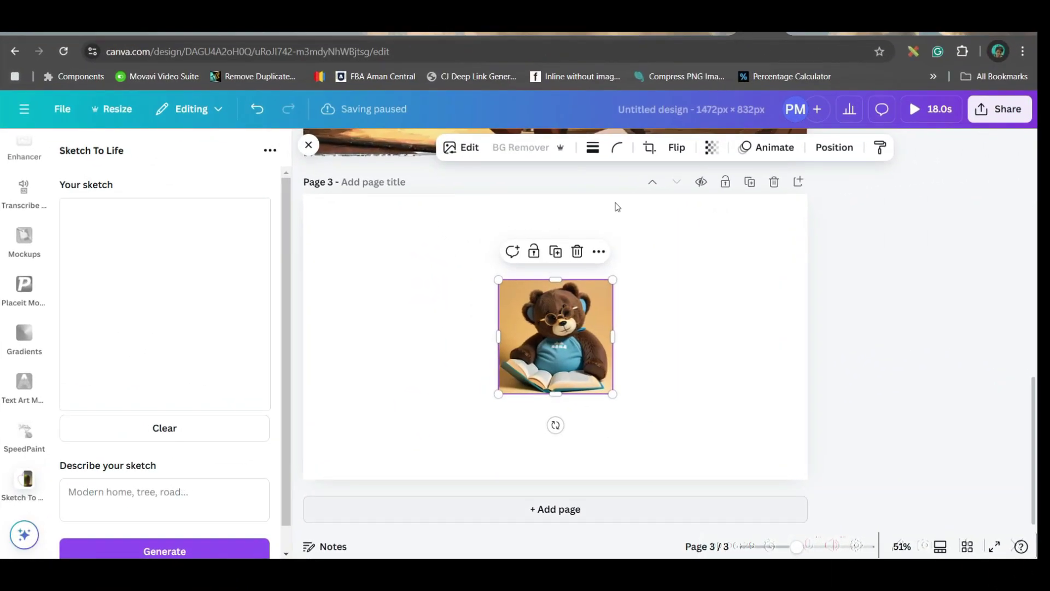
Step: Enlarge the generated bear image to nearly the page's full height
{"action": "left_click_drag", "start_coordinate": [613, 280], "coordinate": [701, 194]}
{"action": "left_click", "coordinate": [606, 283]}
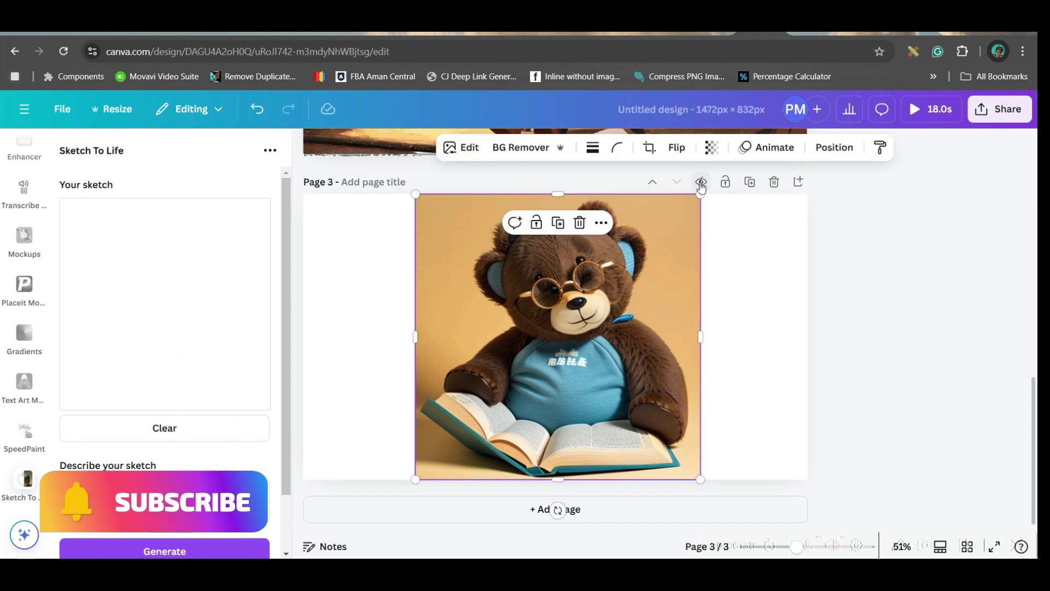
{"action": "left_click", "coordinate": [747, 235]}
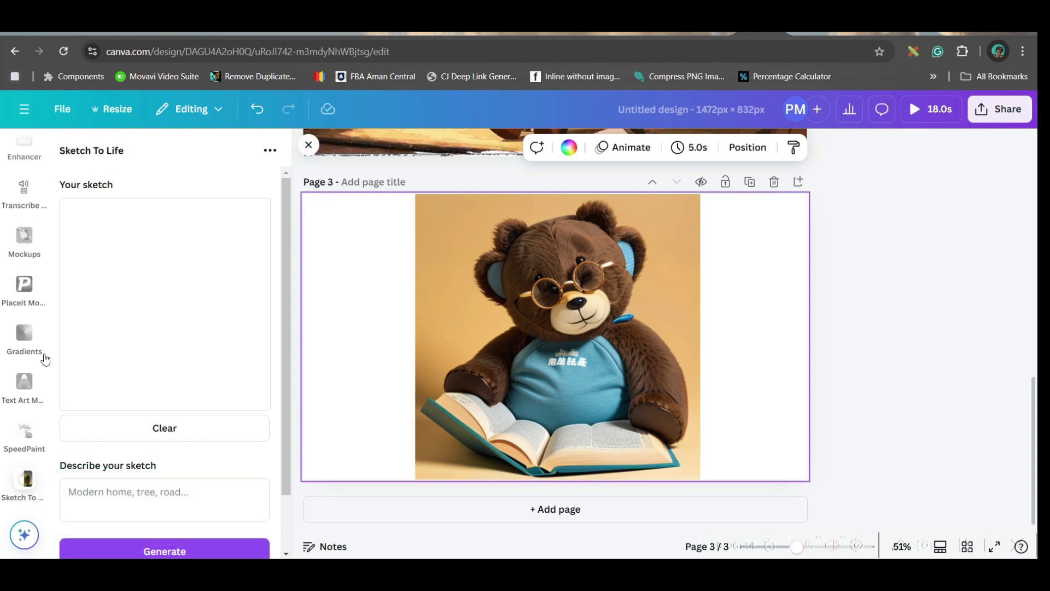
{"action": "left_click", "coordinate": [553, 219]}
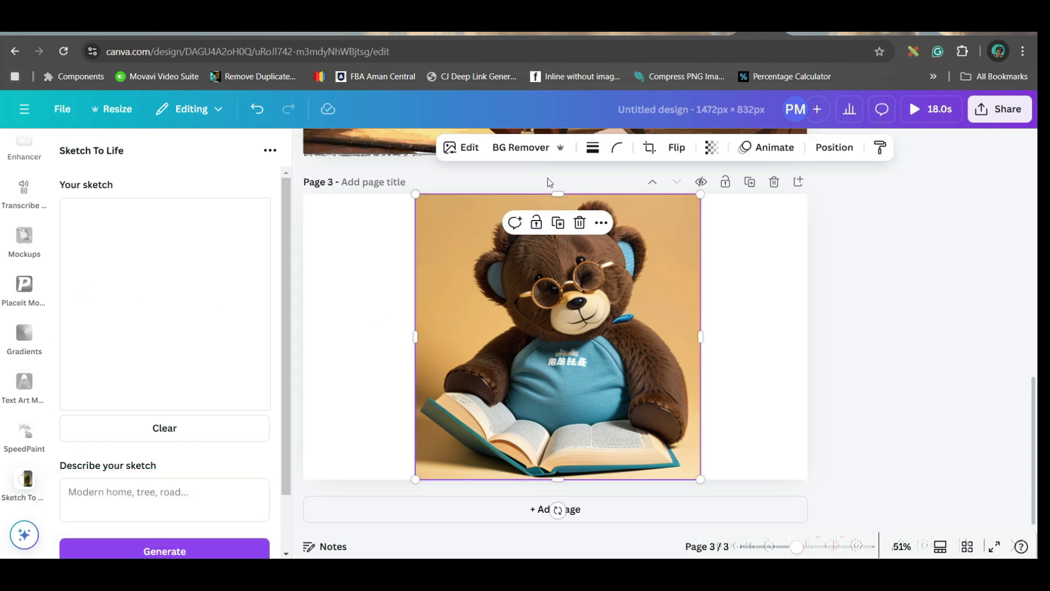
Step: Magic Expand the bear image to the Whole Page and apply the chosen result
{"action": "left_click", "coordinate": [470, 146]}
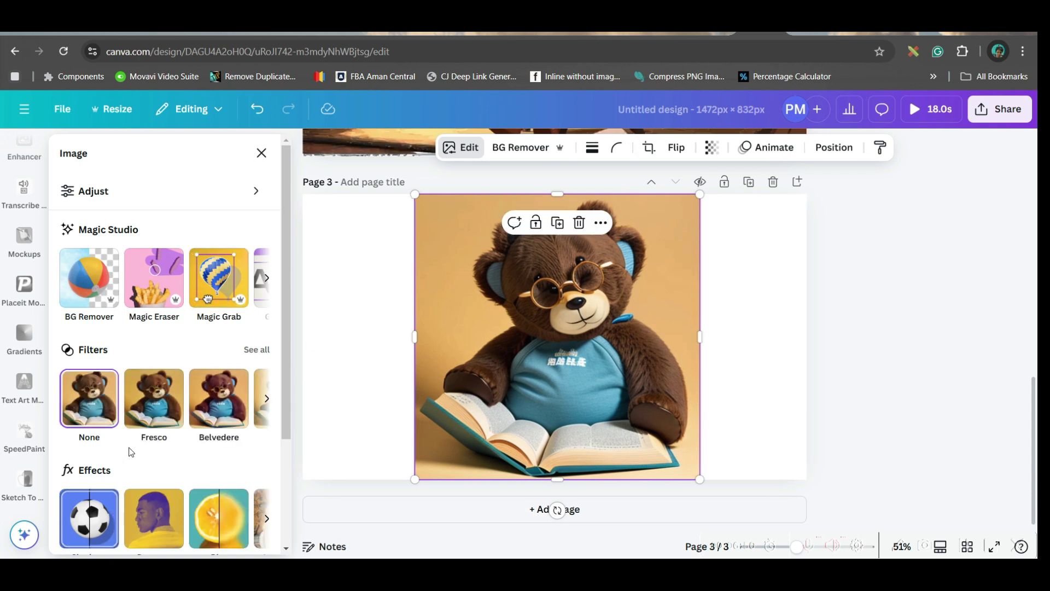
{"action": "left_click", "coordinate": [266, 280]}
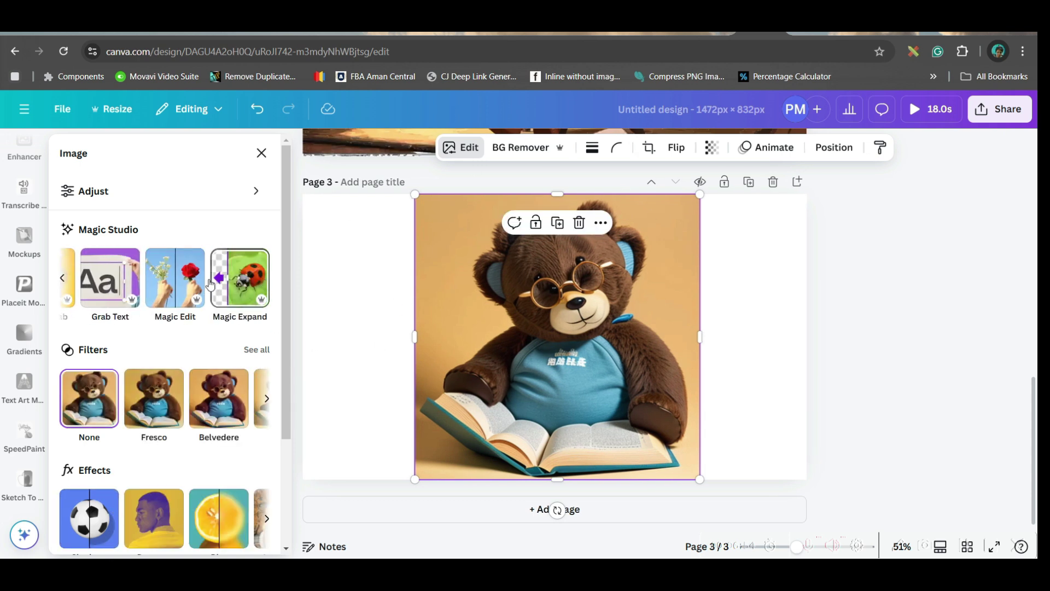
{"action": "left_click", "coordinate": [238, 281]}
{"action": "left_click", "coordinate": [176, 284]}
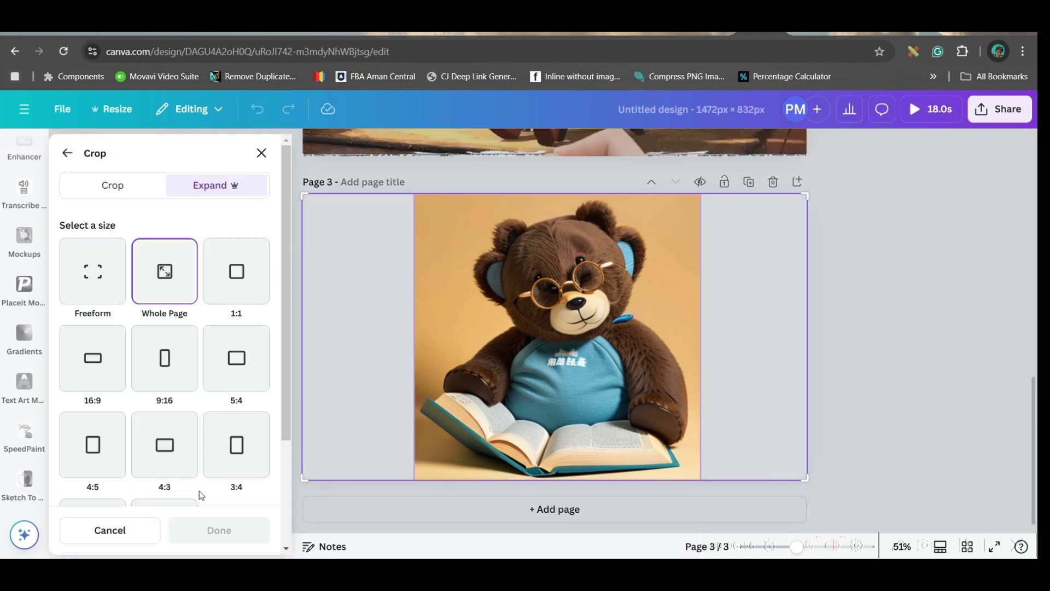
{"action": "scroll", "coordinate": [199, 487], "scroll_direction": "down", "scroll_amount": 3}
{"action": "left_click", "coordinate": [198, 469]}
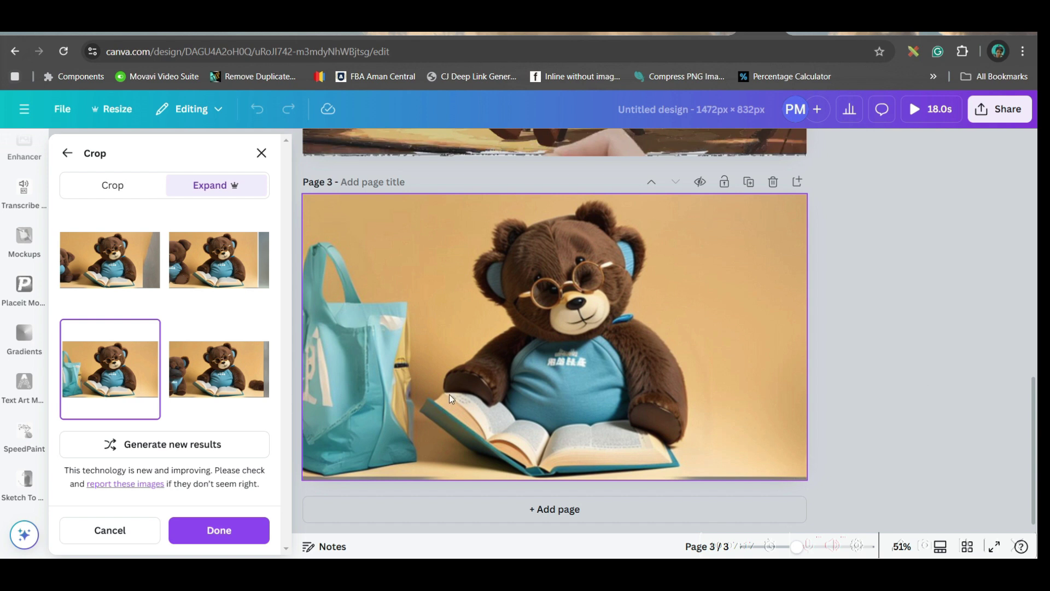
{"action": "left_click", "coordinate": [217, 530]}
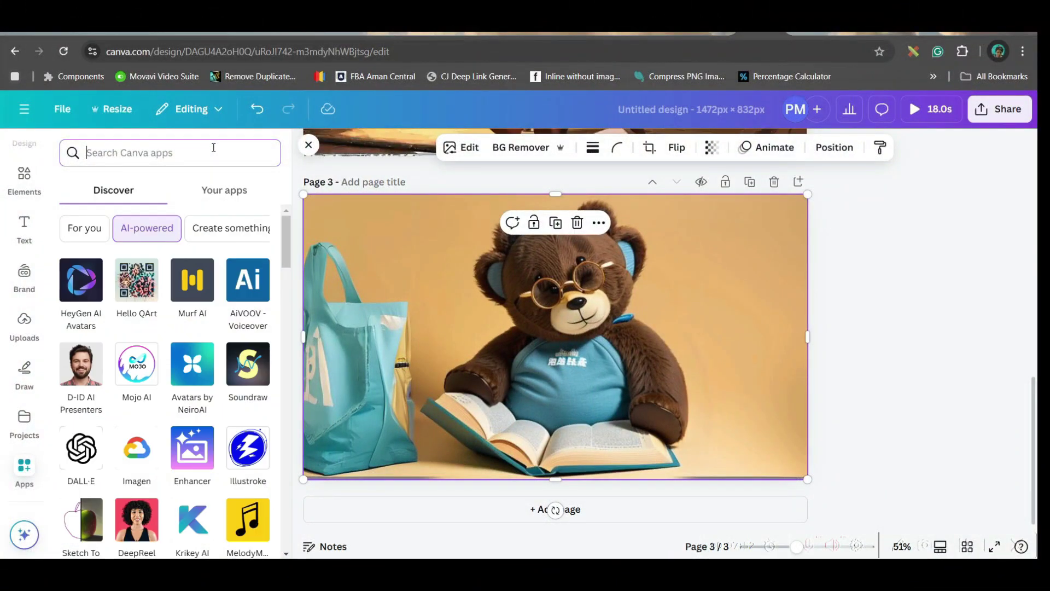
Step: Search the apps for 'imagine' and launch the Imagen app
{"action": "left_click", "coordinate": [214, 148]}
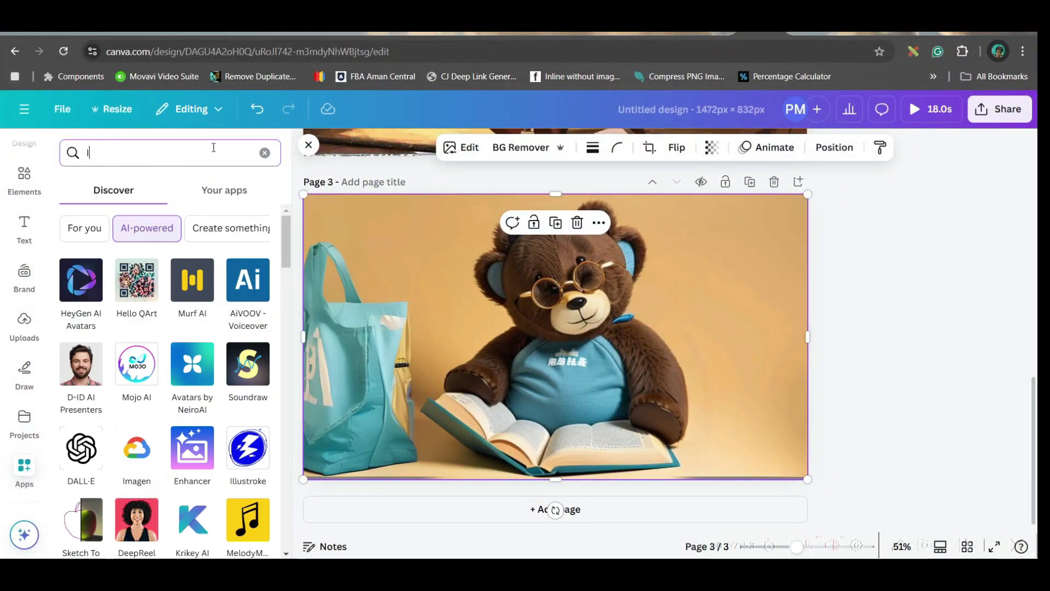
{"action": "type", "text": "imagine"}
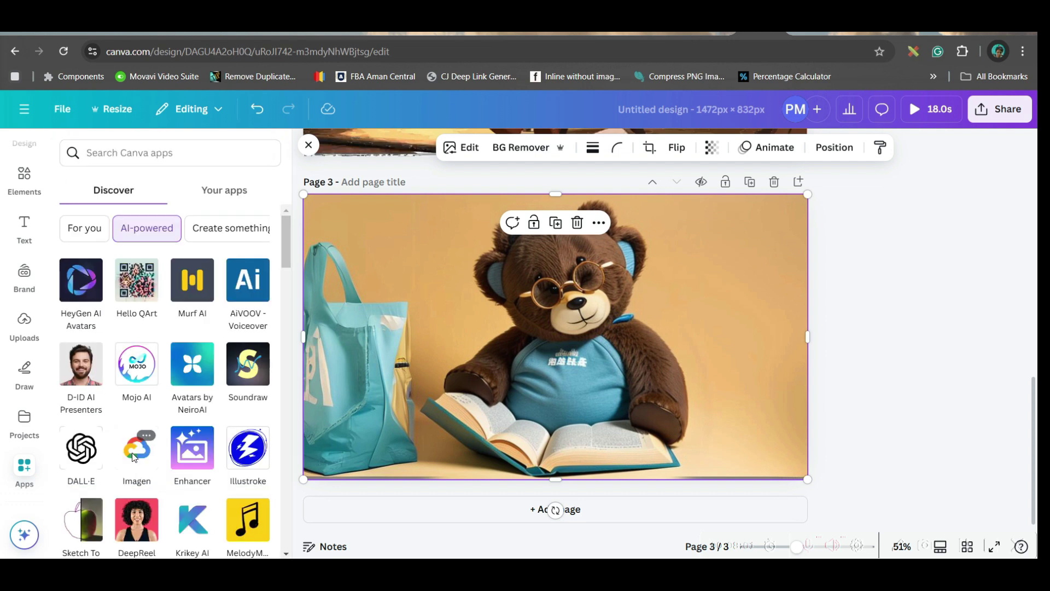
{"action": "left_click", "coordinate": [134, 457]}
{"action": "left_click", "coordinate": [138, 493]}
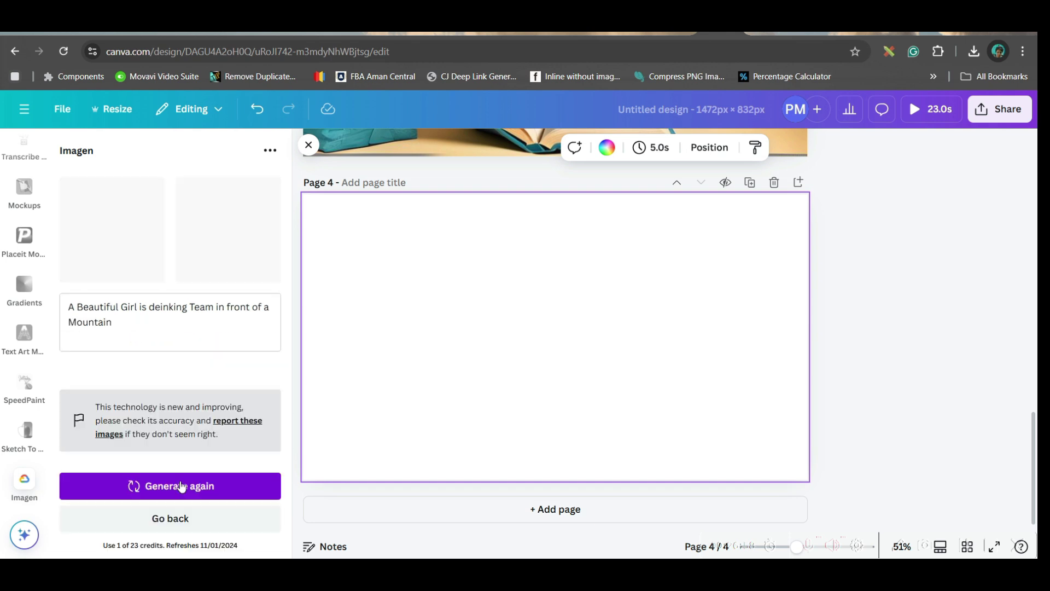
Step: Place the first Imagen portrait on page 4, enlarged to full height at the left
{"action": "left_click", "coordinate": [132, 252]}
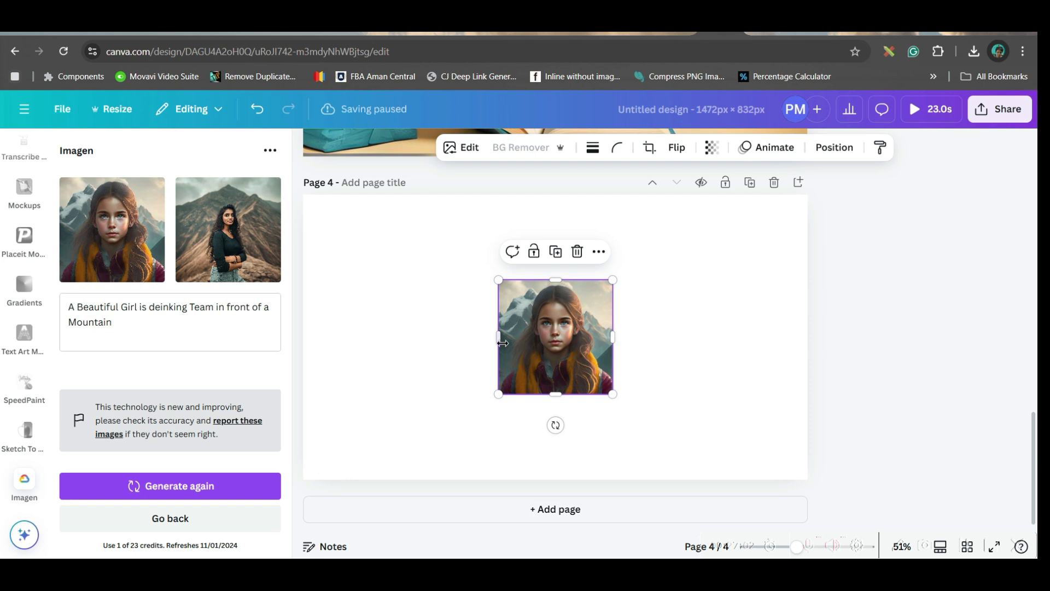
{"action": "left_click_drag", "start_coordinate": [491, 289], "coordinate": [377, 207]}
{"action": "left_click", "coordinate": [504, 291]}
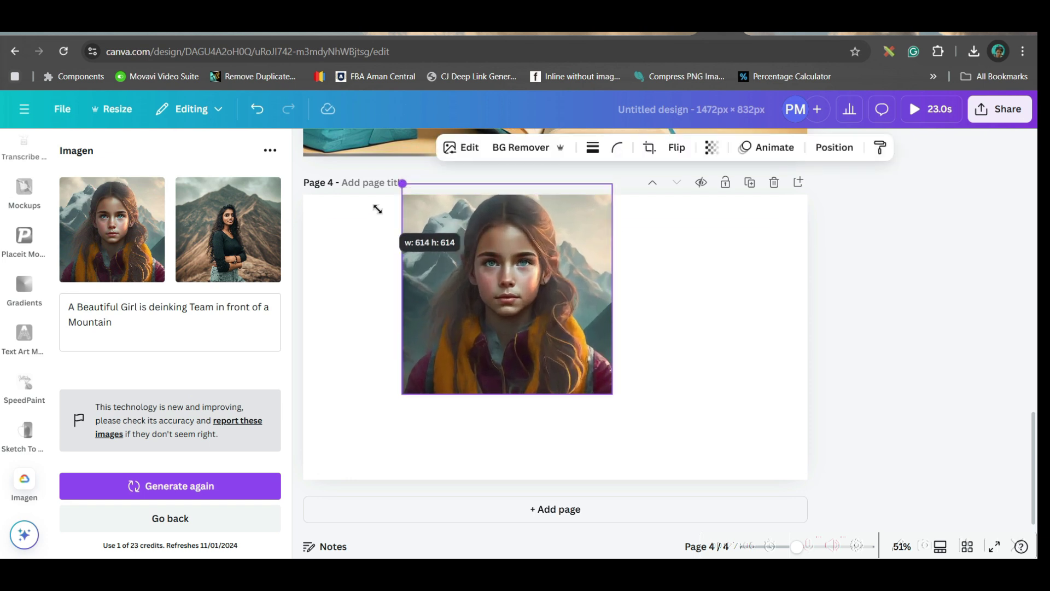
{"action": "left_click_drag", "start_coordinate": [574, 333], "coordinate": [475, 338]}
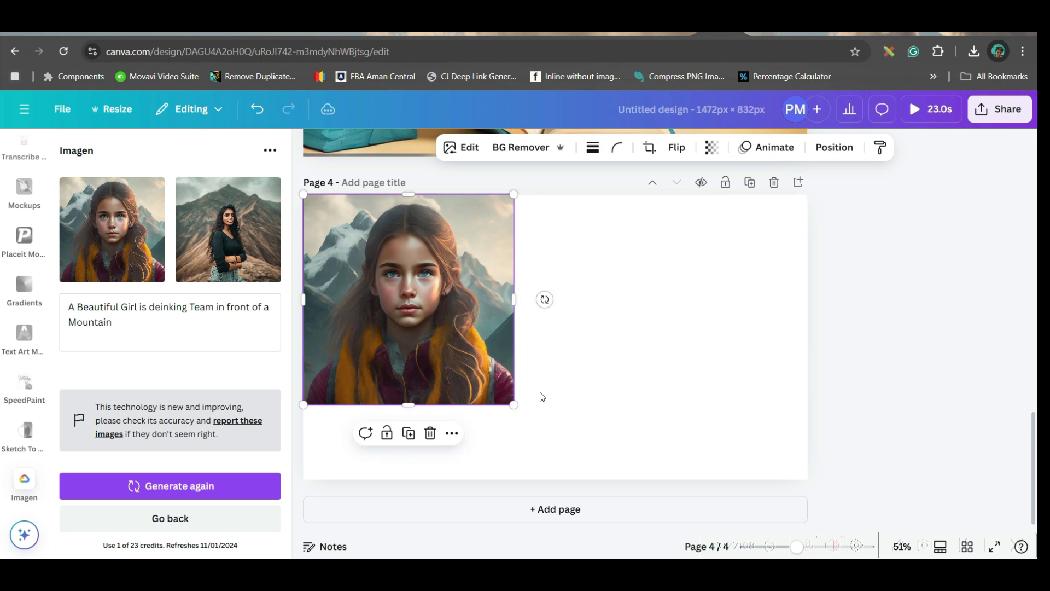
{"action": "left_click_drag", "start_coordinate": [513, 402], "coordinate": [589, 479]}
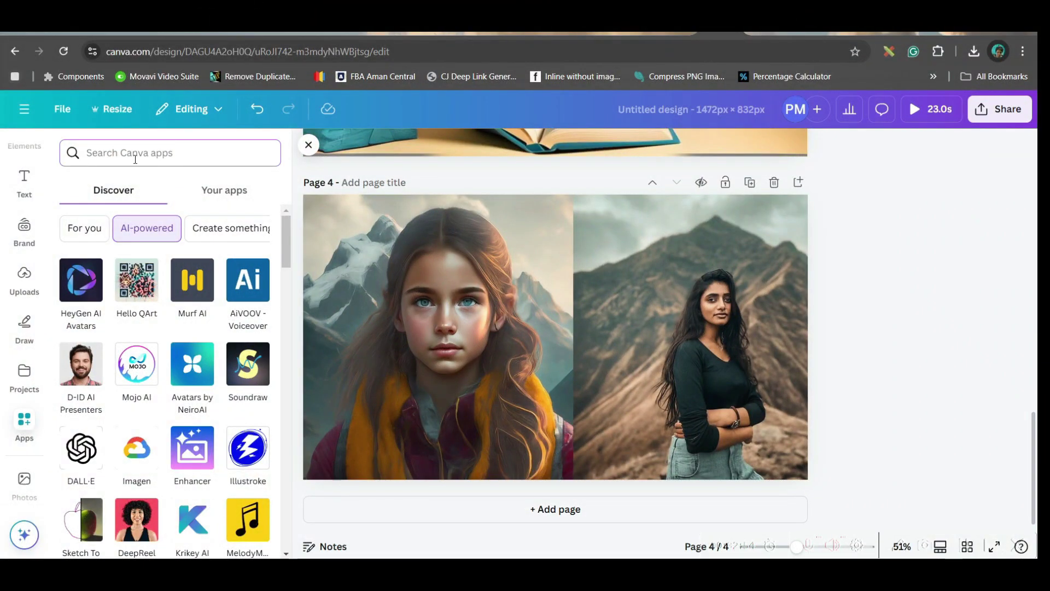
Step: Search 'voxel', launch the VoxelArt app, and browse for a photo to upload
{"action": "type", "text": "v"}
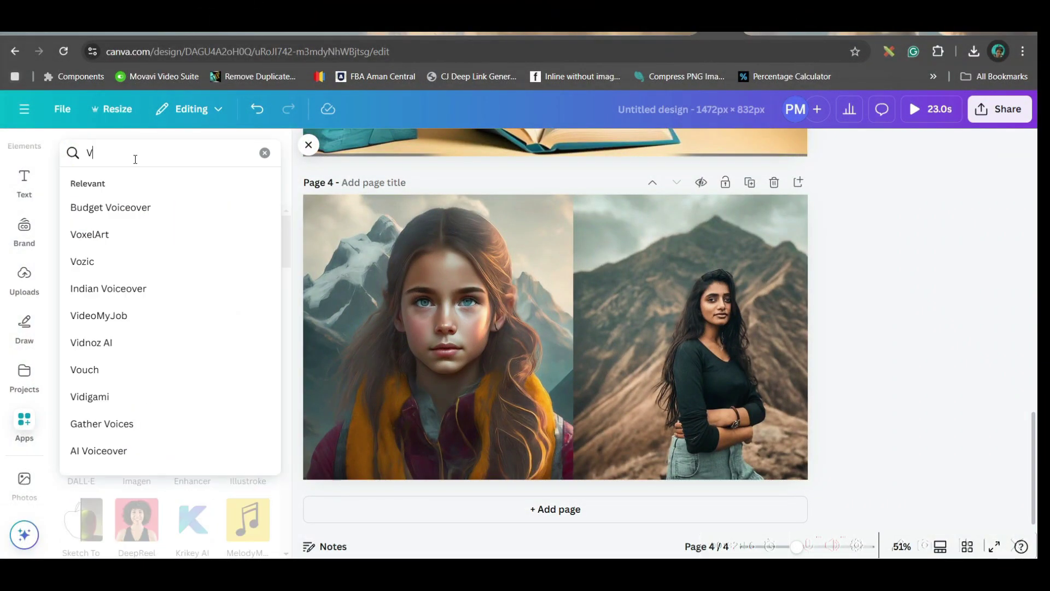
{"action": "type", "text": "oxel"}
{"action": "left_click", "coordinate": [155, 208]}
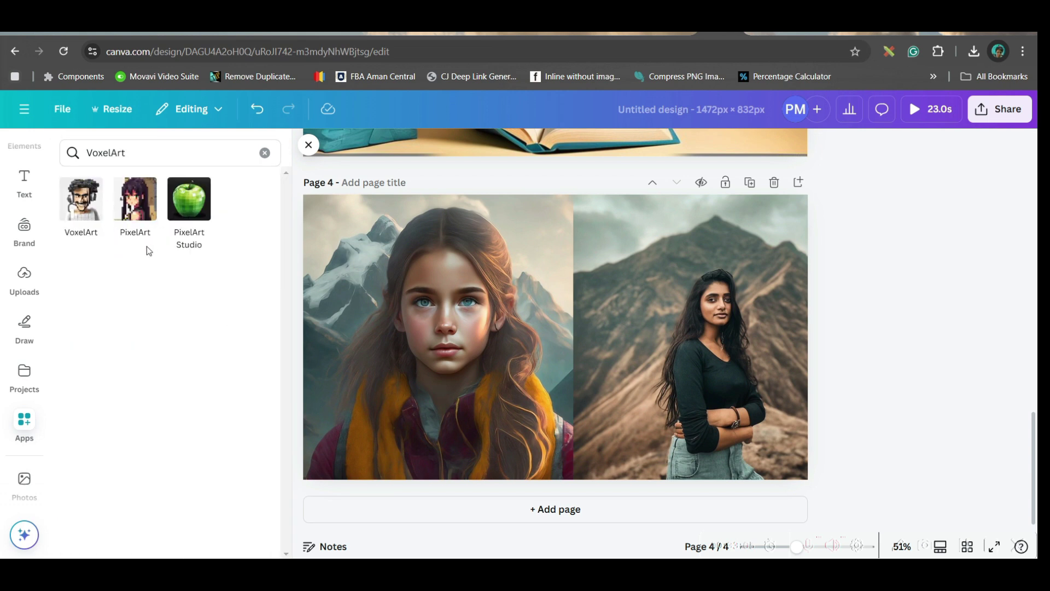
{"action": "left_click", "coordinate": [87, 209]}
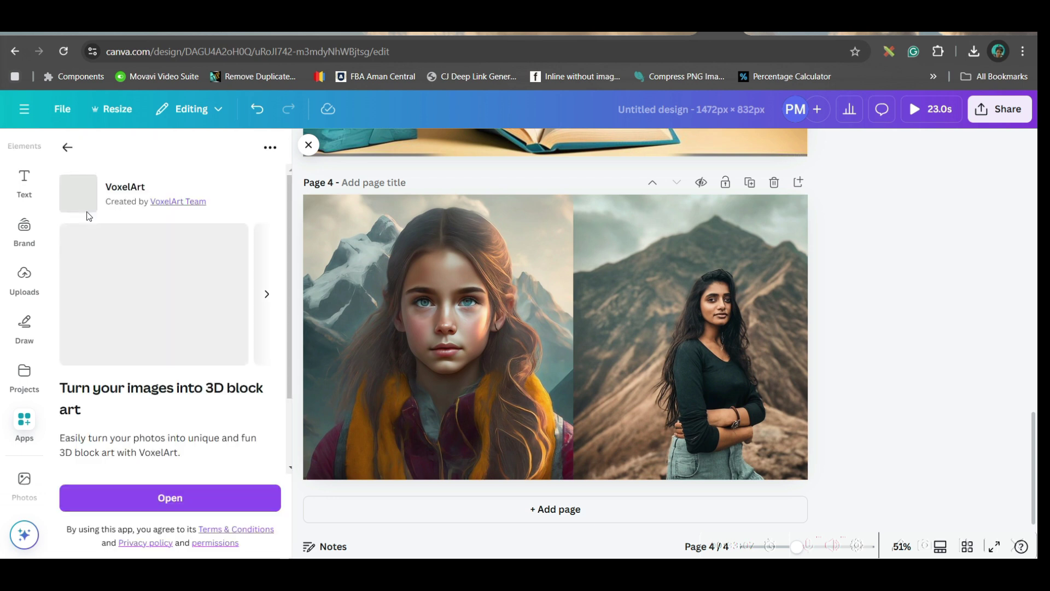
{"action": "left_click", "coordinate": [218, 483]}
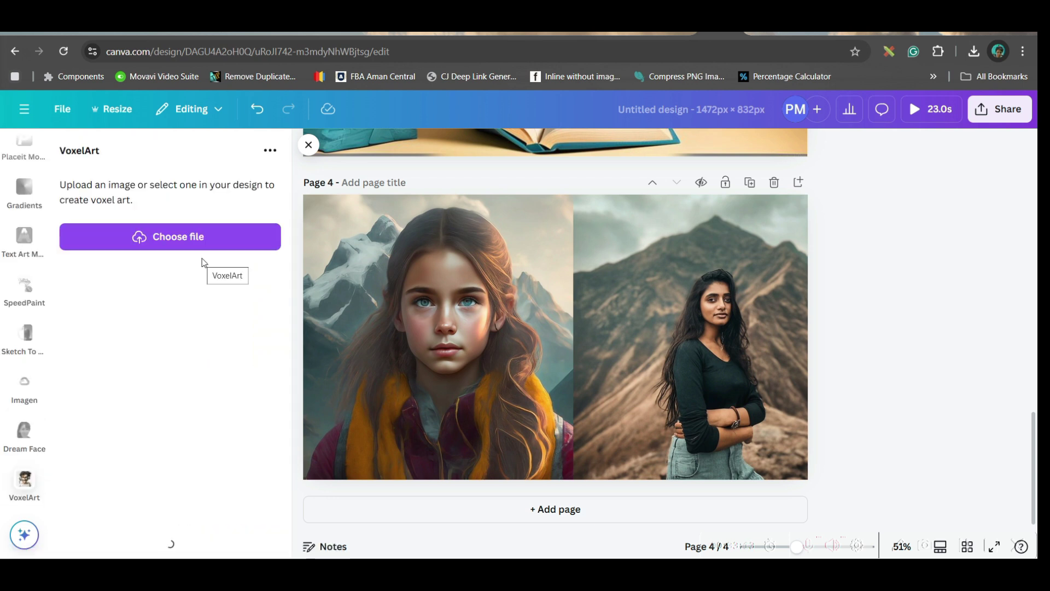
{"action": "left_click", "coordinate": [202, 240]}
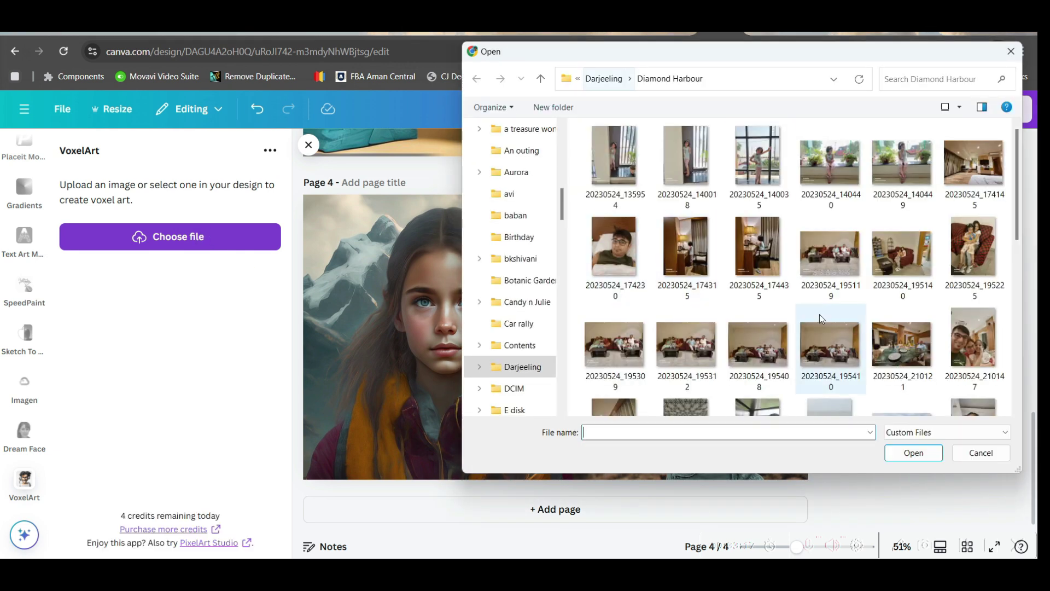
Step: Pick photo 20230526_083415 in the Open dialog so VoxelArt converts it on page 5
{"action": "scroll", "coordinate": [819, 314], "scroll_direction": "down", "scroll_amount": 5}
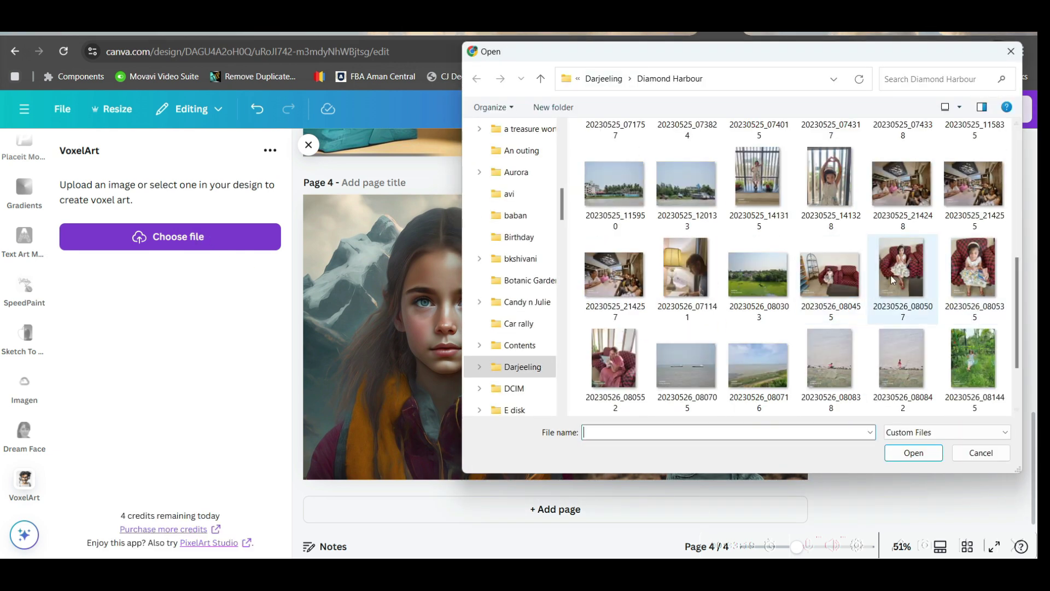
{"action": "scroll", "coordinate": [670, 306], "scroll_direction": "down", "scroll_amount": 1}
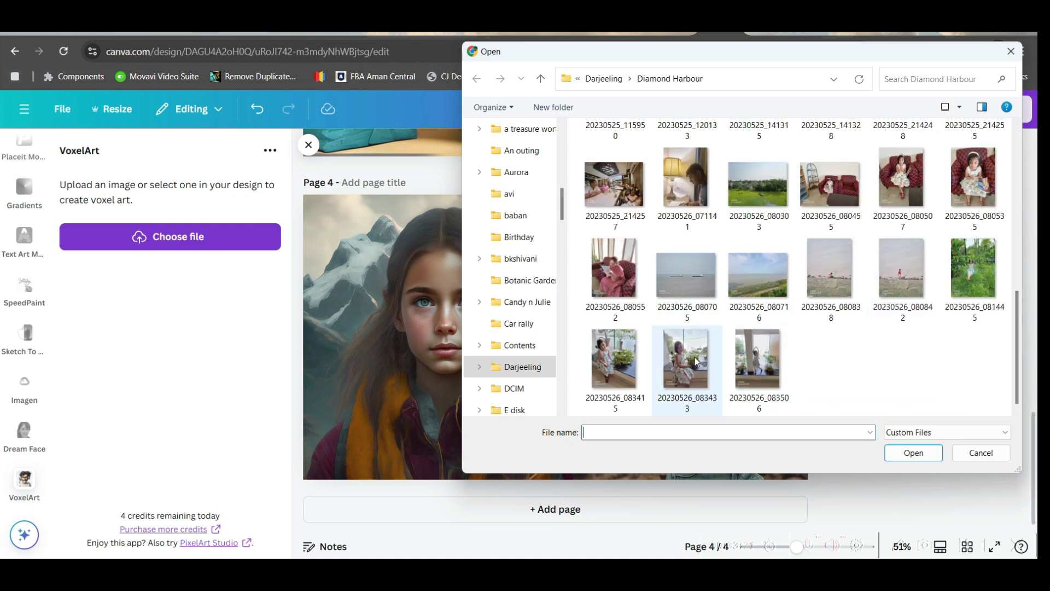
{"action": "double_click", "coordinate": [613, 358]}
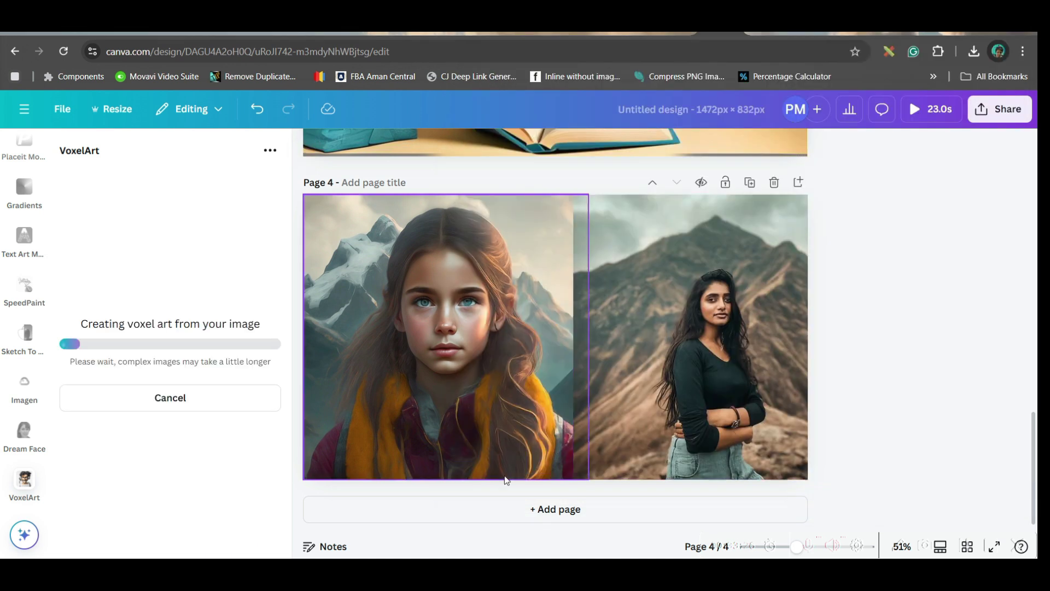
{"action": "left_click", "coordinate": [514, 508]}
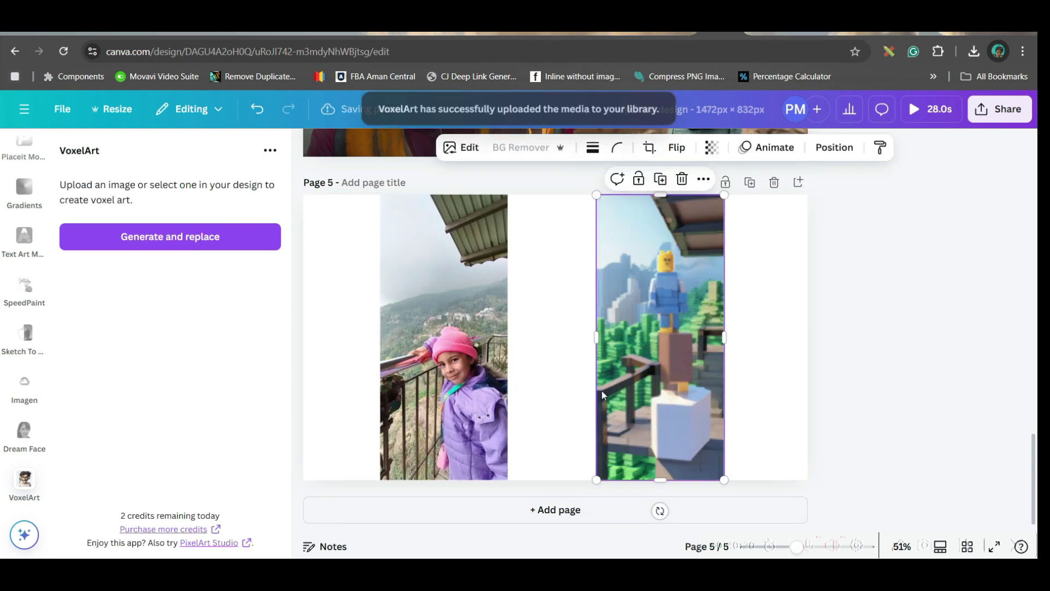
Step: Crop the top off the original girl photo, then undo the crop
{"action": "left_click", "coordinate": [452, 372]}
{"action": "left_click_drag", "start_coordinate": [447, 195], "coordinate": [446, 290]}
{"action": "left_click", "coordinate": [678, 470]}
{"action": "key", "text": "ctrl+z"}
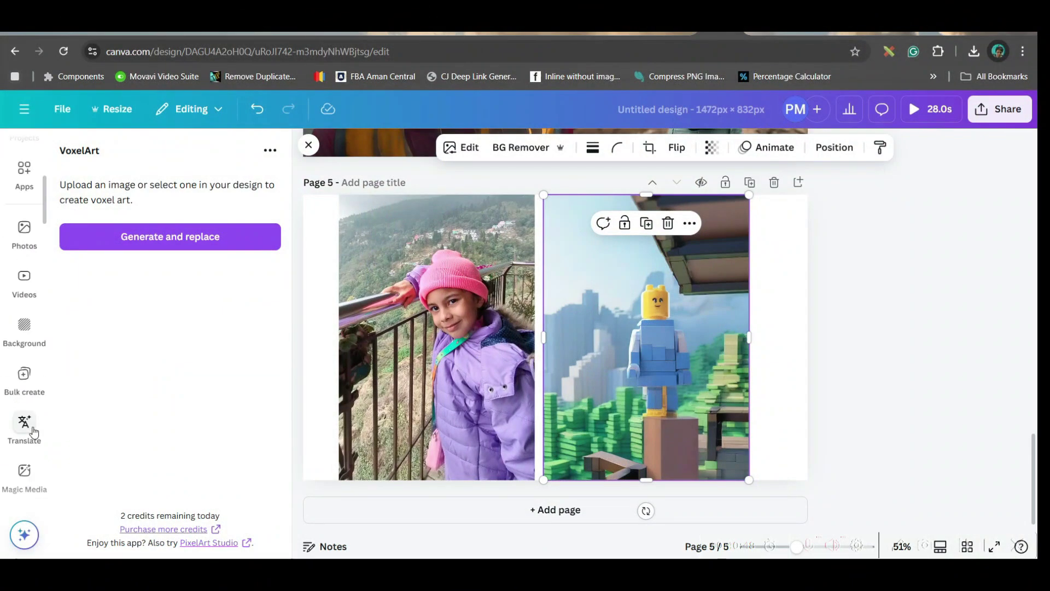
{"action": "left_click", "coordinate": [24, 169]}
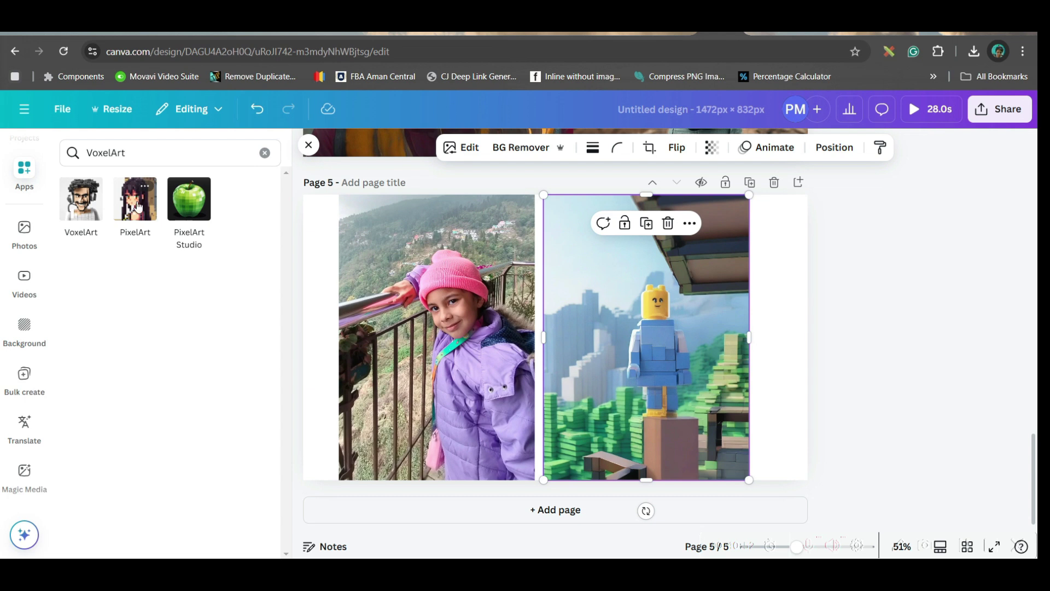
Step: Duplicate the girl photo, pixelize the copy with PixelArt Studio, and trim its bottom
{"action": "left_click", "coordinate": [188, 199]}
{"action": "right_click", "coordinate": [432, 328]}
{"action": "left_click", "coordinate": [547, 244]}
{"action": "left_click", "coordinate": [144, 243]}
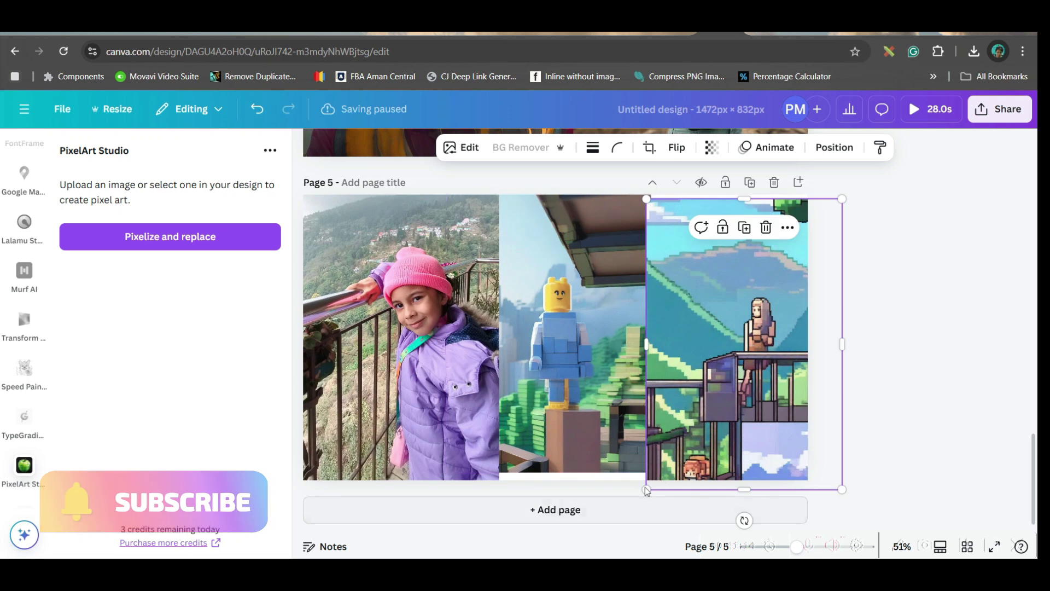
{"action": "left_click_drag", "start_coordinate": [743, 489], "coordinate": [716, 511]}
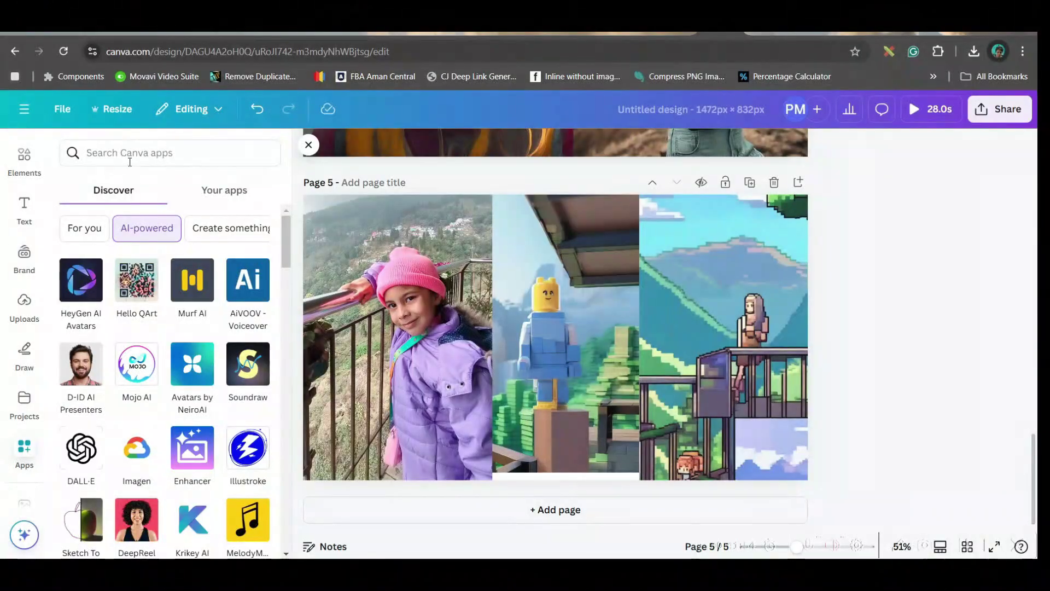
Step: Find the CaricatureMaker app and launch it on a new blank page
{"action": "left_click", "coordinate": [130, 152]}
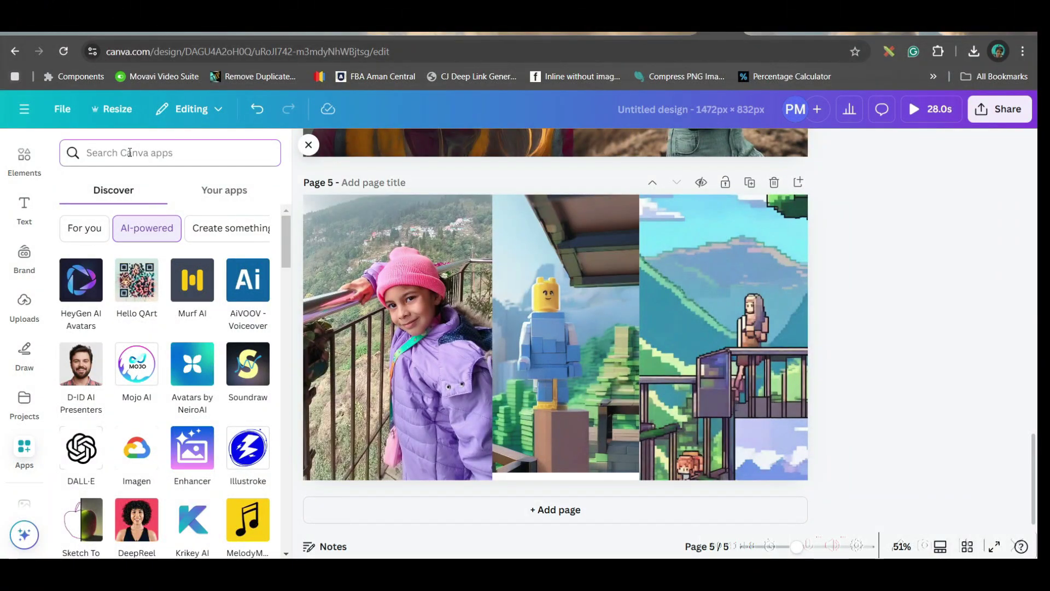
{"action": "type", "text": "Caric"}
{"action": "left_click", "coordinate": [126, 210]}
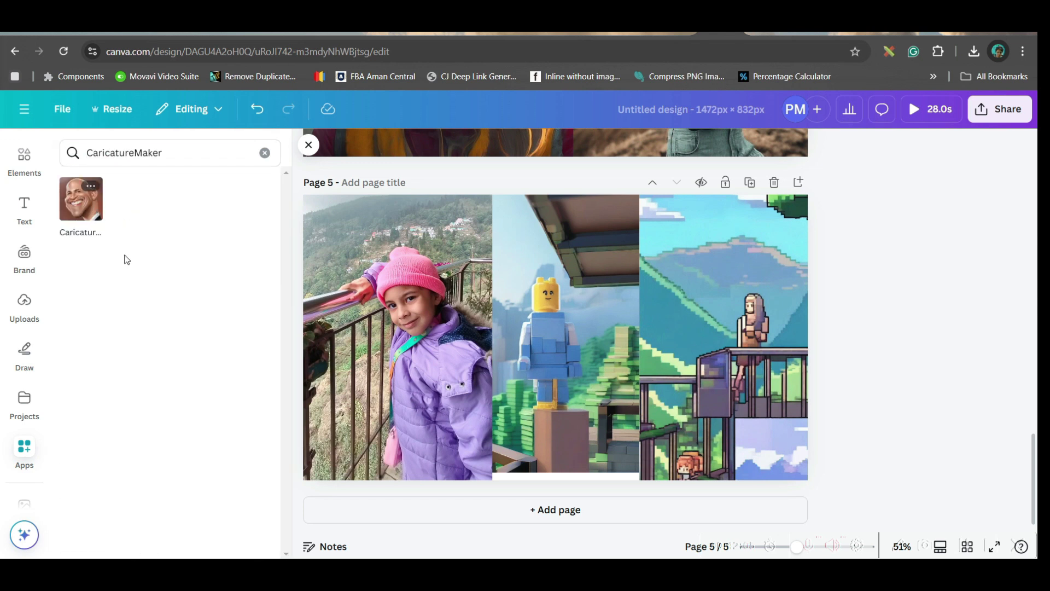
{"action": "left_click", "coordinate": [81, 199]}
{"action": "left_click", "coordinate": [169, 496]}
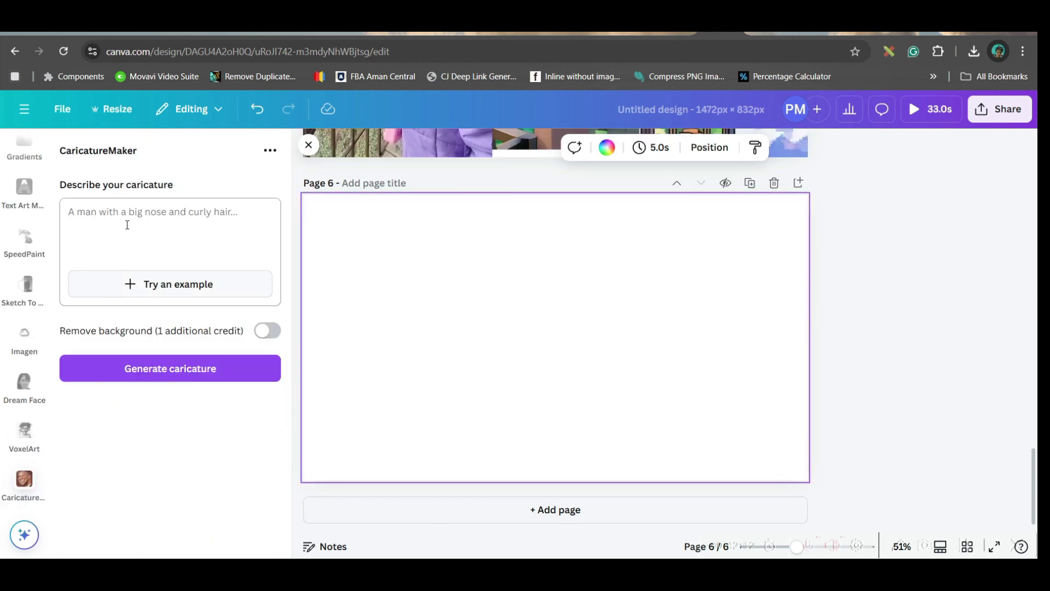
Step: Generate an Einstein caricature from a pasted description and enlarge it
{"action": "left_click", "coordinate": [125, 219]}
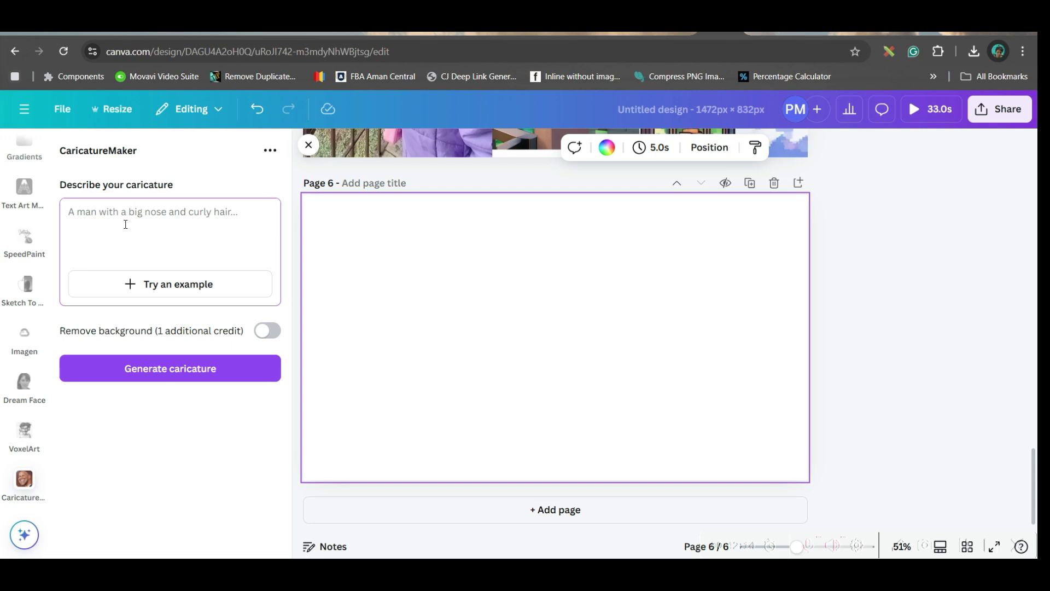
{"action": "type", "text": "Elon Mask with Cowhat and Big Nose, and a Big Black Grasses"}
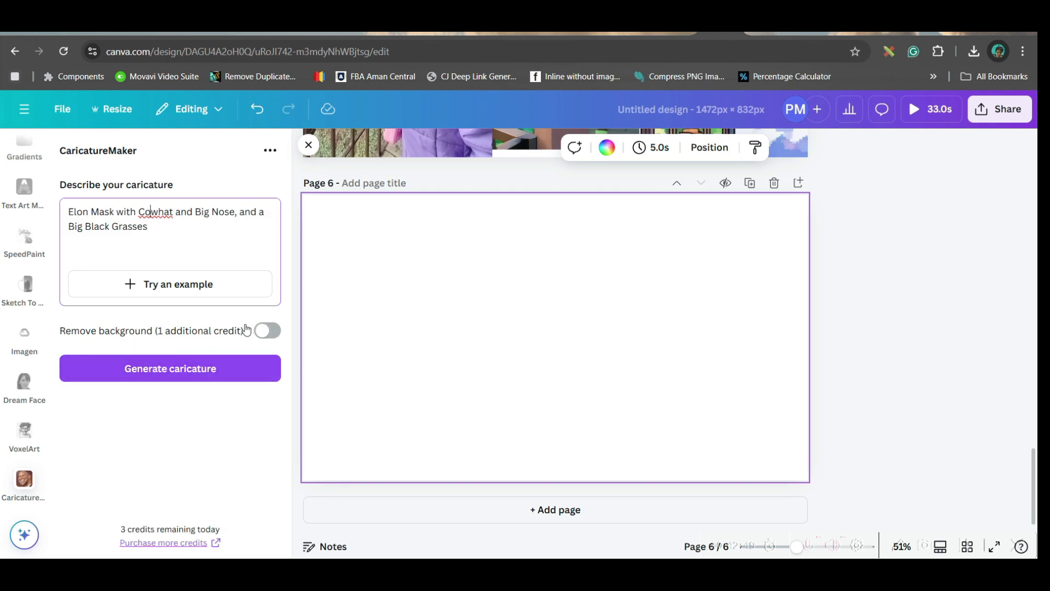
{"action": "left_click", "coordinate": [196, 377]}
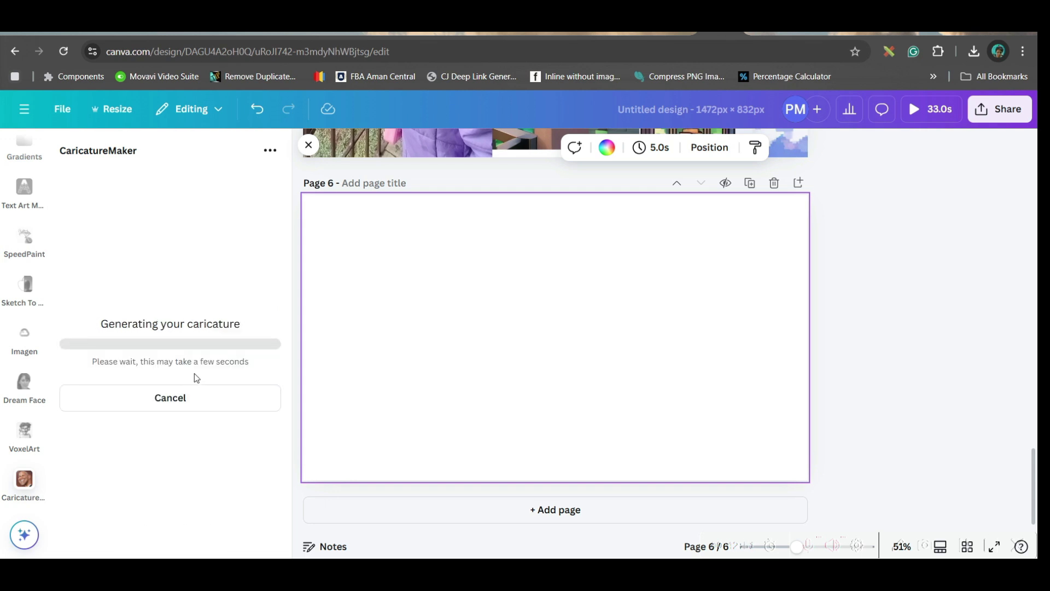
{"action": "left_click", "coordinate": [203, 440]}
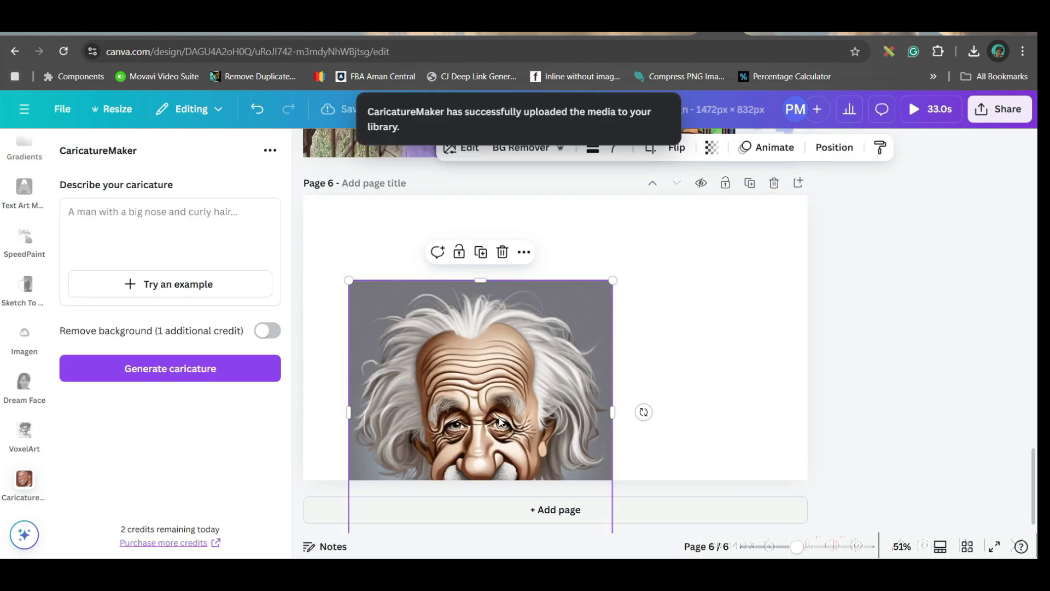
{"action": "left_click", "coordinate": [468, 312]}
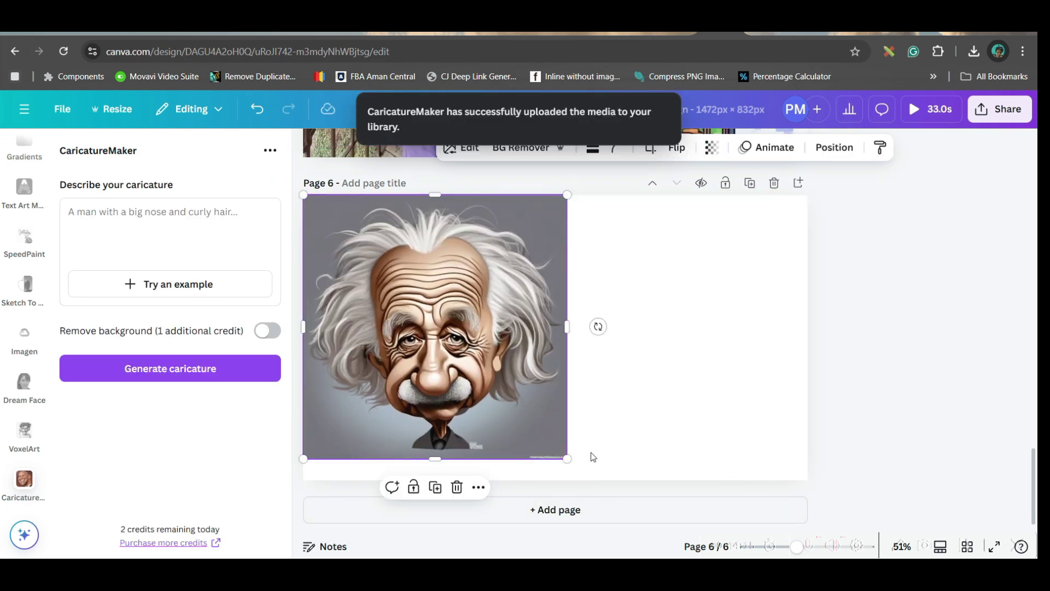
{"action": "left_click_drag", "start_coordinate": [566, 460], "coordinate": [573, 484]}
Step: Generate a curly-haired woman caricature from an example prompt, enlarge it, and add blank page 8
{"action": "left_click", "coordinate": [110, 215]}
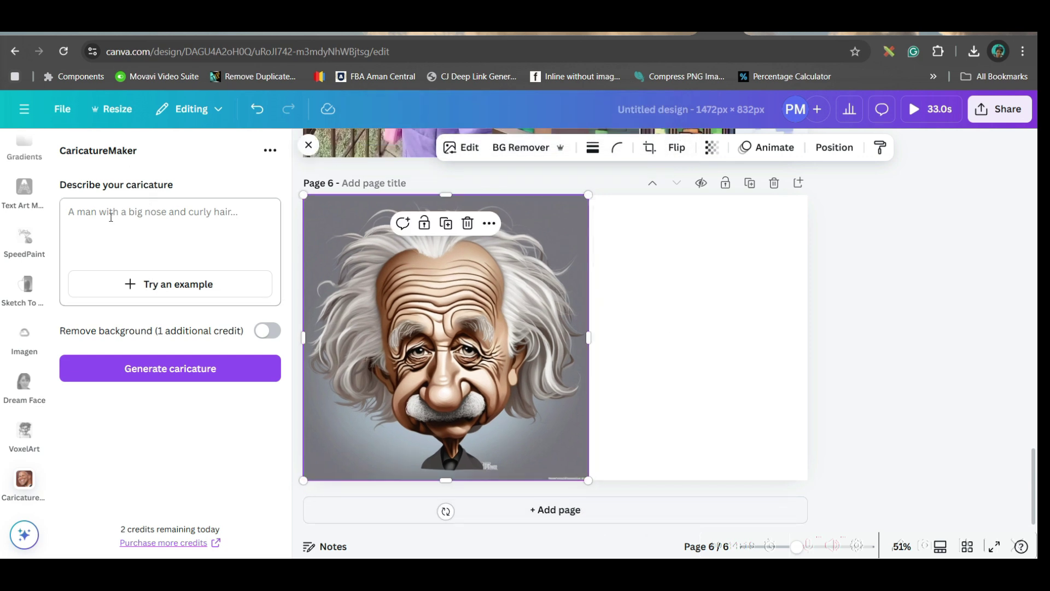
{"action": "left_click", "coordinate": [139, 281]}
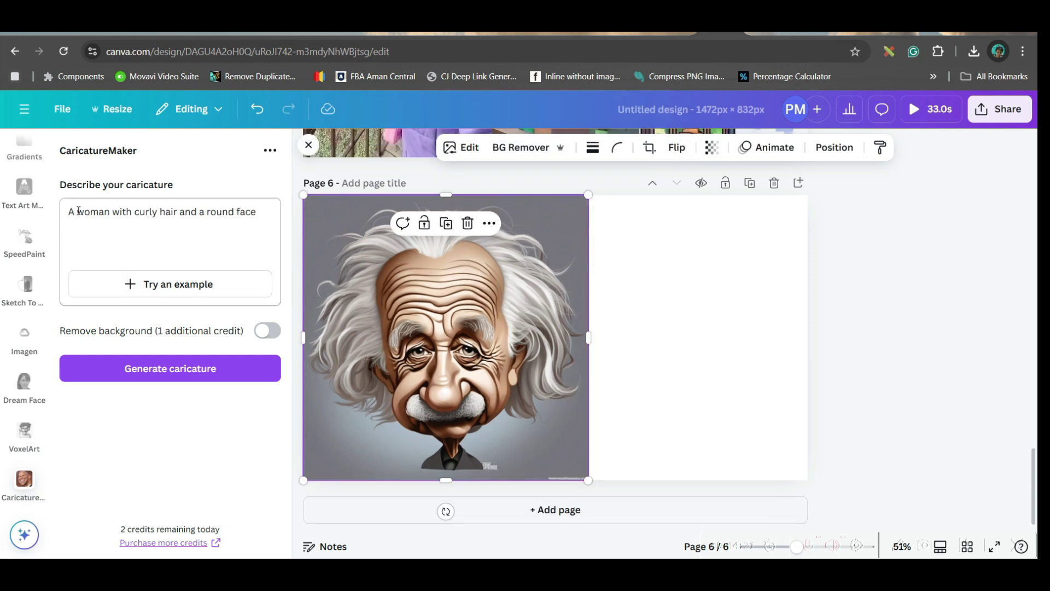
{"action": "left_click", "coordinate": [218, 367]}
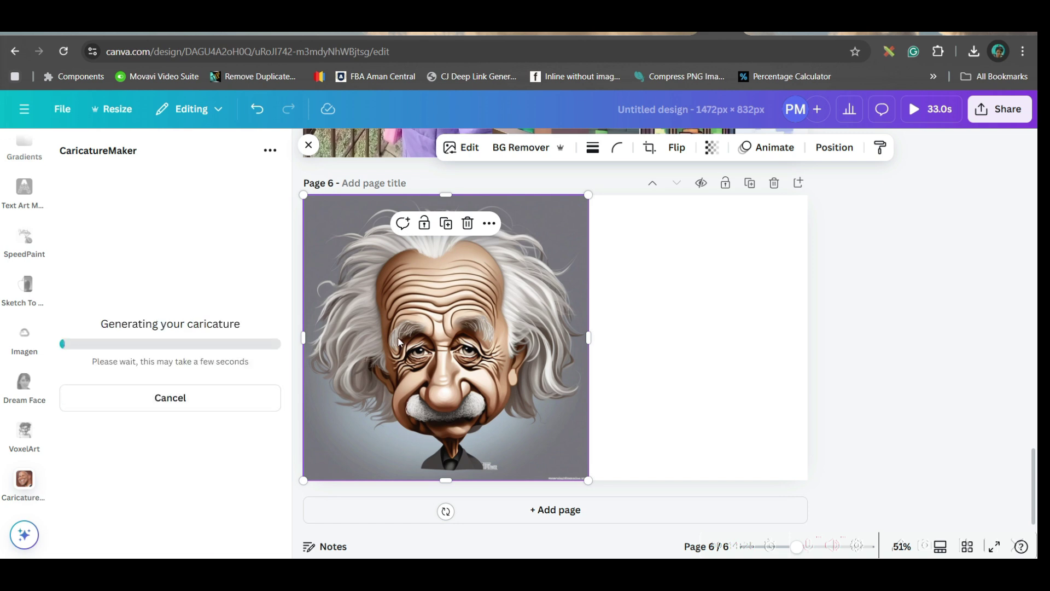
{"action": "left_click_drag", "start_coordinate": [476, 386], "coordinate": [586, 389]}
{"action": "left_click", "coordinate": [652, 513]}
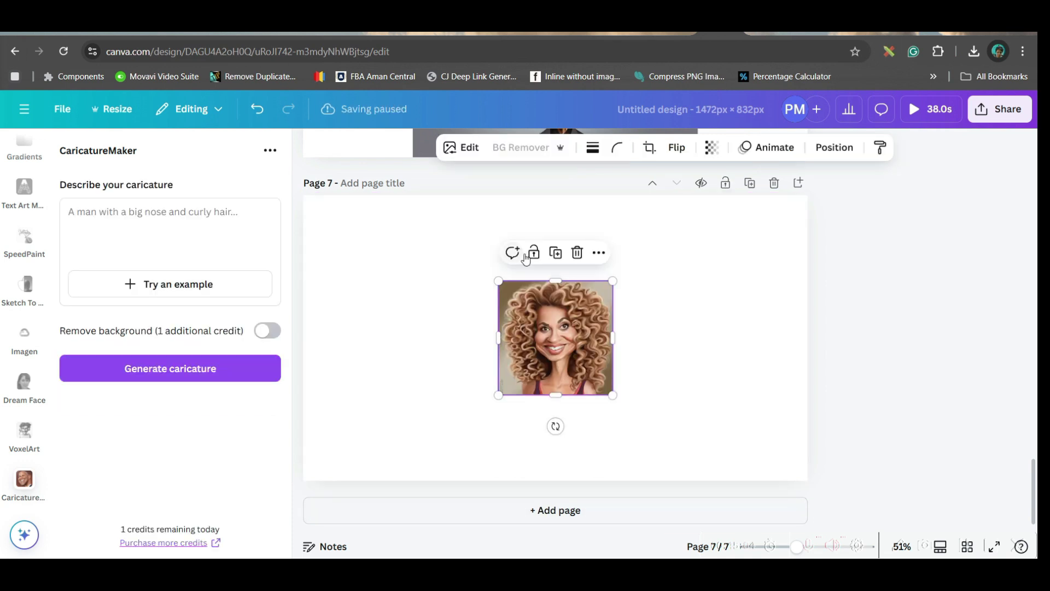
{"action": "left_click_drag", "start_coordinate": [613, 283], "coordinate": [730, 164]}
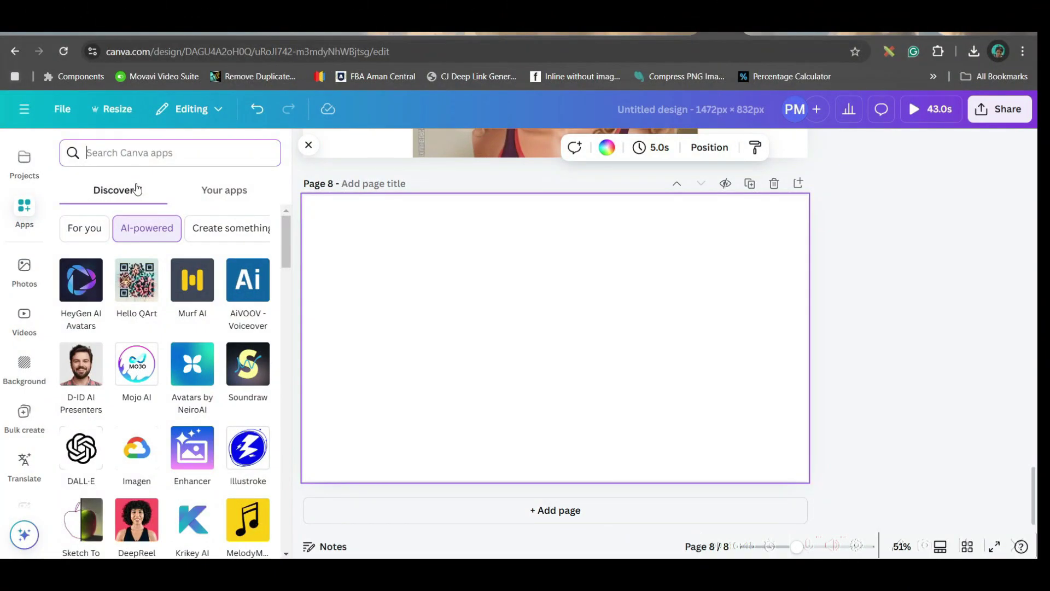
Step: Search for Colorize and run it on the black-and-white Einstein photo
{"action": "type", "text": "Colorize"}
{"action": "key", "text": "Return"}
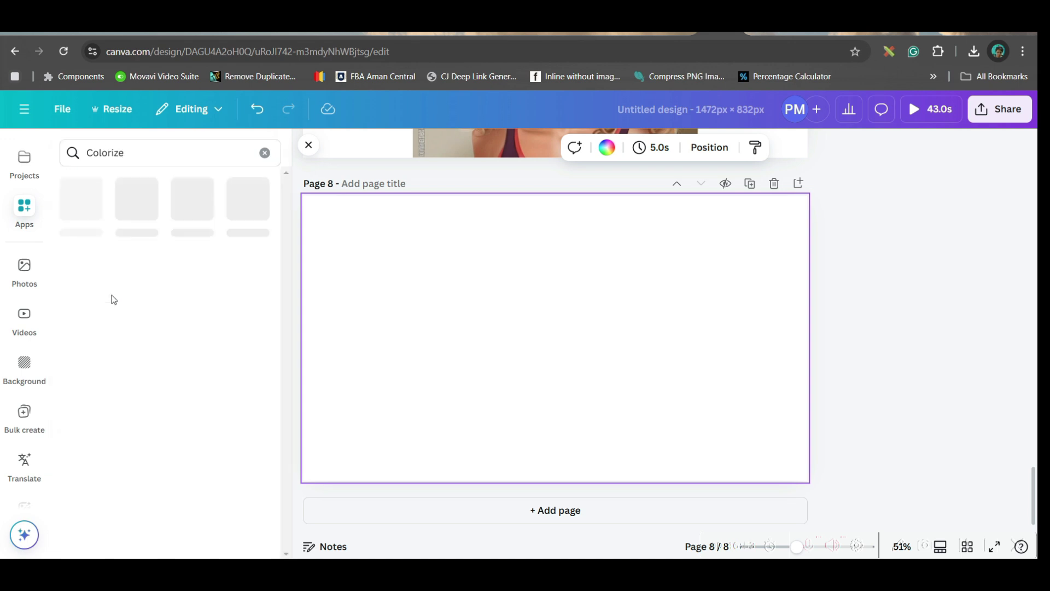
{"action": "left_click", "coordinate": [81, 208]}
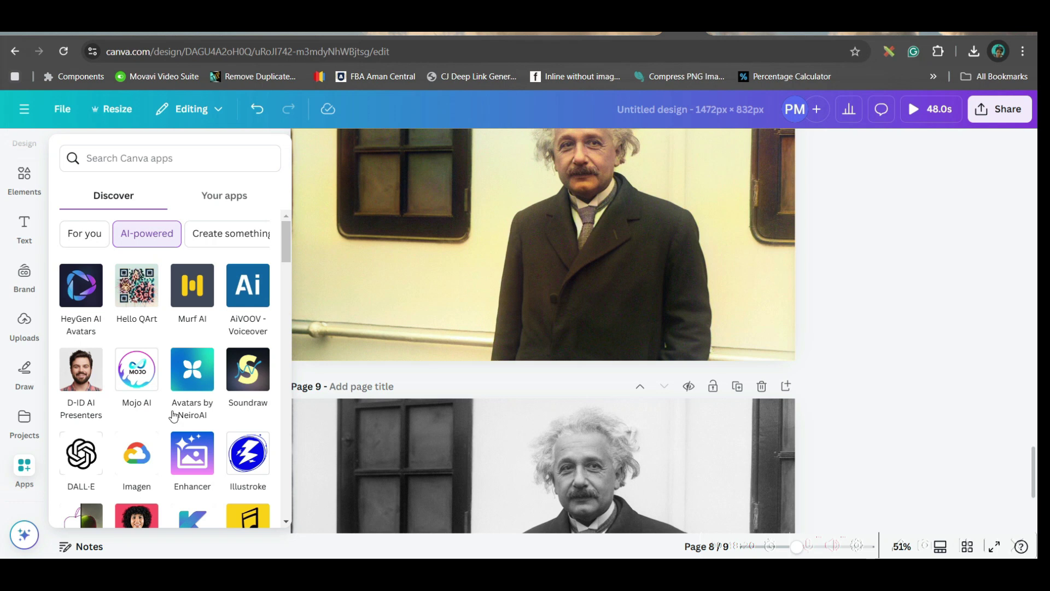
Step: Search for the Text Maker app and open it
{"action": "left_click", "coordinate": [131, 158]}
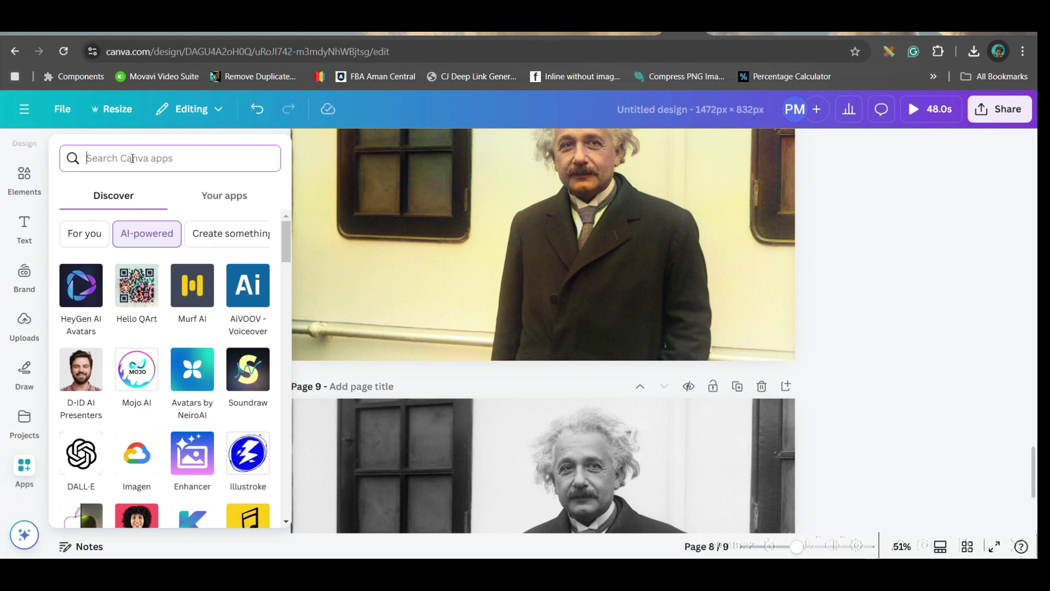
{"action": "type", "text": "Ta"}
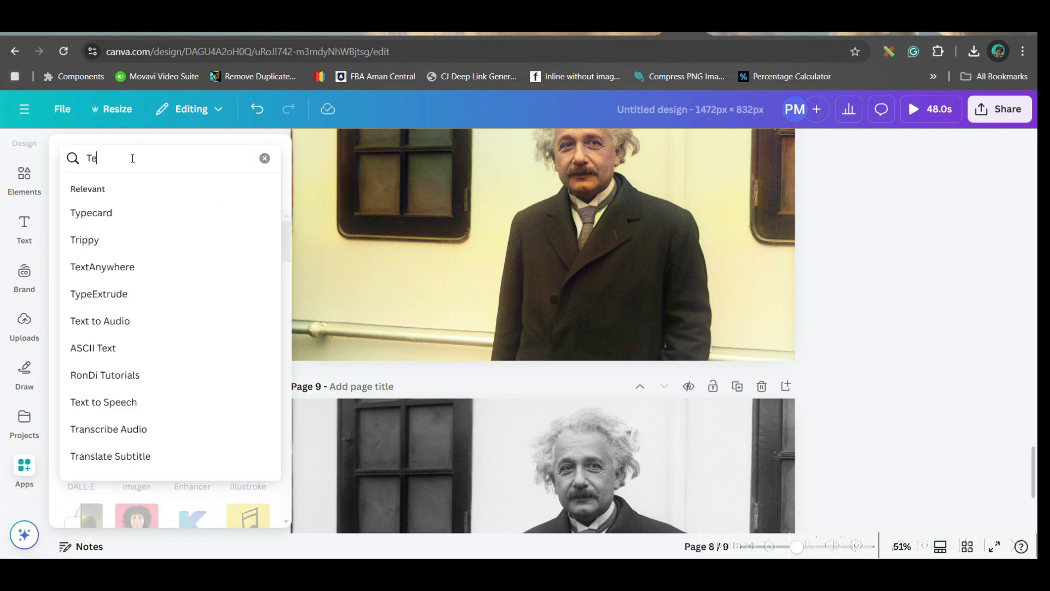
{"action": "type", "text": "xt Maker"}
{"action": "key", "text": "Return"}
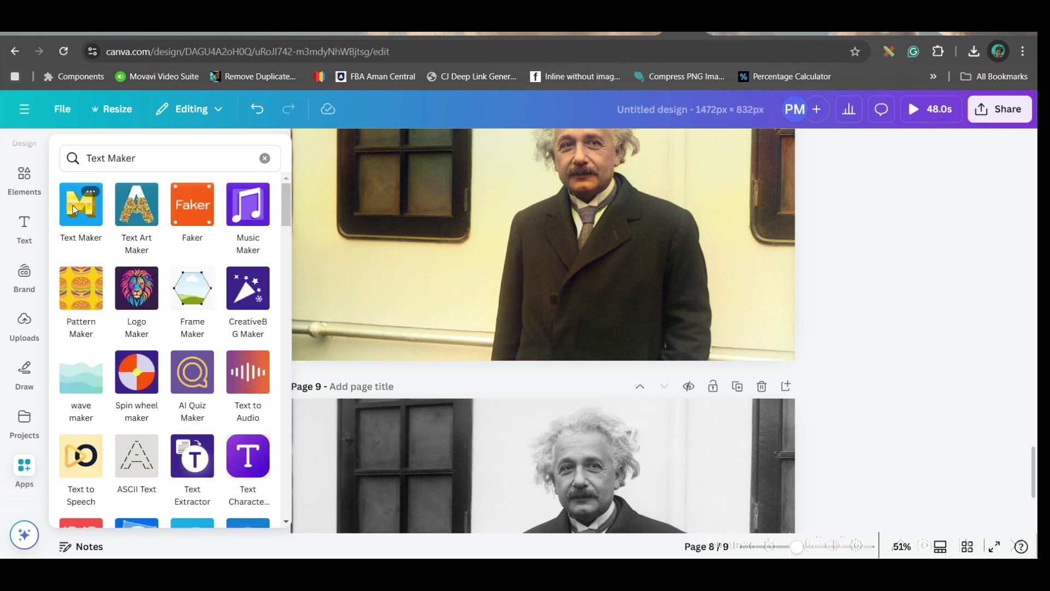
{"action": "left_click", "coordinate": [74, 205]}
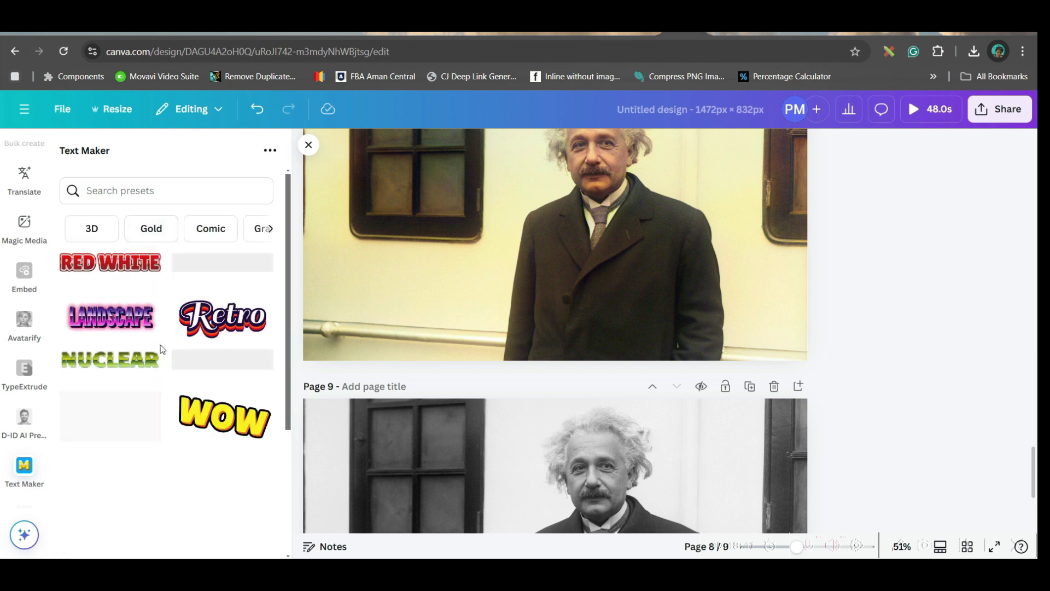
Step: Choose the Street Art text style and replace its text with 'albert einstein'
{"action": "scroll", "coordinate": [236, 427], "scroll_direction": "down", "scroll_amount": 5}
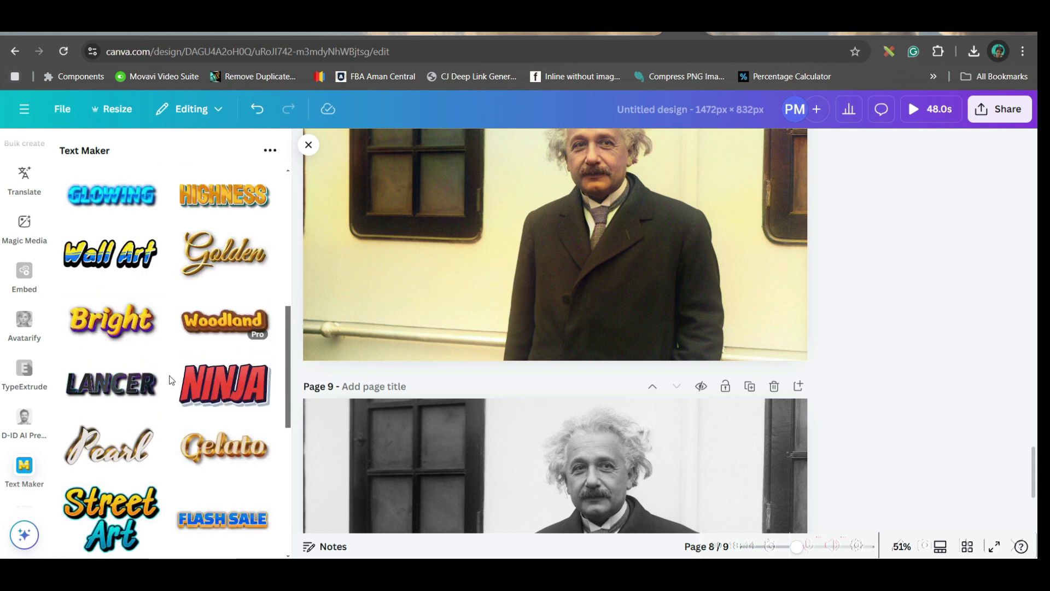
{"action": "scroll", "coordinate": [126, 374], "scroll_direction": "down", "scroll_amount": 2}
{"action": "scroll", "coordinate": [126, 373], "scroll_direction": "down", "scroll_amount": 1}
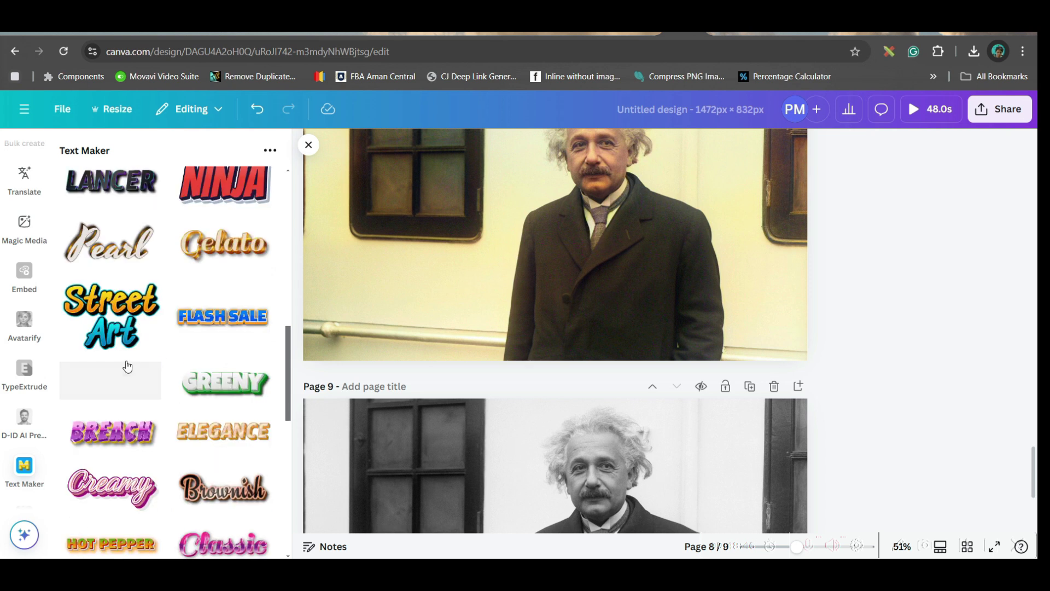
{"action": "left_click", "coordinate": [118, 323]}
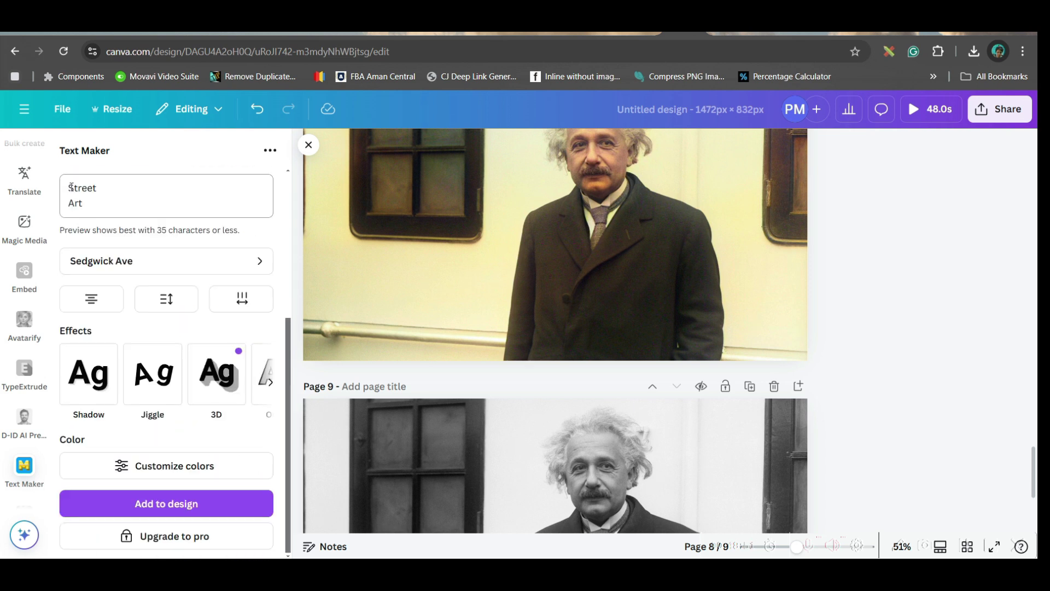
{"action": "left_click", "coordinate": [69, 187]}
{"action": "key", "text": "ctrl+a"}
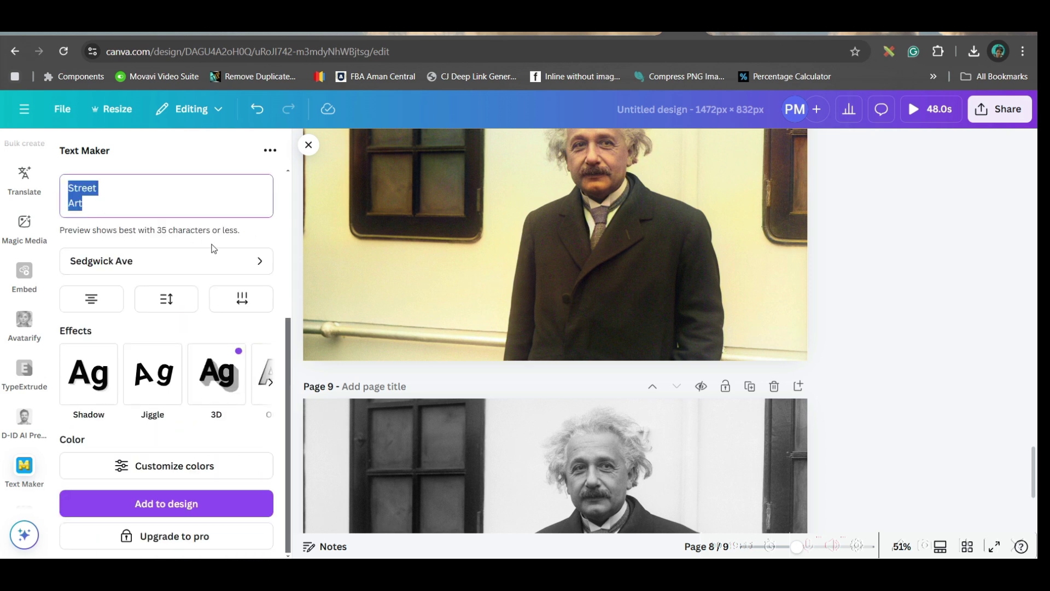
{"action": "type", "text": "albert einstein"}
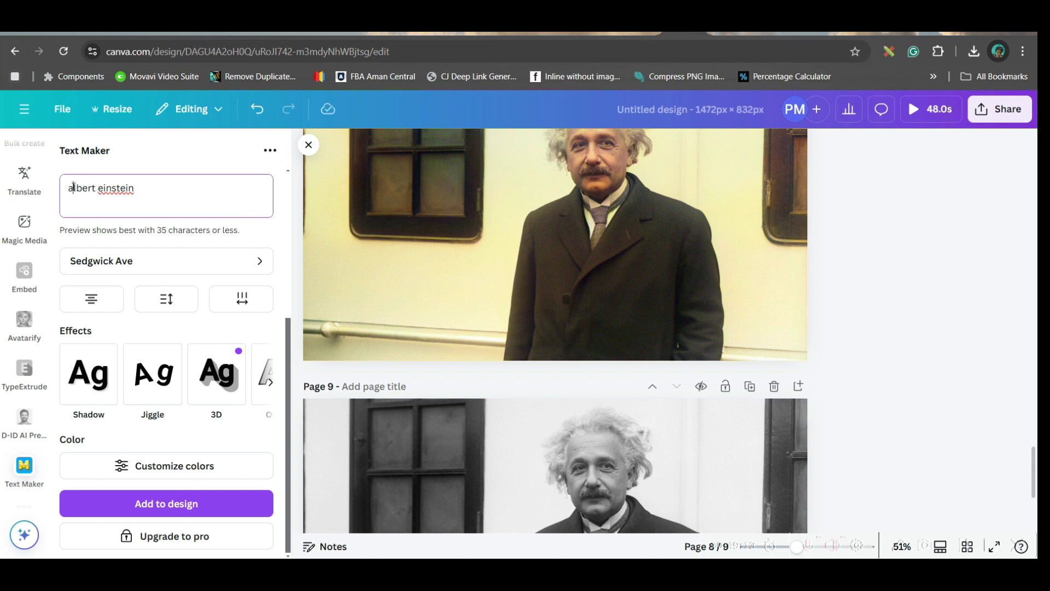
Step: Turn on the Jiggle effect with angle 6 and add the text to page 8
{"action": "left_click", "coordinate": [160, 374]}
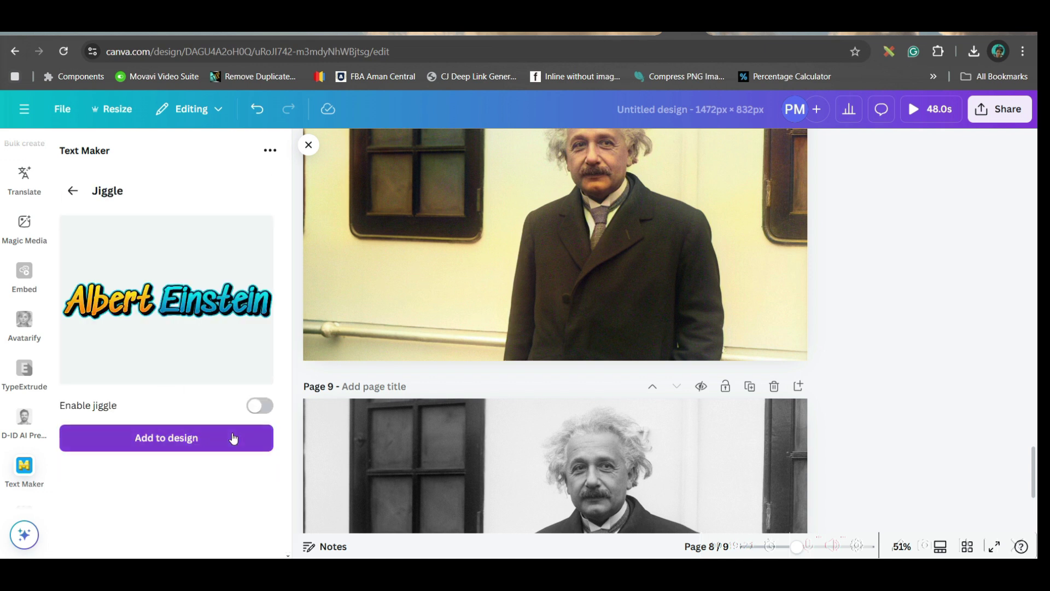
{"action": "left_click", "coordinate": [263, 408]}
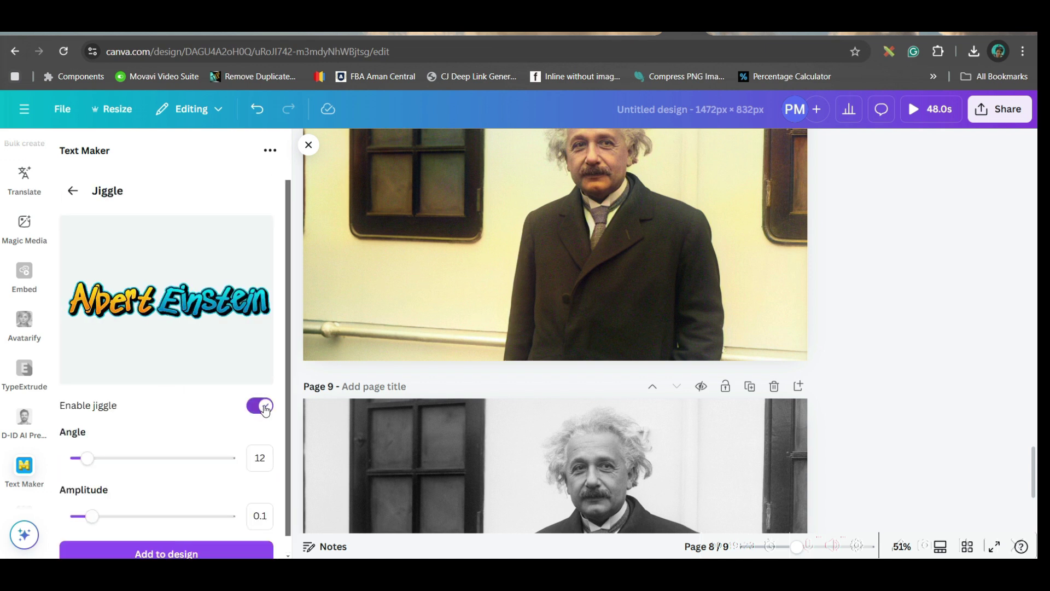
{"action": "scroll", "coordinate": [174, 470], "scroll_direction": "down", "scroll_amount": 1}
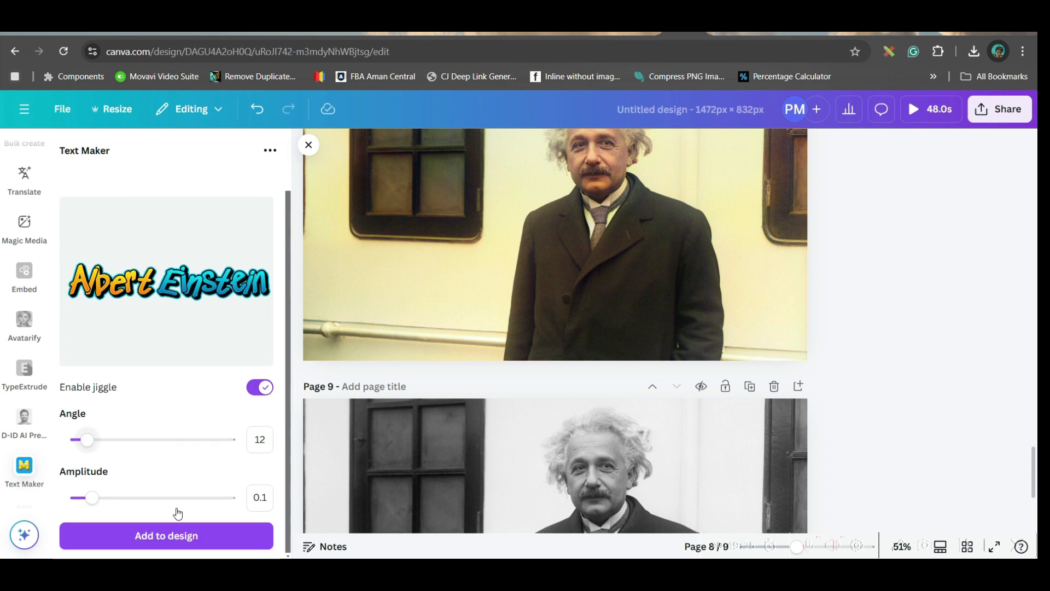
{"action": "left_click_drag", "start_coordinate": [92, 436], "coordinate": [82, 439]}
{"action": "left_click", "coordinate": [269, 439]}
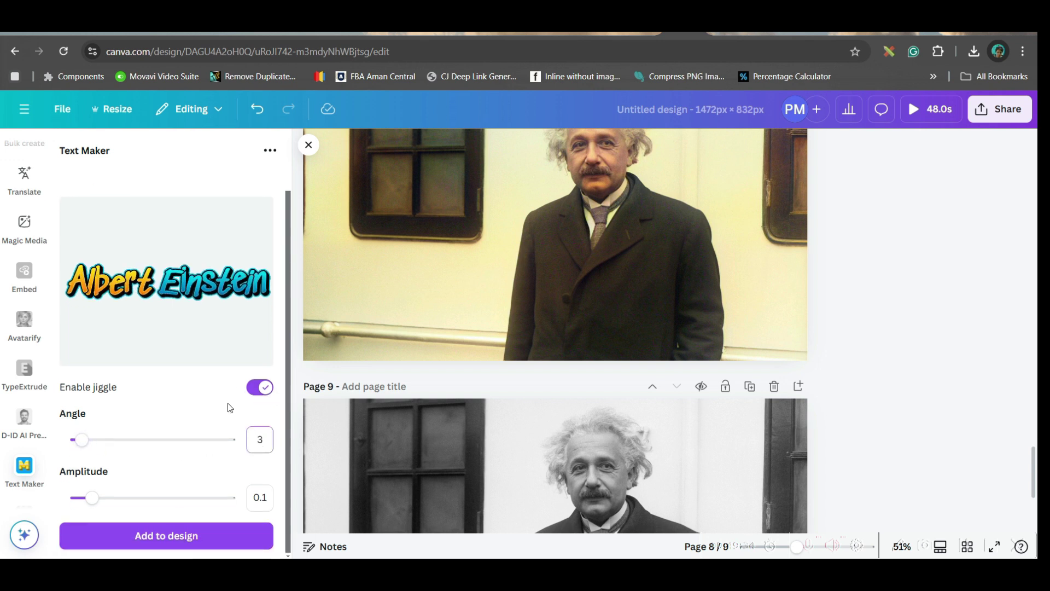
{"action": "left_click", "coordinate": [166, 536]}
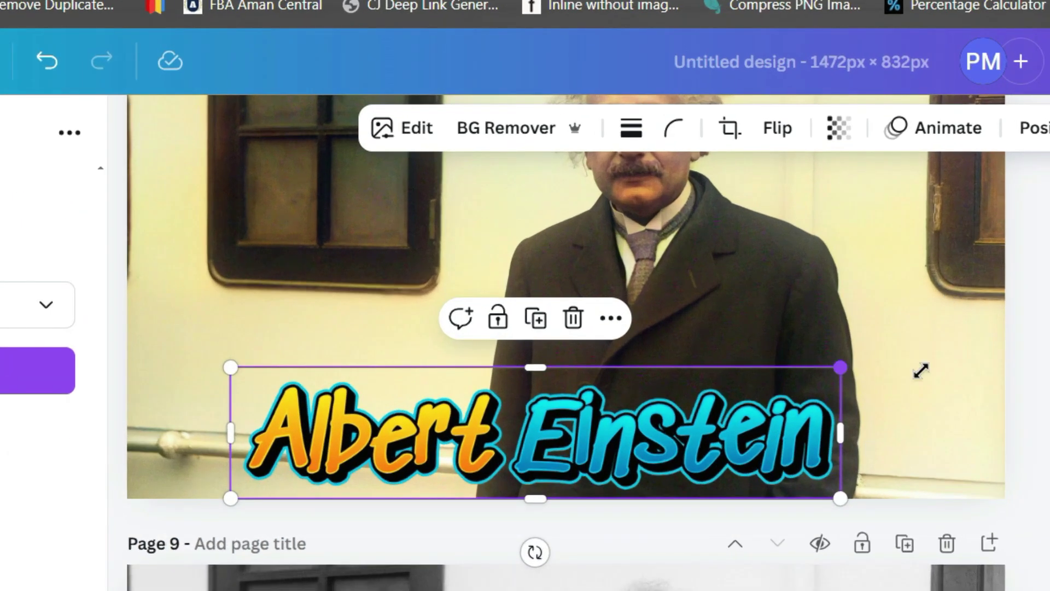
Step: Enlarge the Albert Einstein graphic and move it to the photo's bottom right
{"action": "left_click_drag", "start_coordinate": [921, 370], "coordinate": [962, 339]}
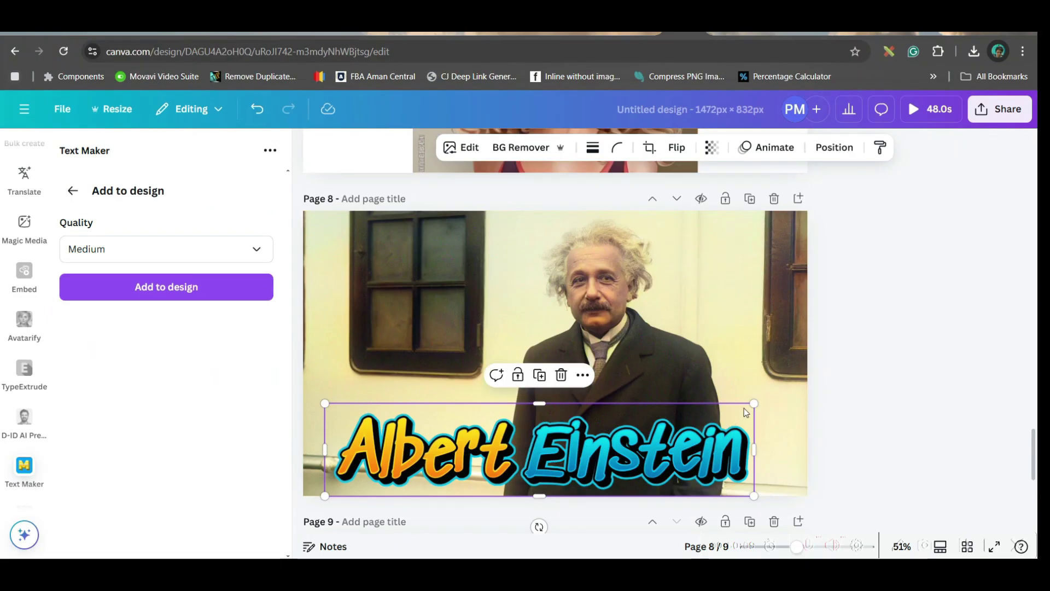
{"action": "left_click_drag", "start_coordinate": [755, 403], "coordinate": [777, 451]}
{"action": "left_click", "coordinate": [657, 301]}
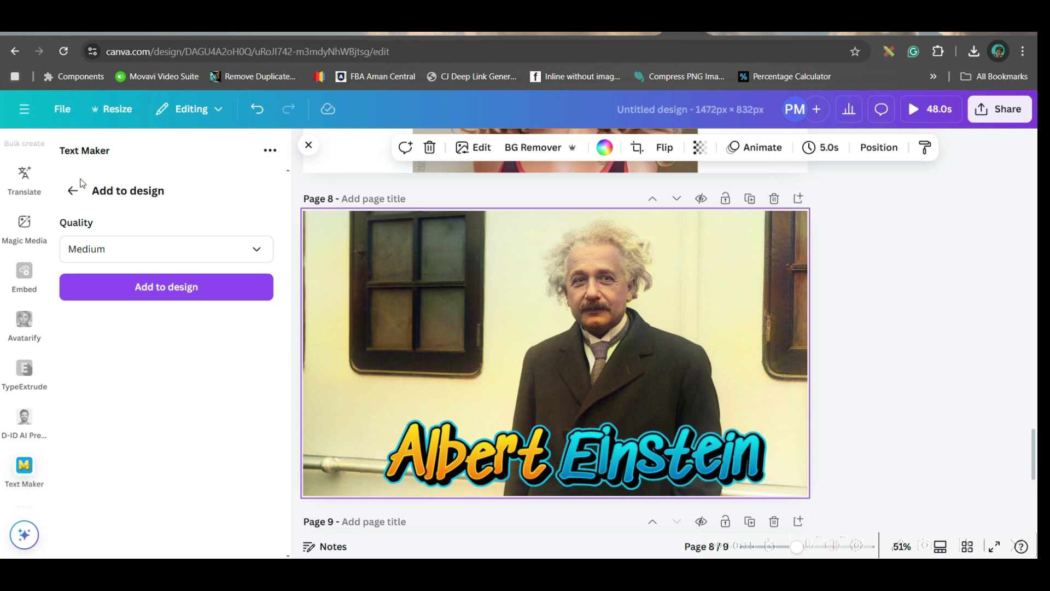
Step: Add a second Albert Einstein graphic using the White preset at Medium quality
{"action": "left_click", "coordinate": [73, 192]}
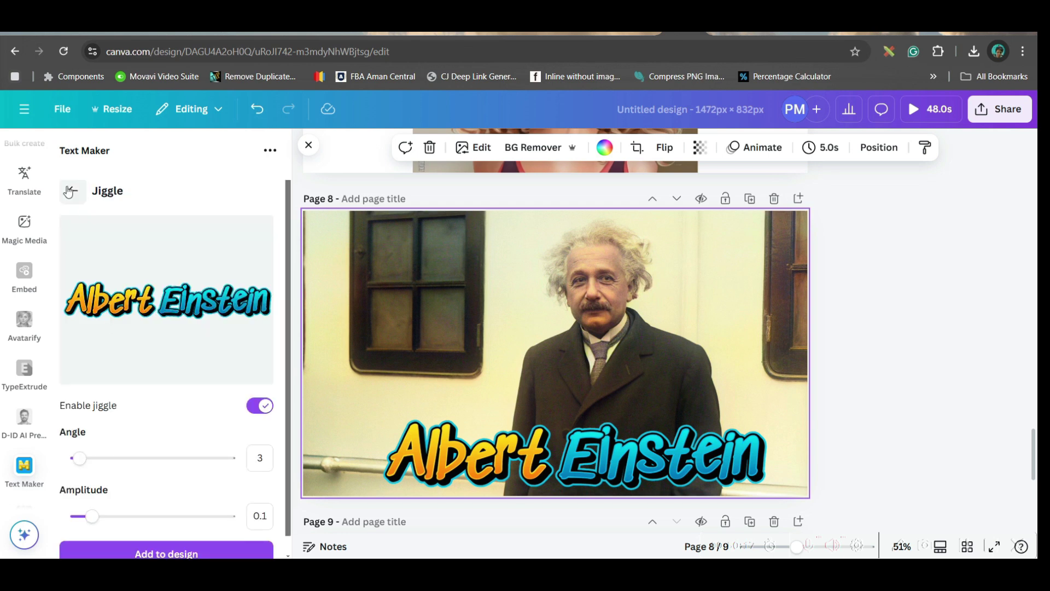
{"action": "left_click", "coordinate": [72, 191]}
{"action": "left_click", "coordinate": [75, 194]}
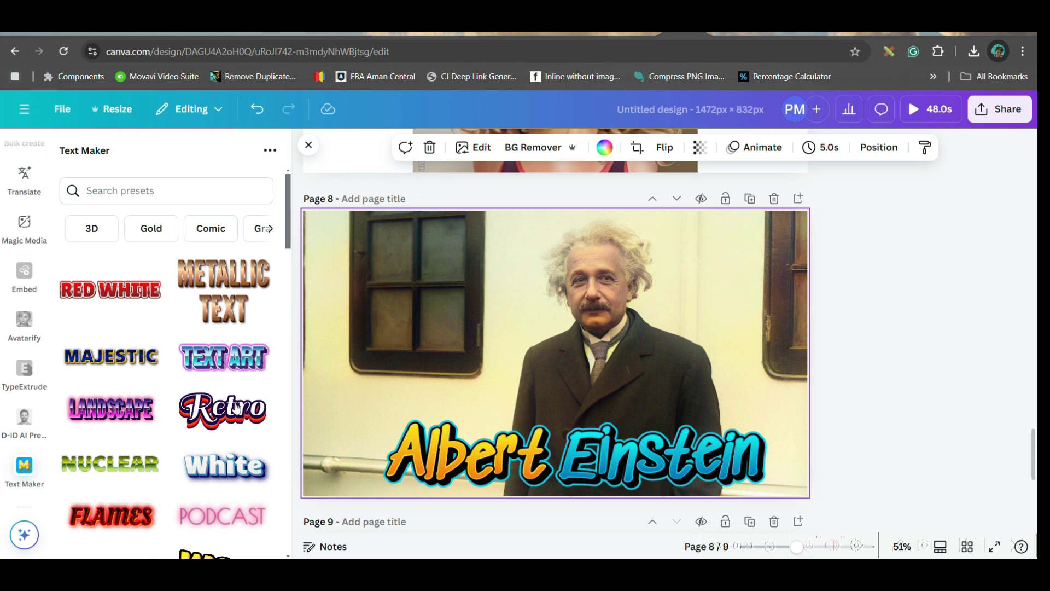
{"action": "left_click", "coordinate": [222, 466]}
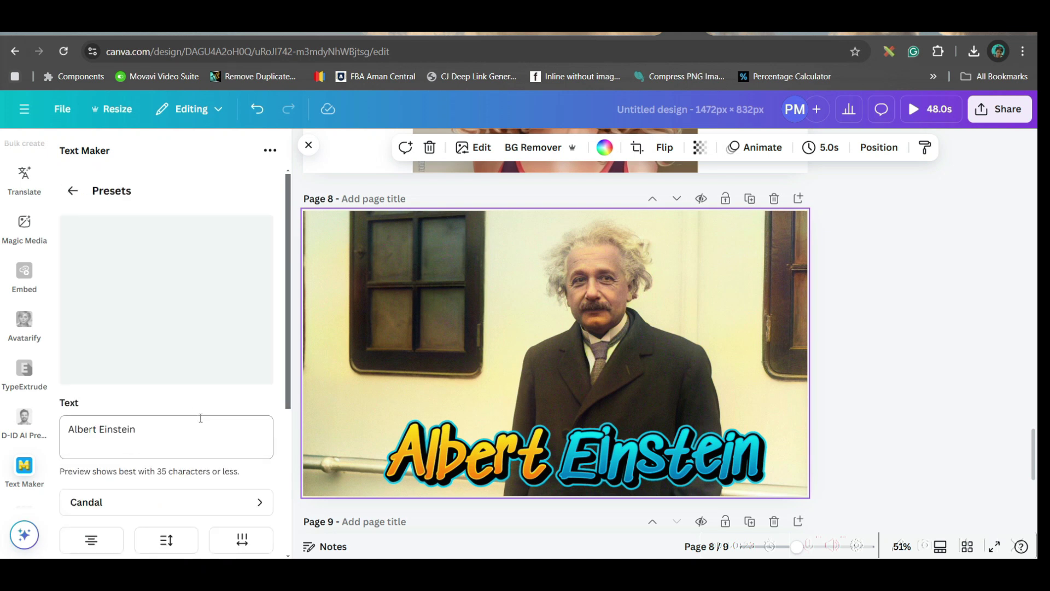
{"action": "scroll", "coordinate": [186, 481], "scroll_direction": "down", "scroll_amount": 4}
{"action": "left_click", "coordinate": [189, 504]}
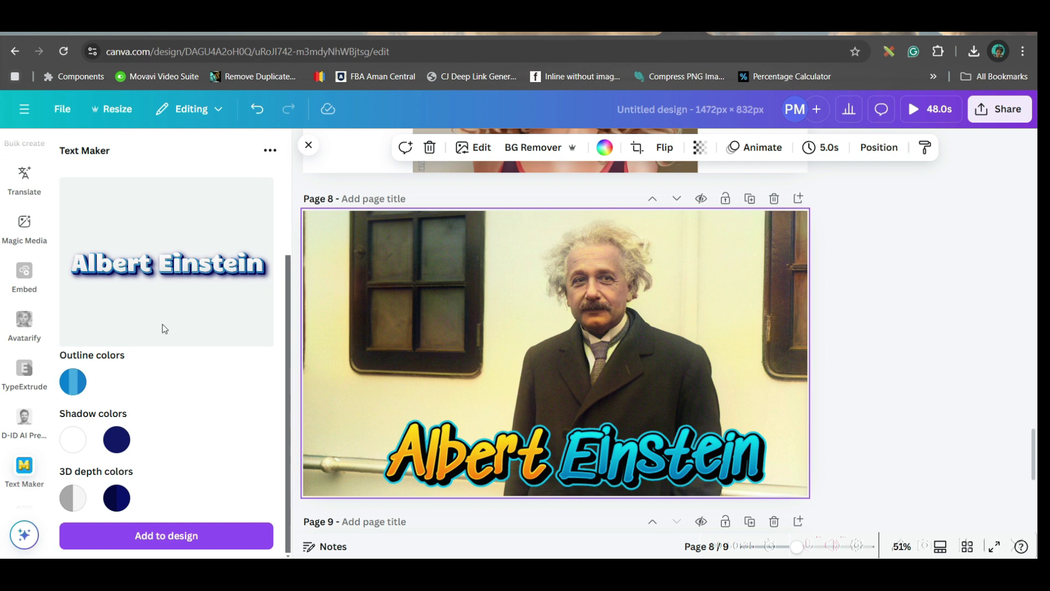
{"action": "left_click", "coordinate": [201, 538]}
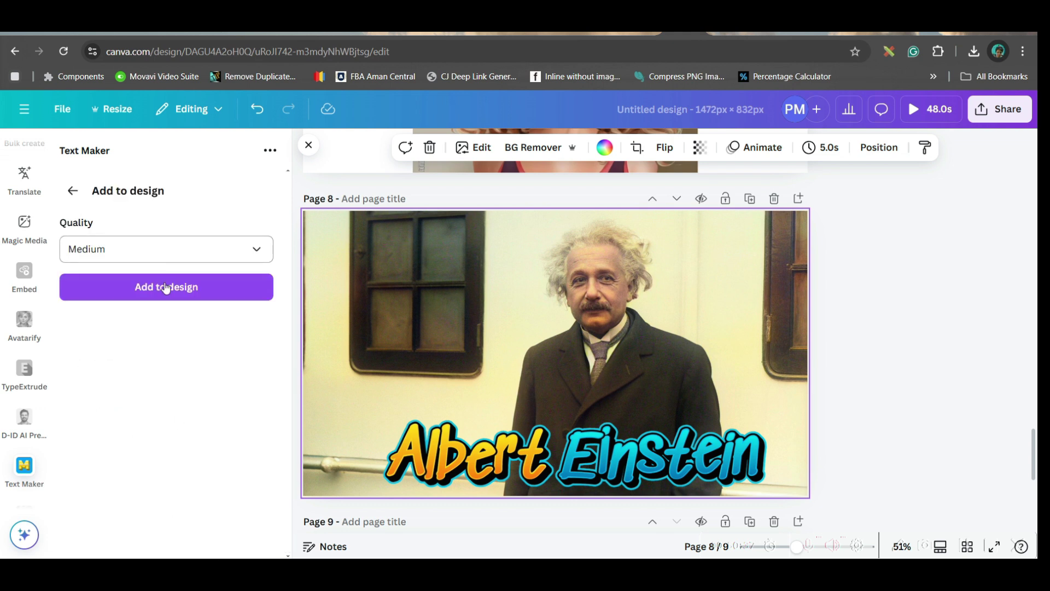
{"action": "left_click", "coordinate": [104, 248]}
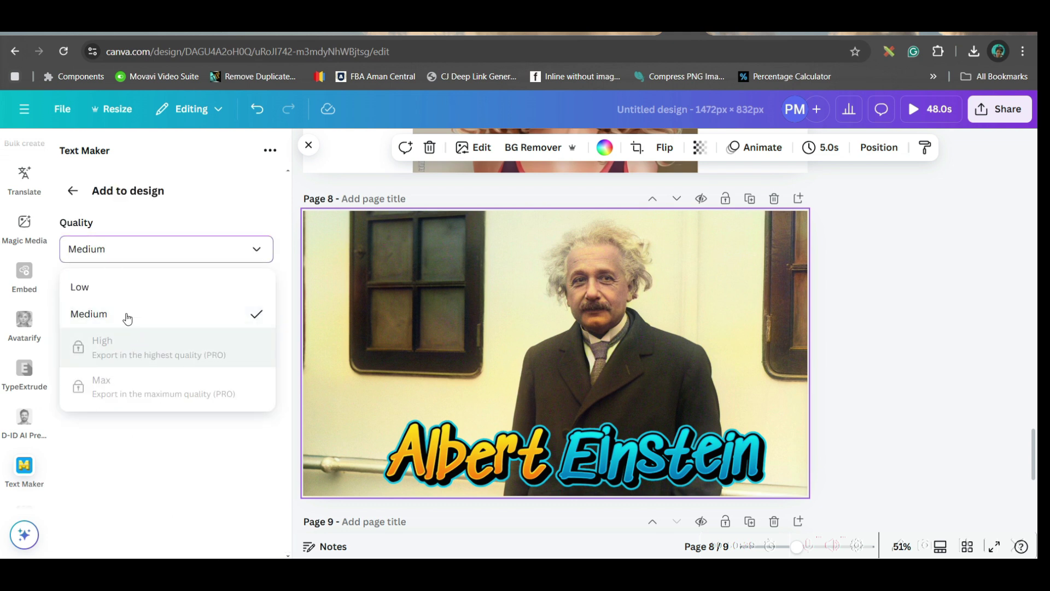
{"action": "left_click", "coordinate": [197, 256]}
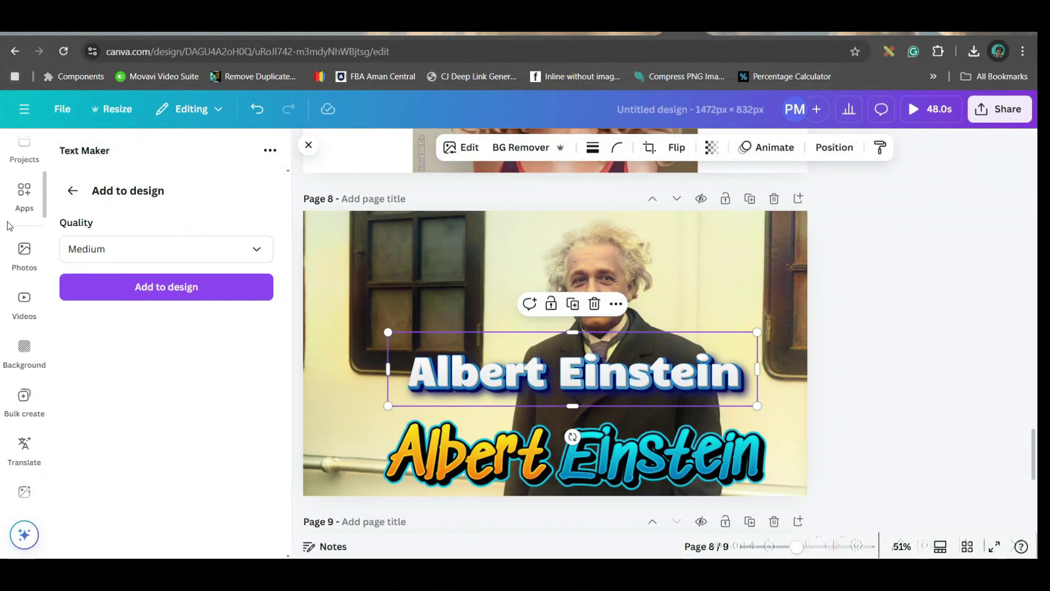
Step: Search apps for 'Gradient Text' and open TypeGradient
{"action": "left_click", "coordinate": [24, 193]}
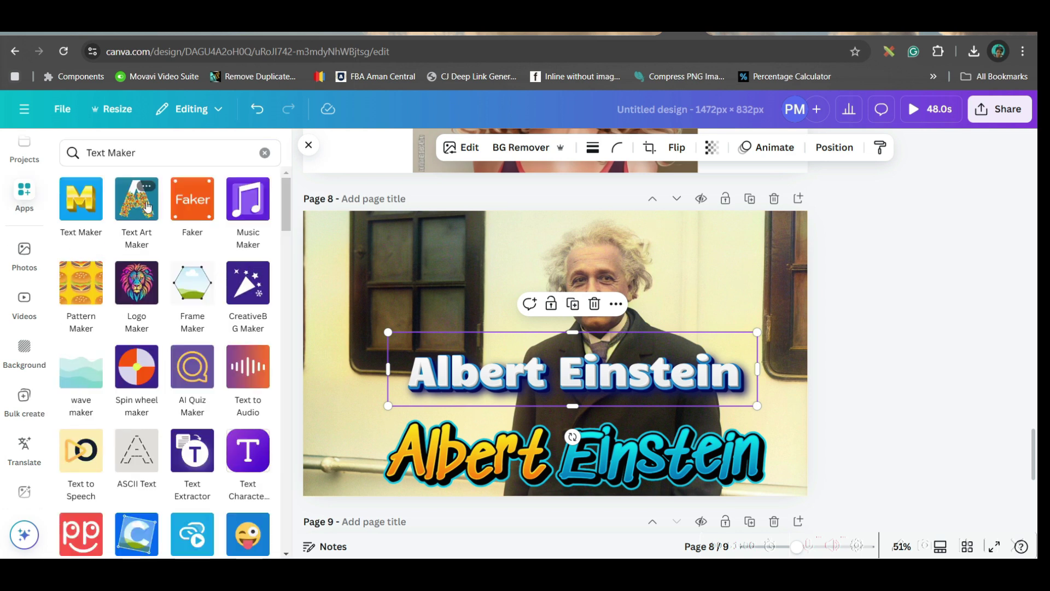
{"action": "left_click", "coordinate": [104, 153]}
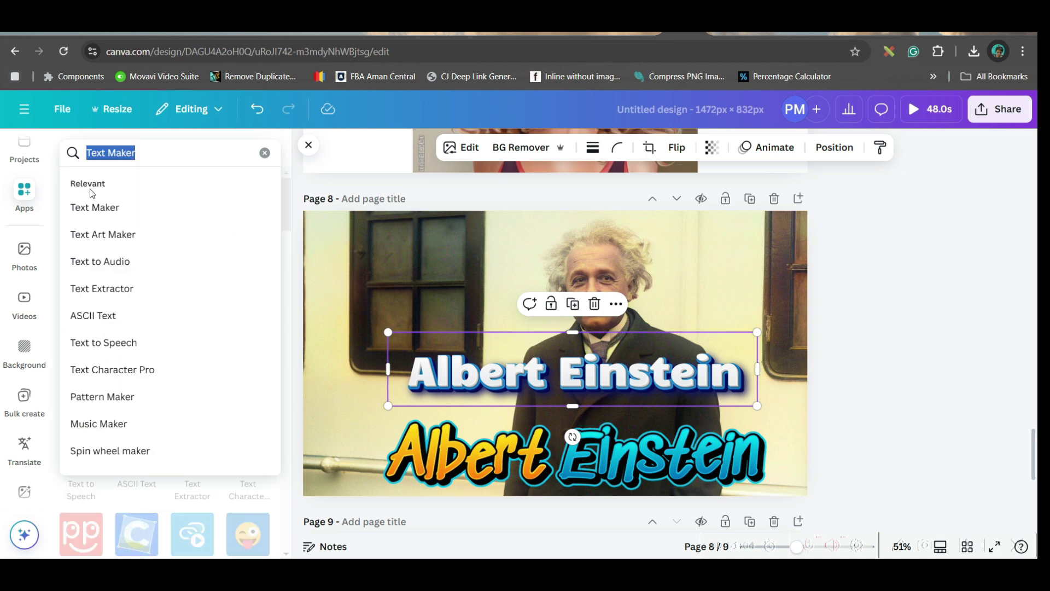
{"action": "type", "text": "Gradient Text"}
{"action": "key", "text": "Return"}
{"action": "left_click", "coordinate": [145, 373]}
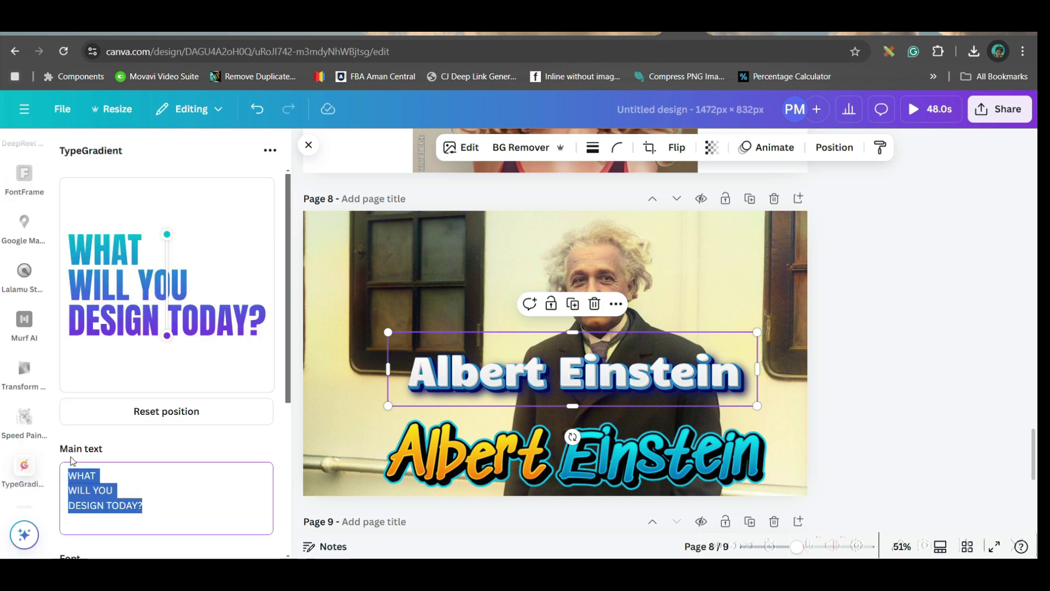
Step: Enter 'Albert Einstein' as the gradient text and switch to the Anathema font
{"action": "type", "text": "albert einstein"}
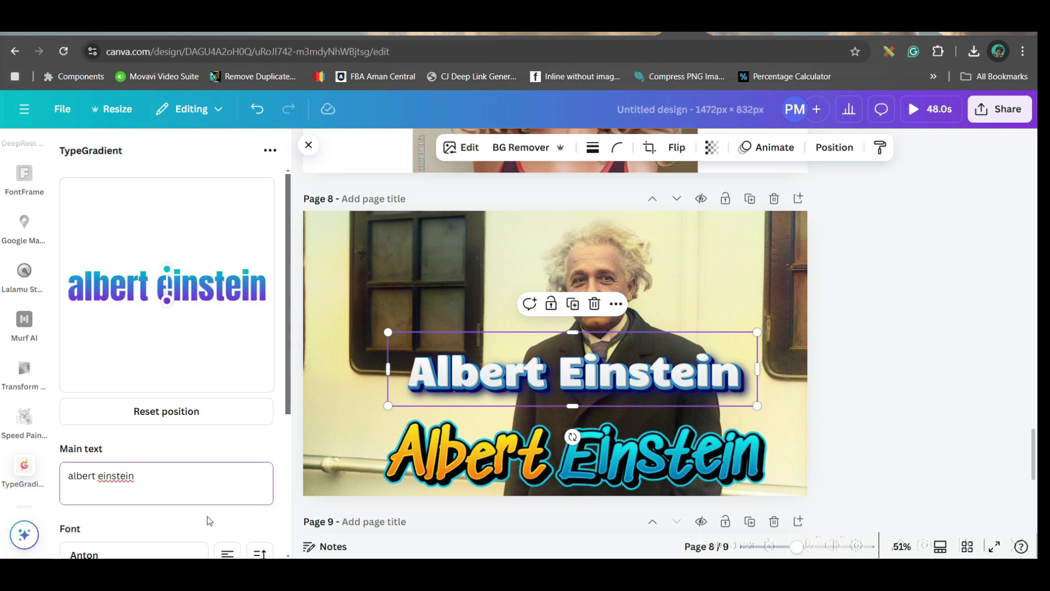
{"action": "key", "text": "ctrl+a"}
{"action": "type", "text": "Albert Einstein"}
{"action": "scroll", "coordinate": [164, 449], "scroll_direction": "down", "scroll_amount": 4}
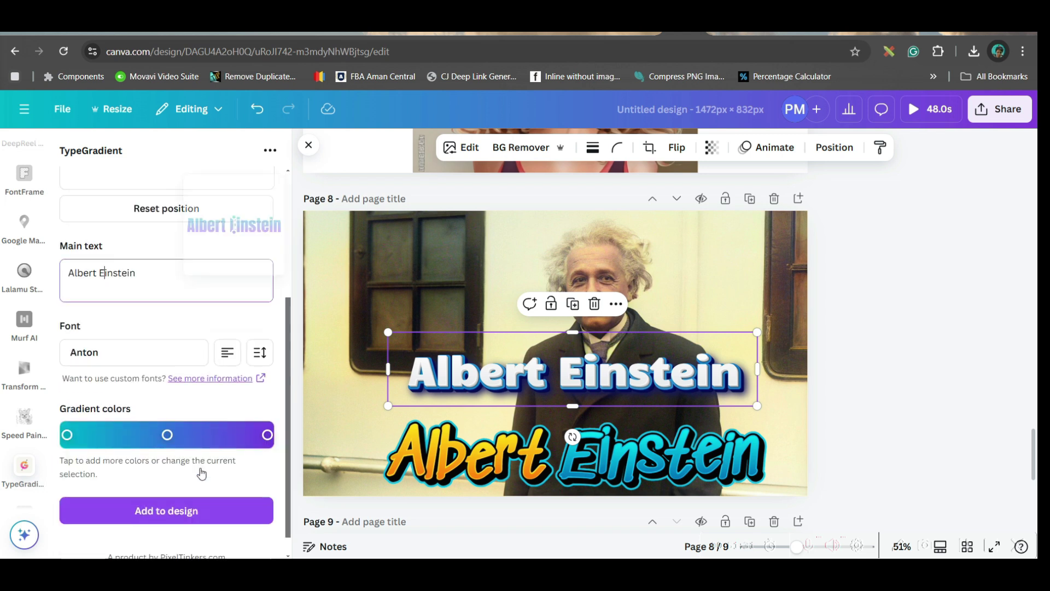
{"action": "left_click", "coordinate": [114, 362]}
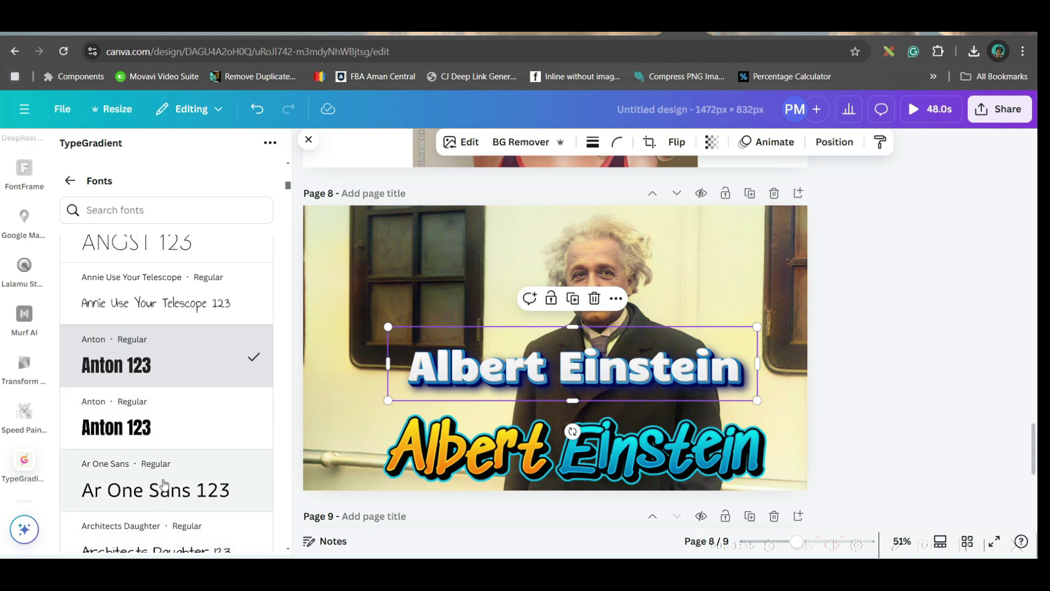
{"action": "scroll", "coordinate": [164, 483], "scroll_direction": "down", "scroll_amount": 3}
{"action": "scroll", "coordinate": [180, 421], "scroll_direction": "up", "scroll_amount": 5}
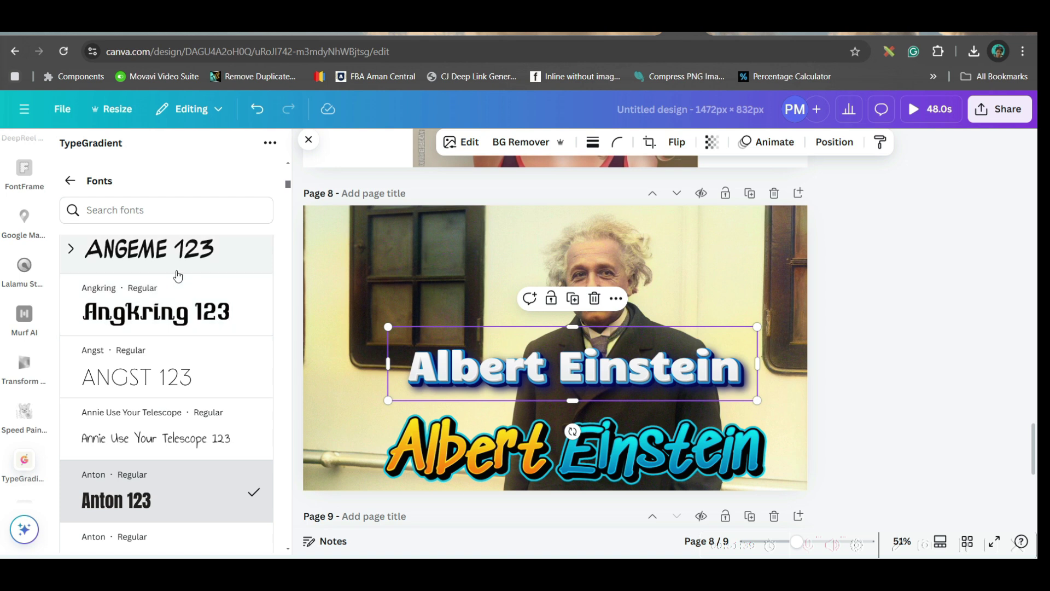
{"action": "left_click", "coordinate": [168, 257]}
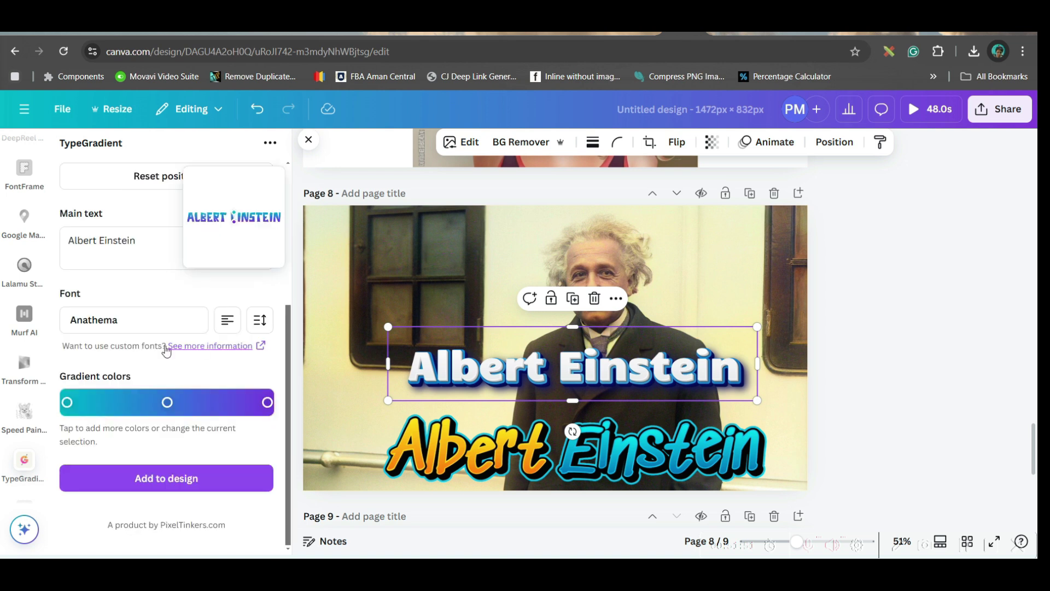
Step: Set the first gradient colour to yellow-green
{"action": "scroll", "coordinate": [132, 316], "scroll_direction": "up", "scroll_amount": 4}
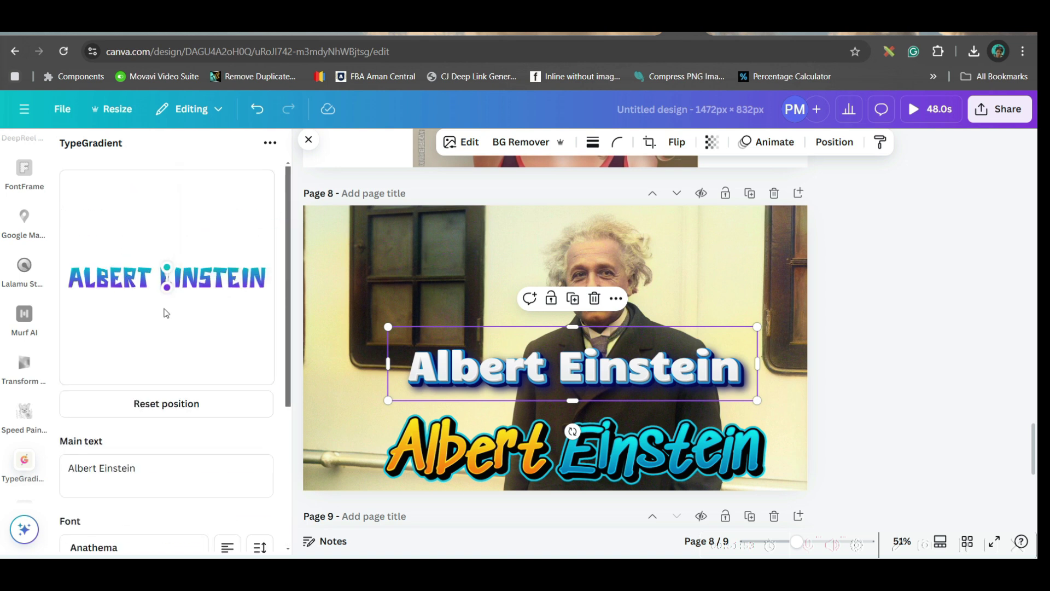
{"action": "scroll", "coordinate": [225, 323], "scroll_direction": "down", "scroll_amount": 4}
{"action": "left_click", "coordinate": [68, 405]}
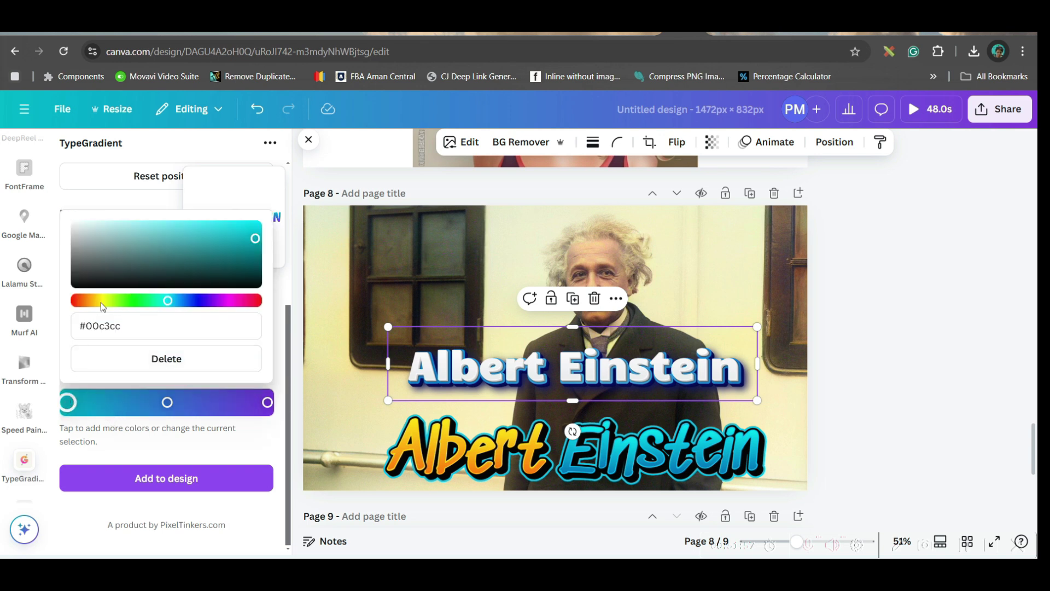
{"action": "left_click", "coordinate": [102, 300]}
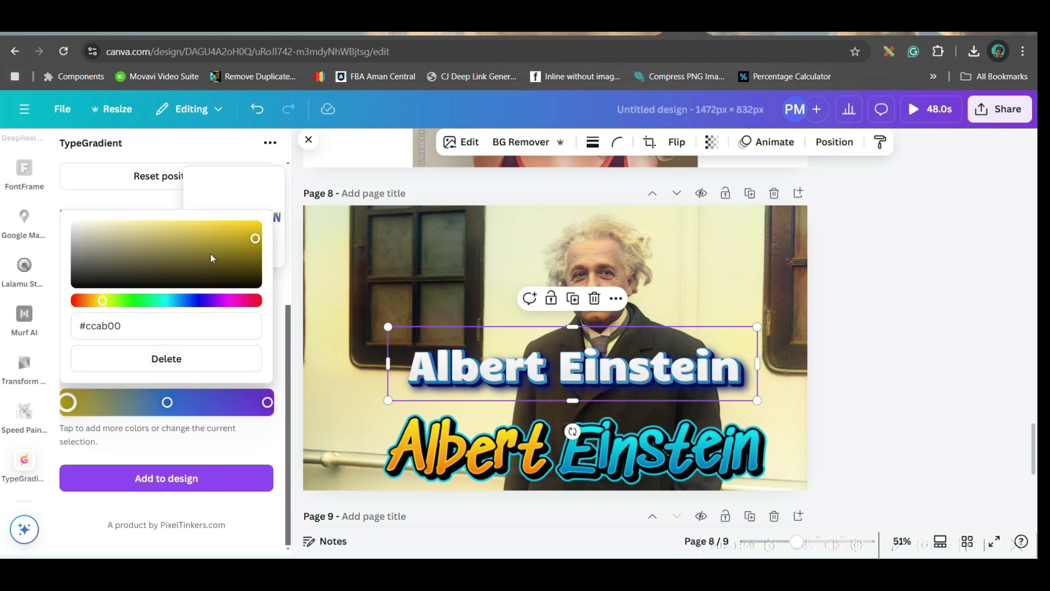
{"action": "key", "text": "Escape"}
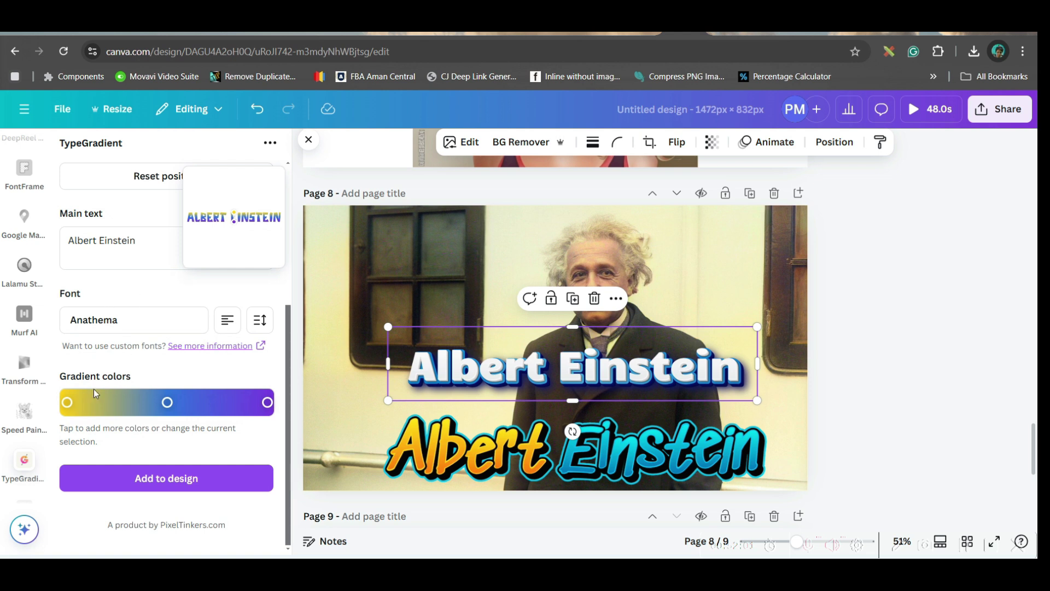
{"action": "left_click", "coordinate": [67, 402]}
{"action": "left_click_drag", "start_coordinate": [102, 301], "coordinate": [110, 301]}
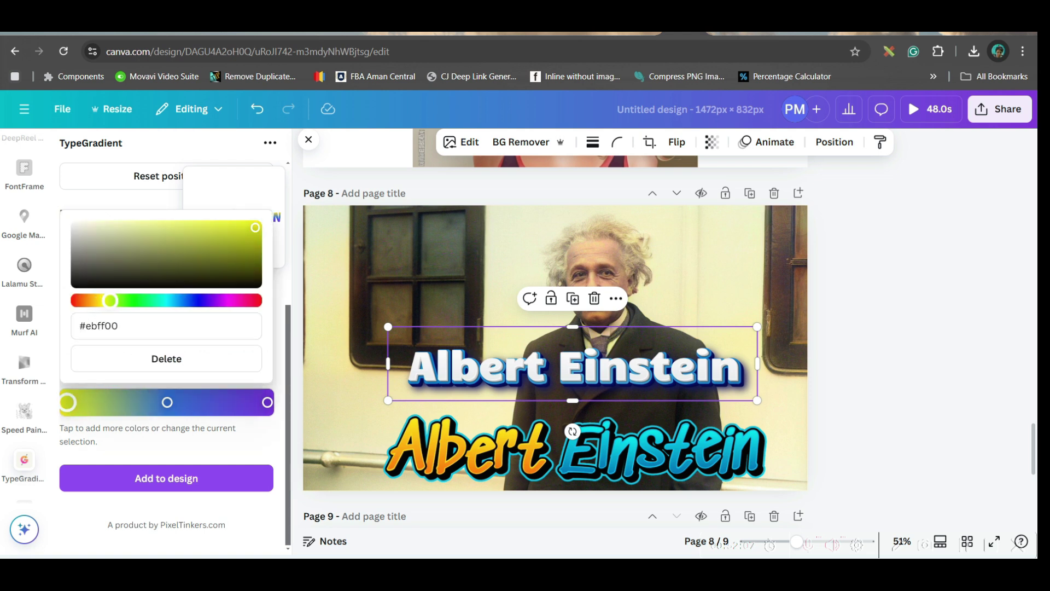
Step: Change the middle gradient colour to cyan and add a magenta stop left of it
{"action": "left_click", "coordinate": [167, 402]}
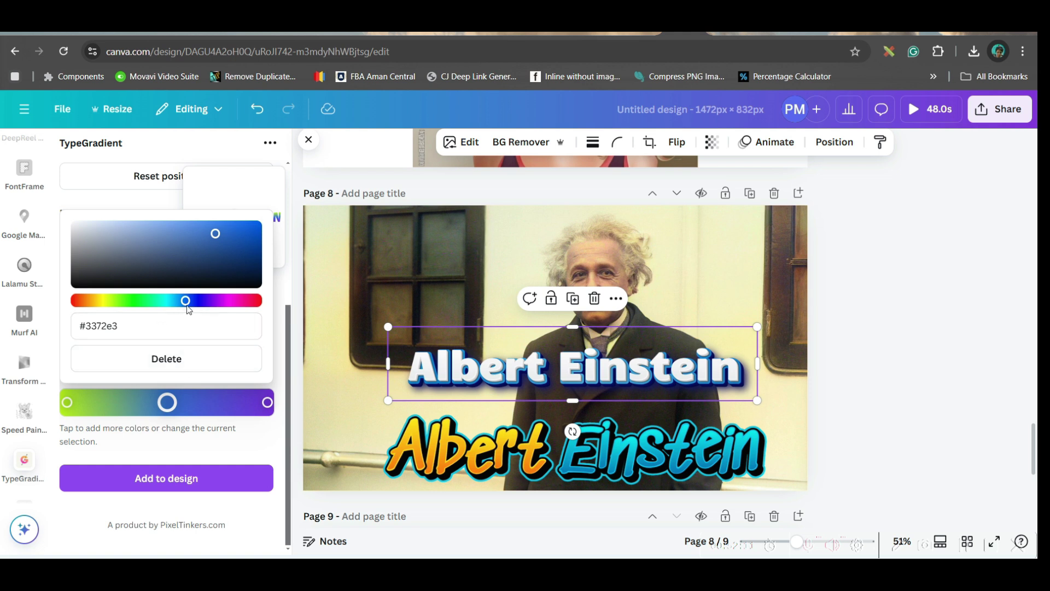
{"action": "left_click_drag", "start_coordinate": [185, 300], "coordinate": [164, 300]}
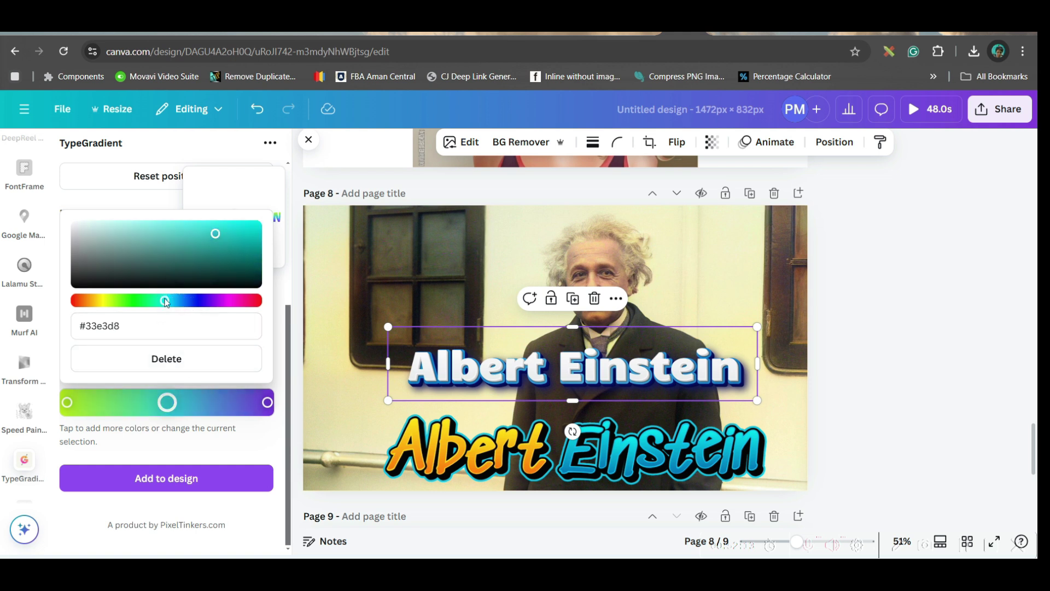
{"action": "left_click", "coordinate": [230, 403]}
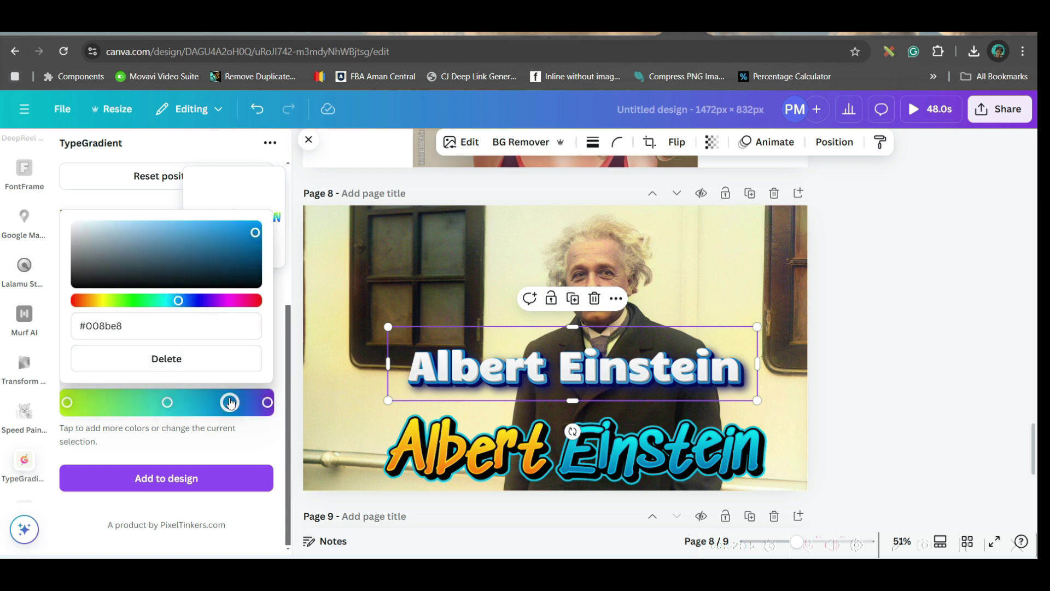
{"action": "left_click", "coordinate": [230, 300]}
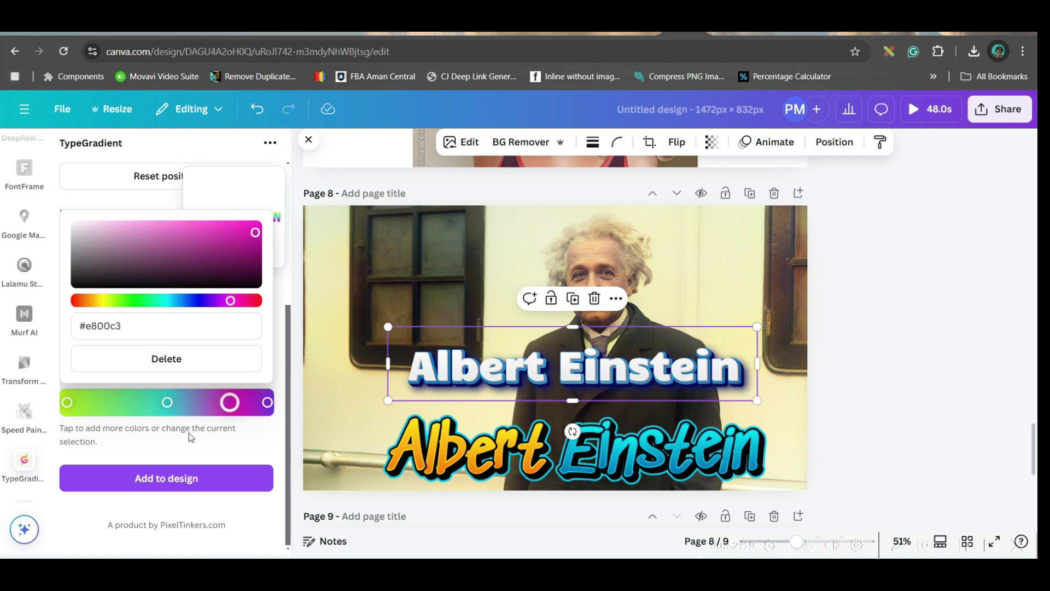
{"action": "left_click_drag", "start_coordinate": [163, 405], "coordinate": [139, 403]}
{"action": "key", "text": "Escape"}
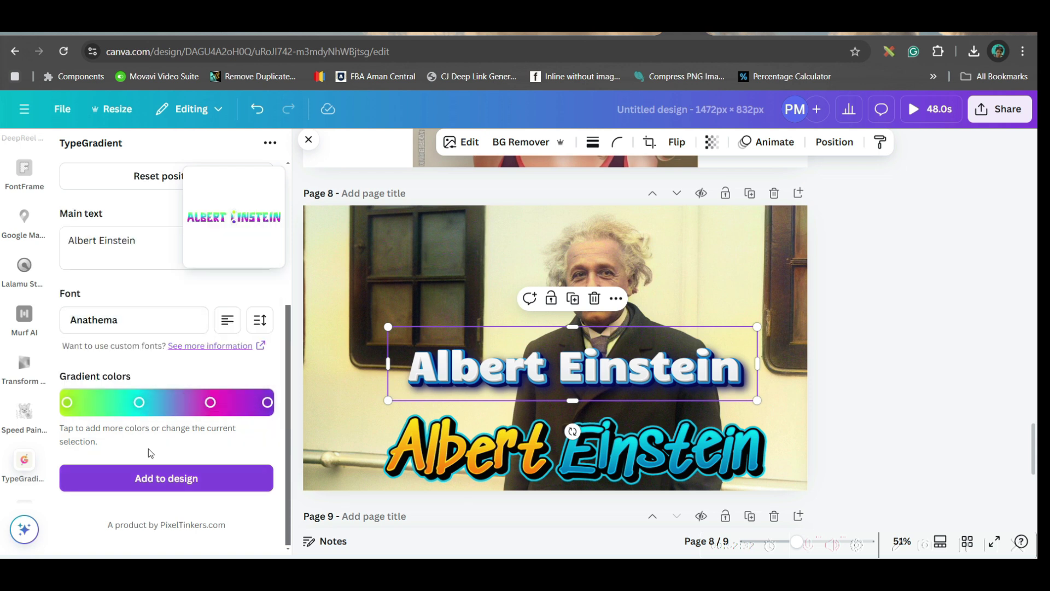
Step: Adjust the gradient direction and add the gradient text to page 8
{"action": "scroll", "coordinate": [167, 319], "scroll_direction": "up", "scroll_amount": 4}
{"action": "left_click_drag", "start_coordinate": [169, 265], "coordinate": [169, 281]}
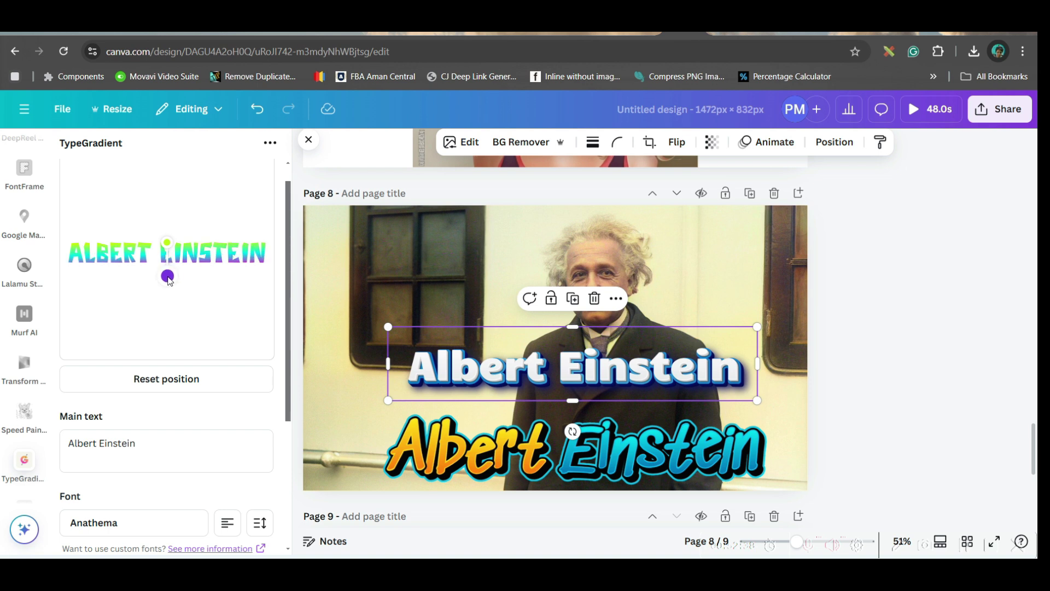
{"action": "scroll", "coordinate": [168, 328], "scroll_direction": "down", "scroll_amount": 4}
{"action": "left_click", "coordinate": [164, 478]}
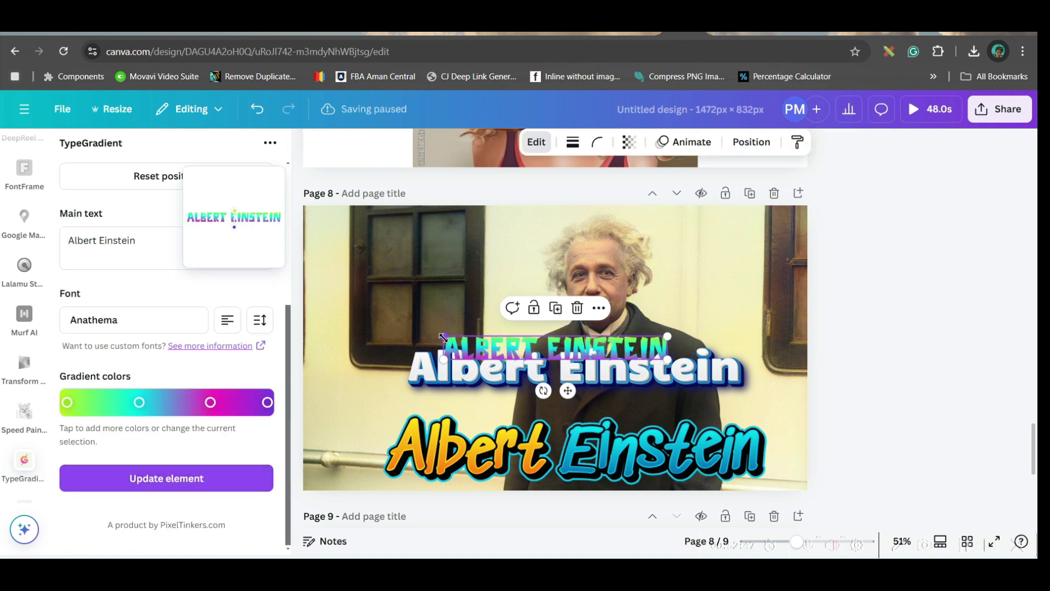
Step: Enlarge and reposition the gradient title, and lower the white Albert Einstein text
{"action": "left_click_drag", "start_coordinate": [444, 336], "coordinate": [294, 321]}
{"action": "left_click_drag", "start_coordinate": [467, 350], "coordinate": [547, 336]}
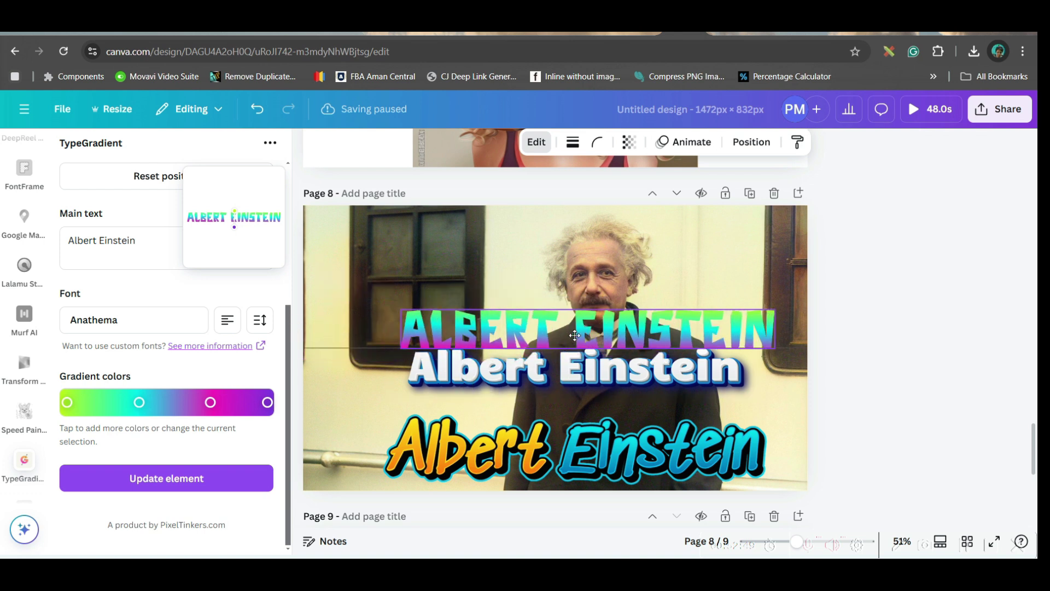
{"action": "left_click", "coordinate": [550, 383]}
{"action": "left_click_drag", "start_coordinate": [549, 383], "coordinate": [564, 405]}
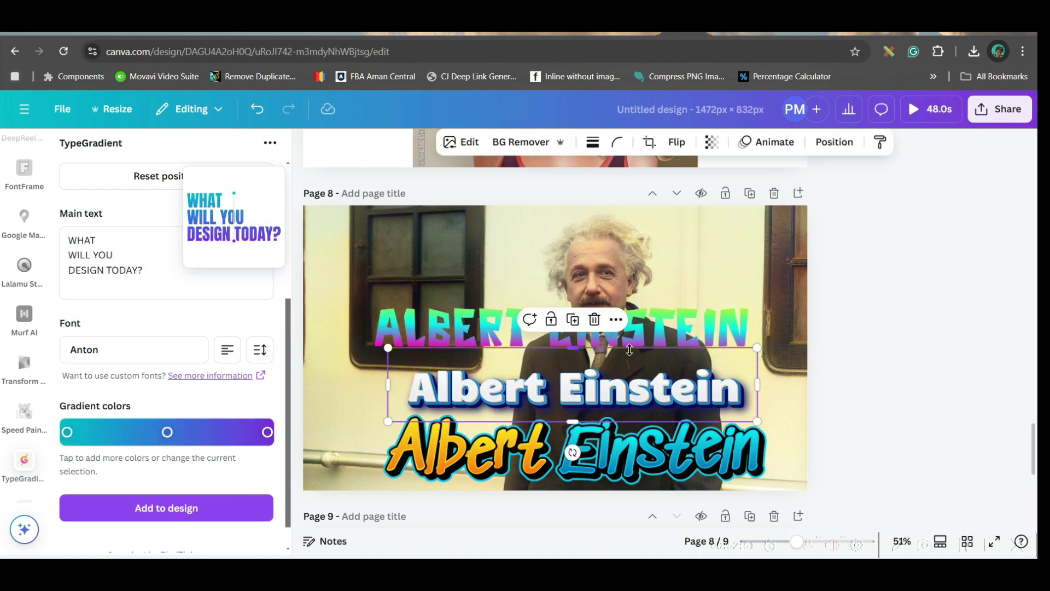
{"action": "left_click_drag", "start_coordinate": [547, 329], "coordinate": [552, 337]}
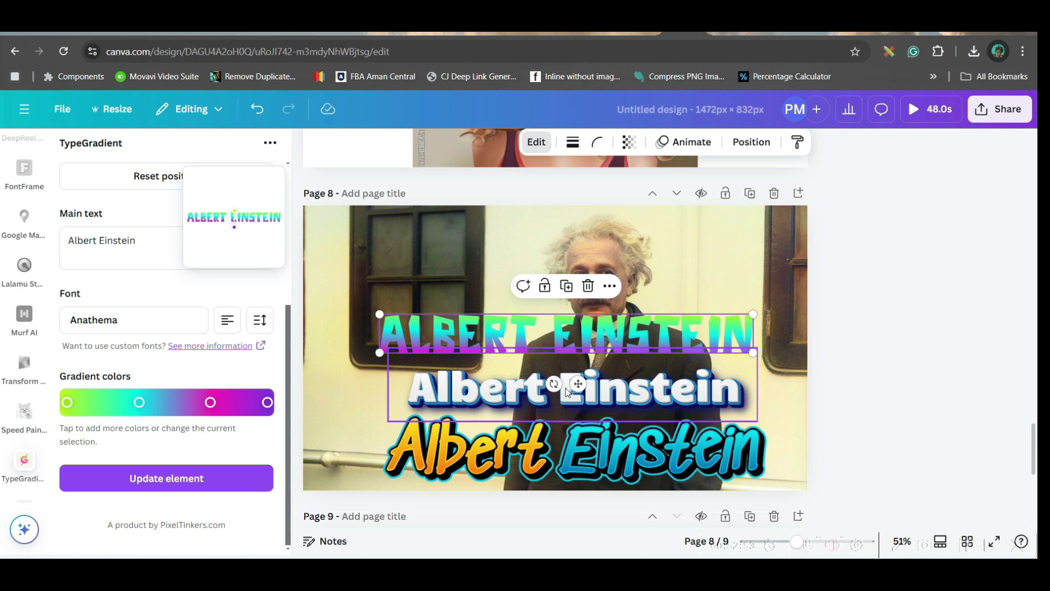
Step: Move the gradient title from page 8 to the bottom edge of the page 9 photo
{"action": "key", "text": "Delete"}
{"action": "scroll", "coordinate": [575, 370], "scroll_direction": "down", "scroll_amount": 6}
{"action": "left_click", "coordinate": [575, 370]}
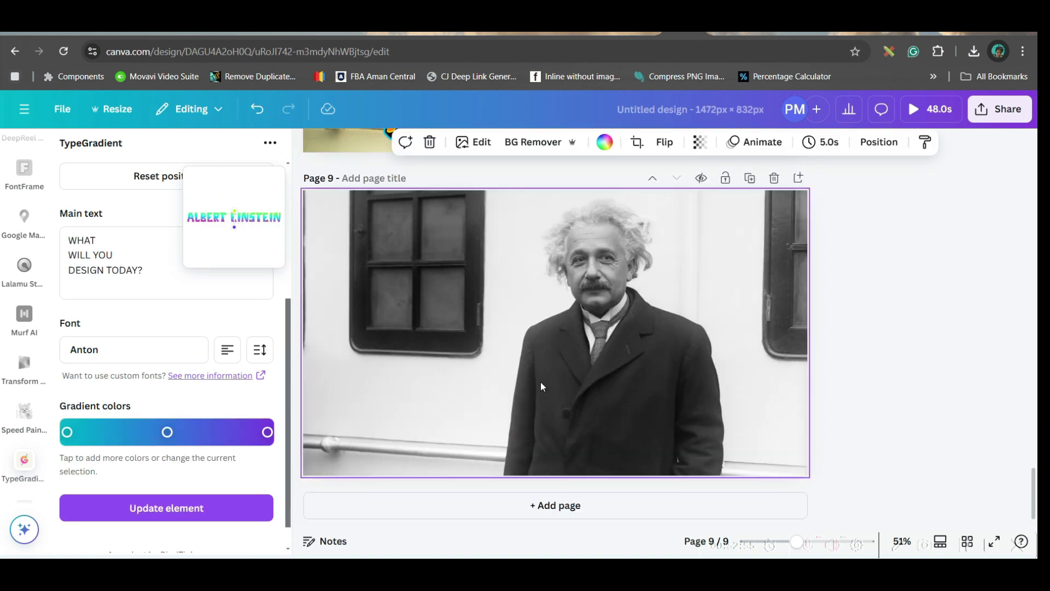
{"action": "key", "text": "ctrl+v"}
{"action": "left_click_drag", "start_coordinate": [566, 332], "coordinate": [564, 464]}
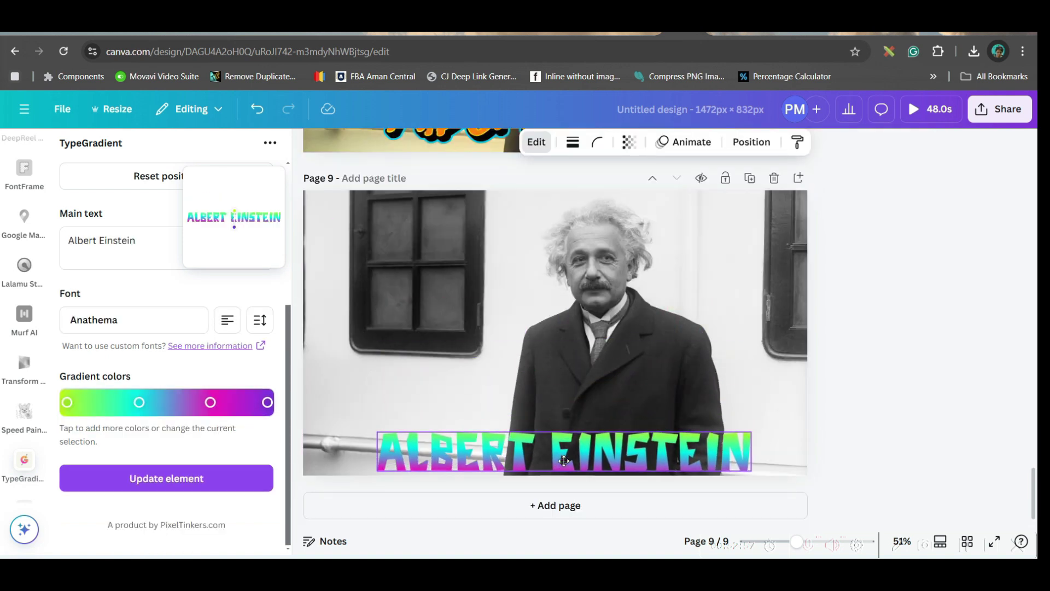
{"action": "scroll", "coordinate": [27, 208], "scroll_direction": "up", "scroll_amount": 8}
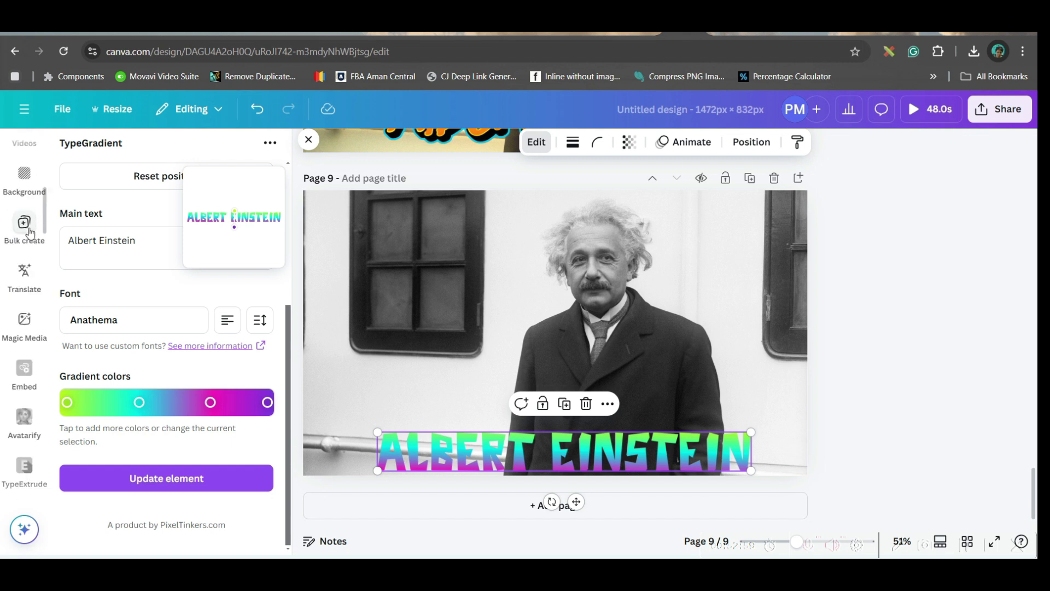
Step: Add a near-black pill shape and stretch it into a wide bar at the bottom
{"action": "left_click", "coordinate": [24, 198]}
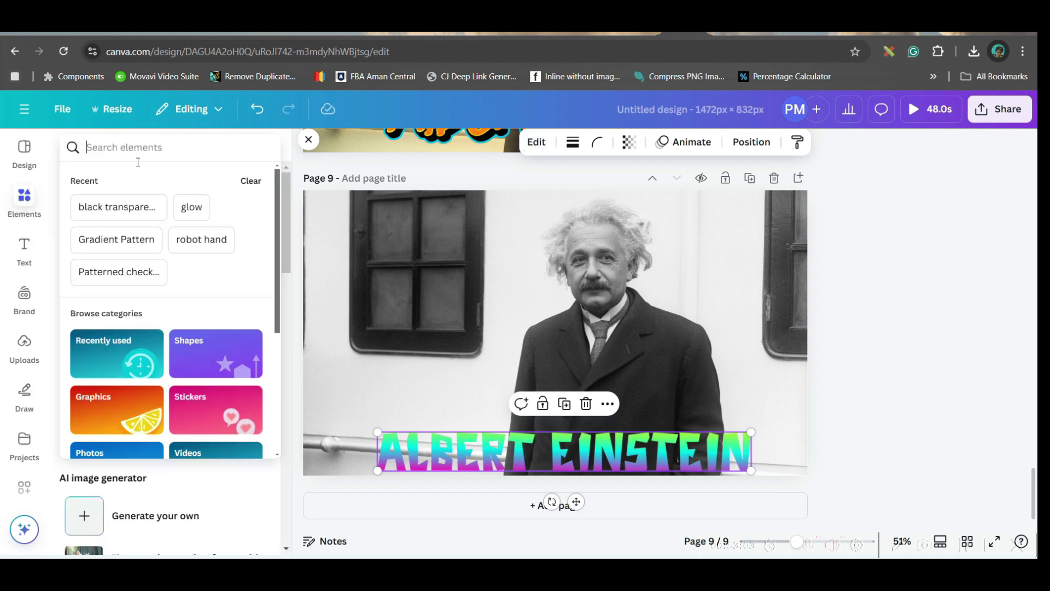
{"action": "type", "text": "shape"}
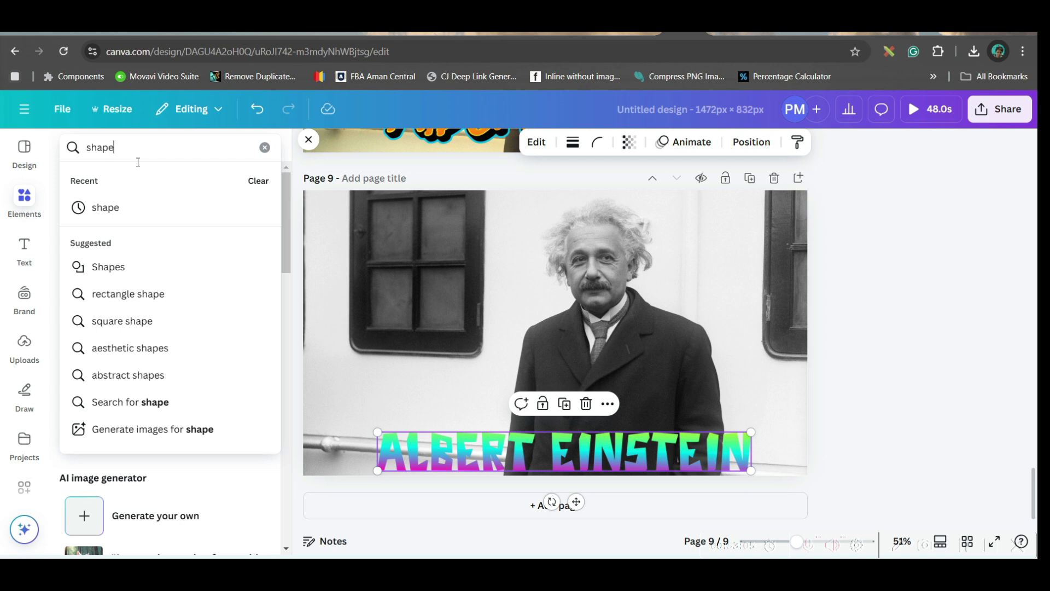
{"action": "key", "text": "Return"}
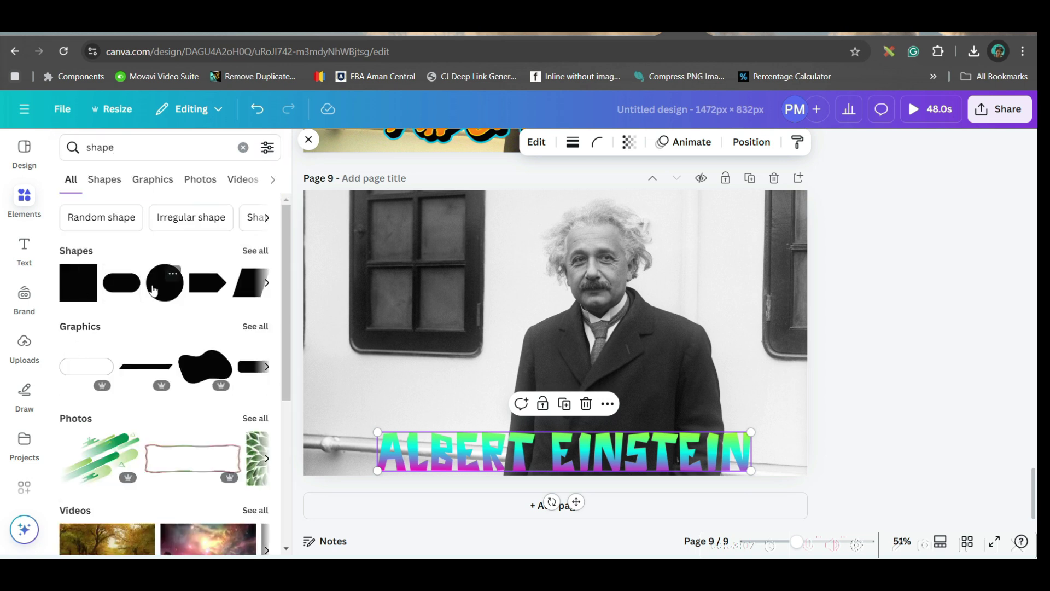
{"action": "left_click", "coordinate": [116, 284]}
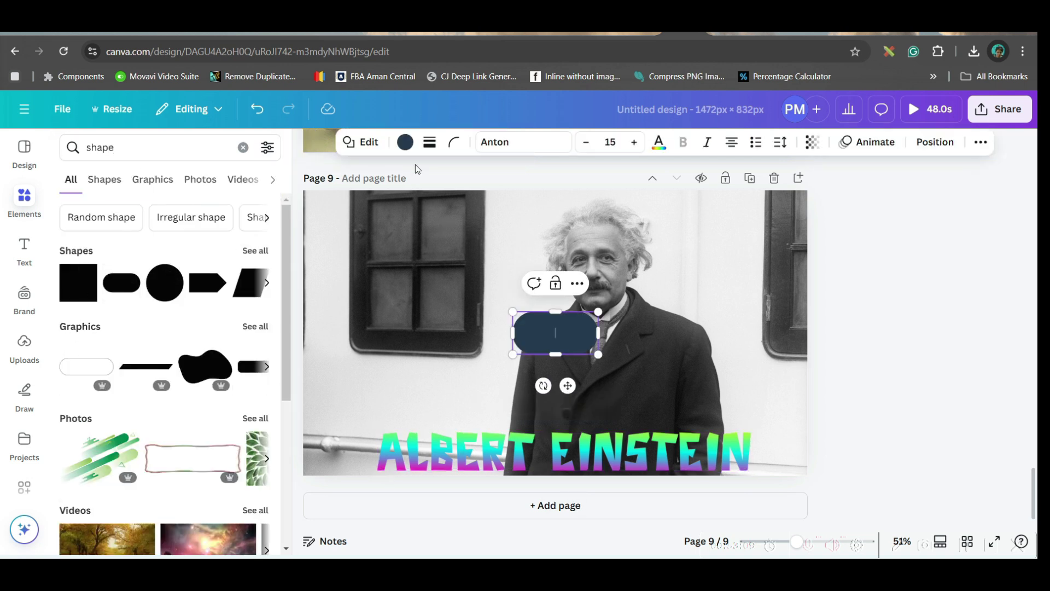
{"action": "left_click", "coordinate": [405, 144]}
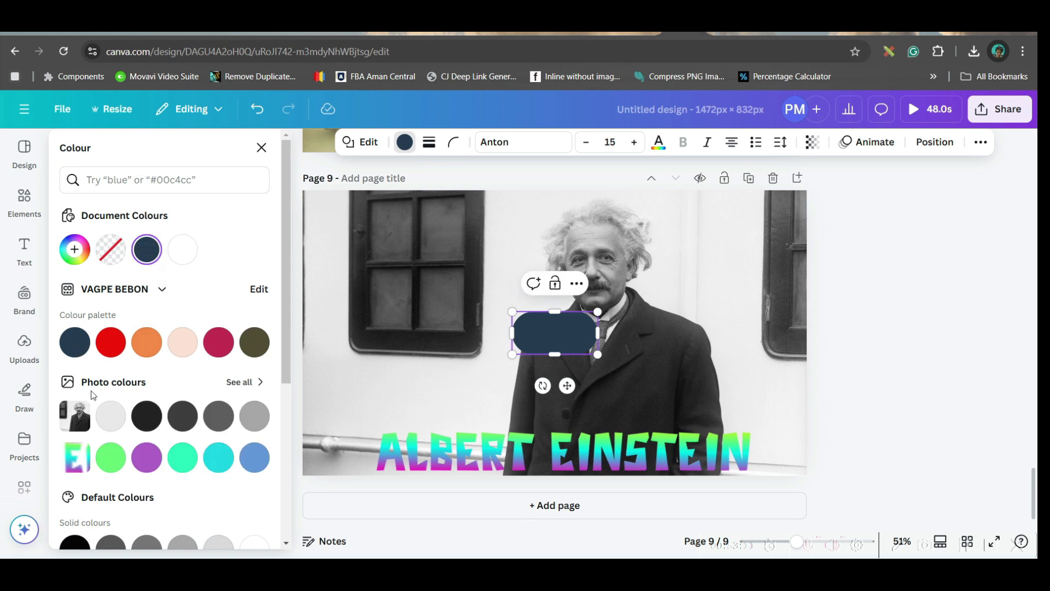
{"action": "left_click", "coordinate": [145, 416]}
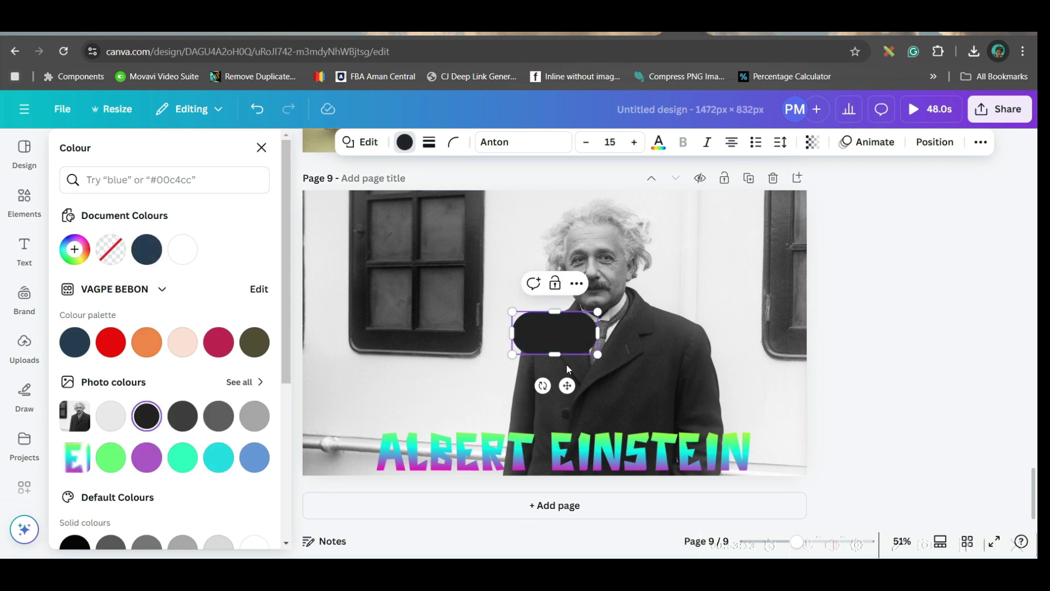
{"action": "left_click_drag", "start_coordinate": [567, 369], "coordinate": [756, 472]}
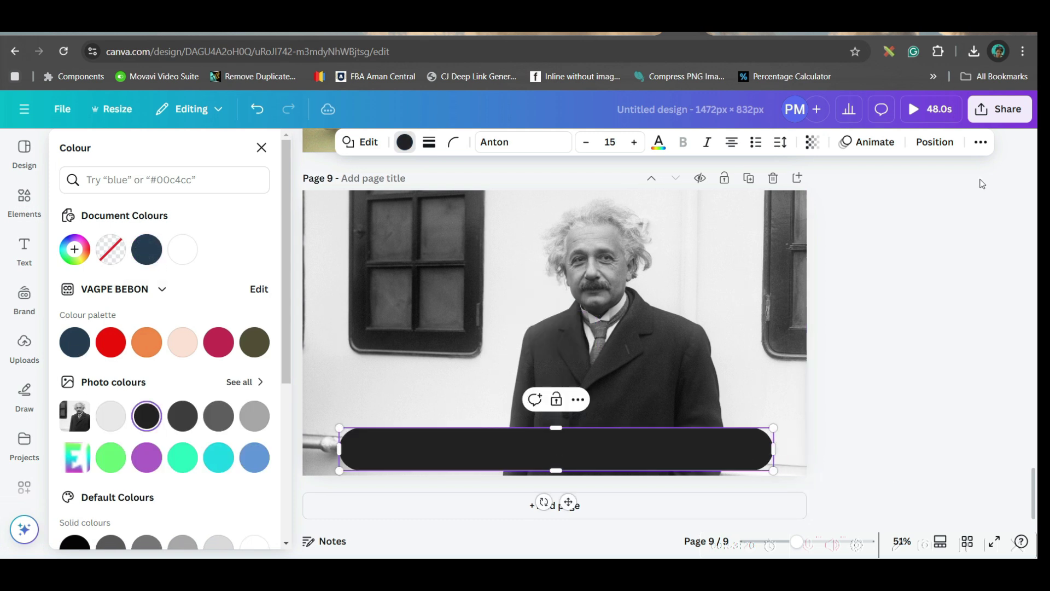
Step: Layer the black bar beneath the ALBERT EINSTEIN title, heighten it slightly, and add page 10
{"action": "left_click", "coordinate": [931, 144]}
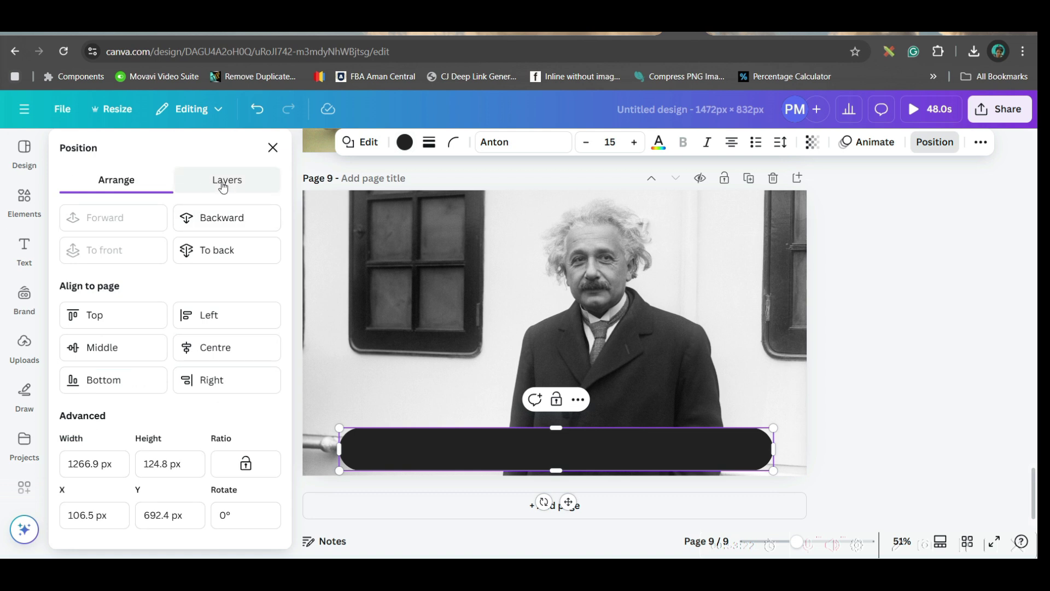
{"action": "left_click", "coordinate": [222, 186]}
{"action": "left_click_drag", "start_coordinate": [160, 265], "coordinate": [148, 323]}
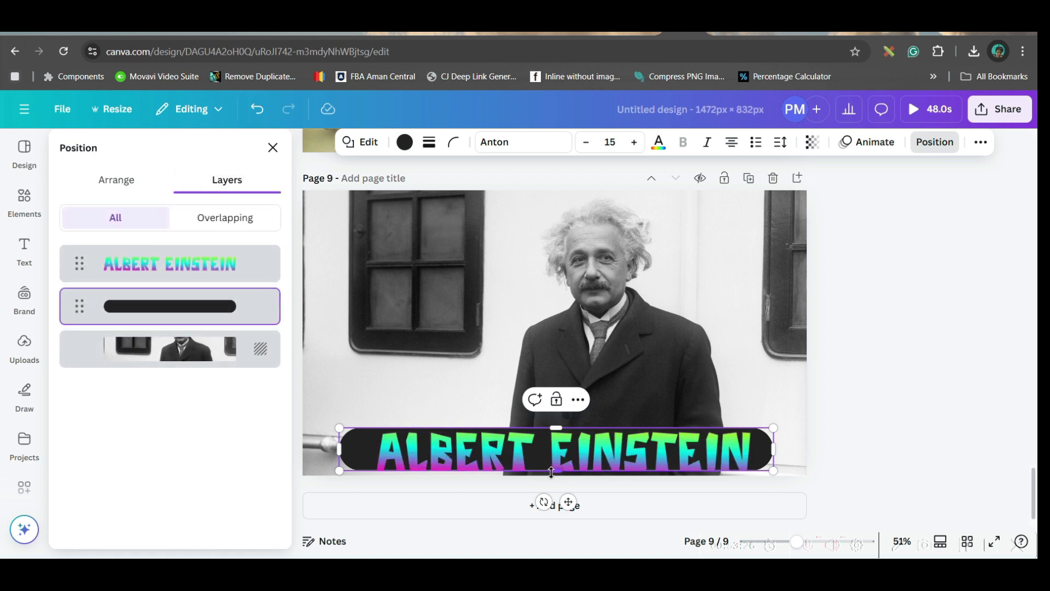
{"action": "left_click_drag", "start_coordinate": [551, 471], "coordinate": [552, 476]}
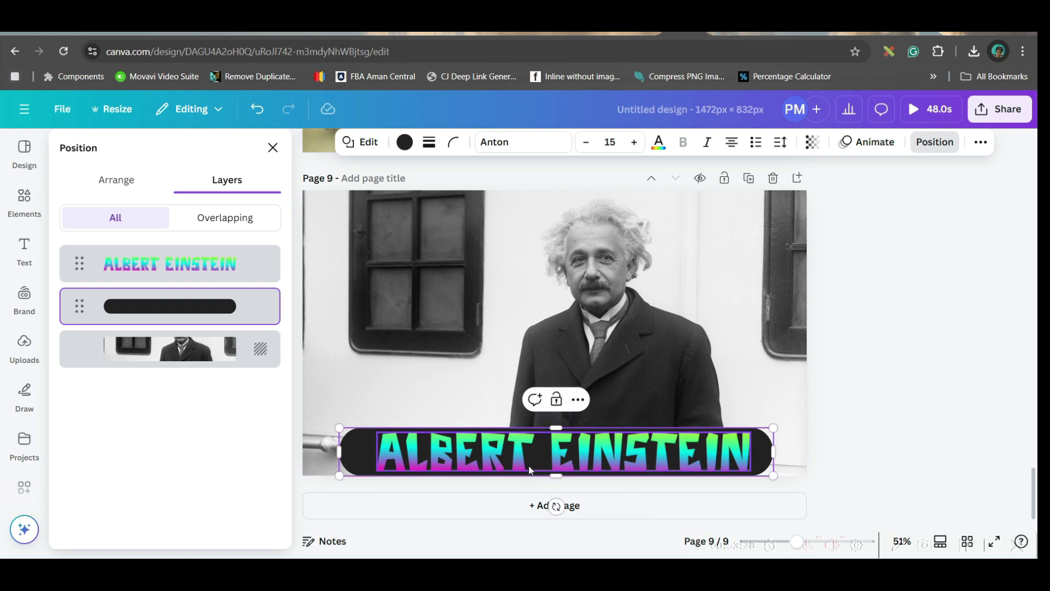
{"action": "left_click", "coordinate": [517, 517]}
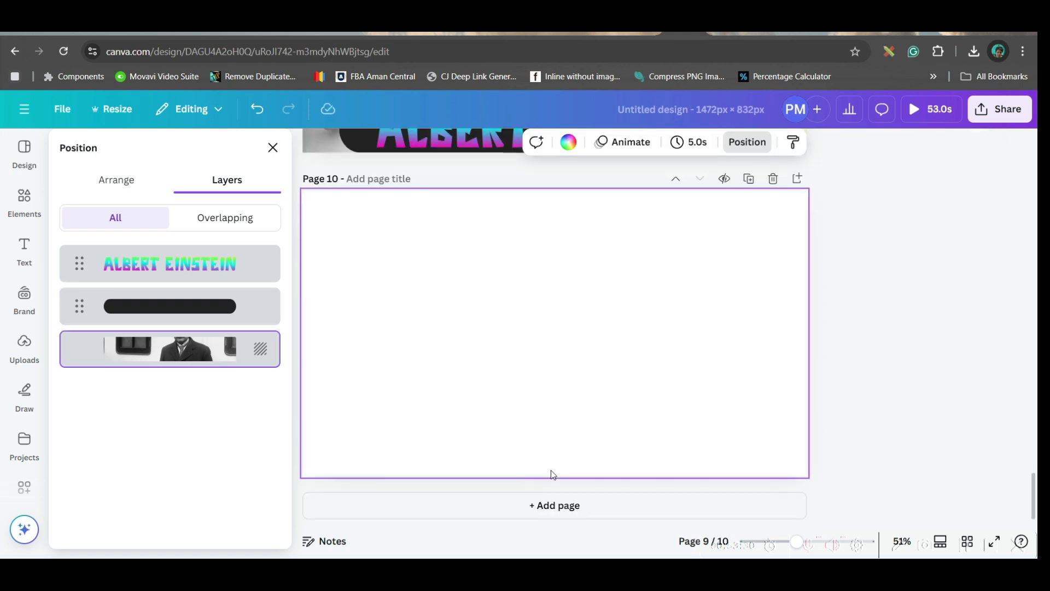
Step: Select the ALBERT EINSTEIN title with its black bar and reposition them together on page 9
{"action": "scroll", "coordinate": [543, 297], "scroll_direction": "up", "scroll_amount": 5}
{"action": "left_click_drag", "start_coordinate": [862, 445], "coordinate": [765, 471]}
{"action": "mouse_move", "coordinate": [686, 472]}
{"action": "left_mouse_down"}
{"action": "mouse_move", "coordinate": [709, 473]}
{"action": "mouse_move", "coordinate": [690, 469]}
{"action": "left_mouse_up"}
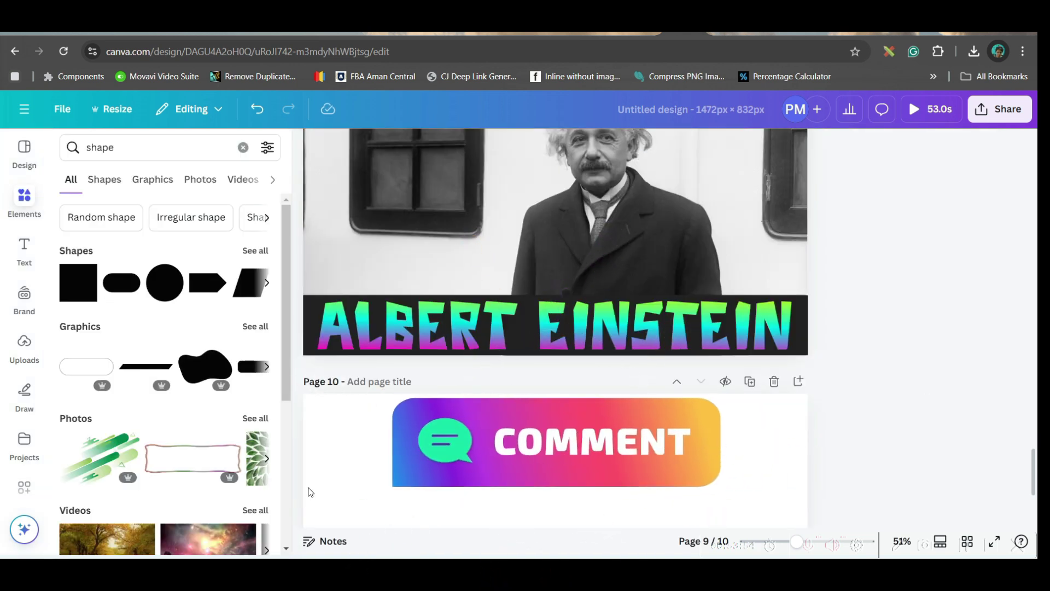
{"action": "scroll", "coordinate": [181, 448], "scroll_direction": "down", "scroll_amount": 3}
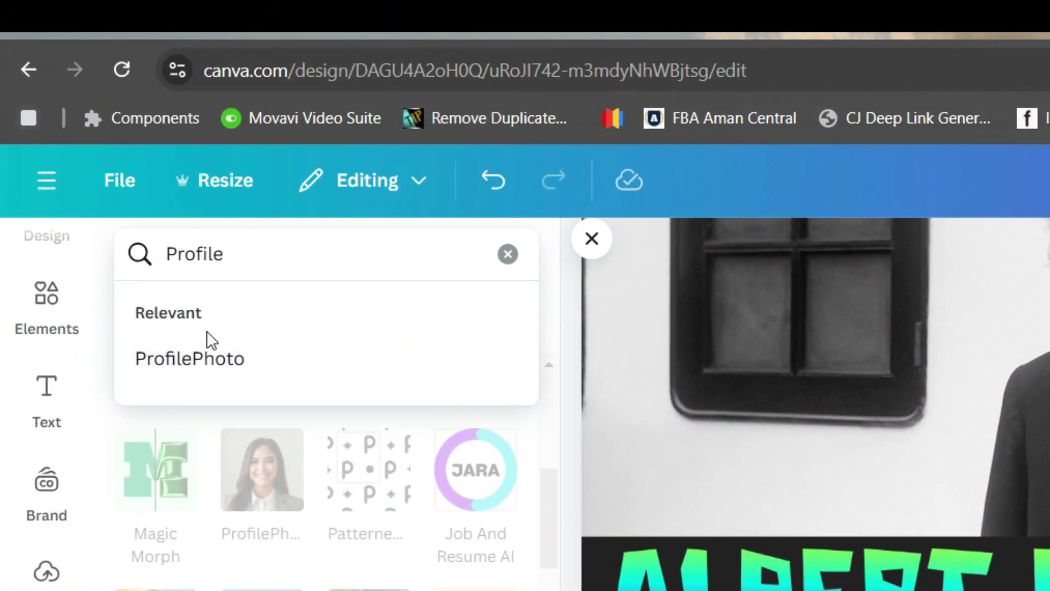
Step: Open the ProfilePhoto app and upload a portrait photo
{"action": "left_click", "coordinate": [206, 356]}
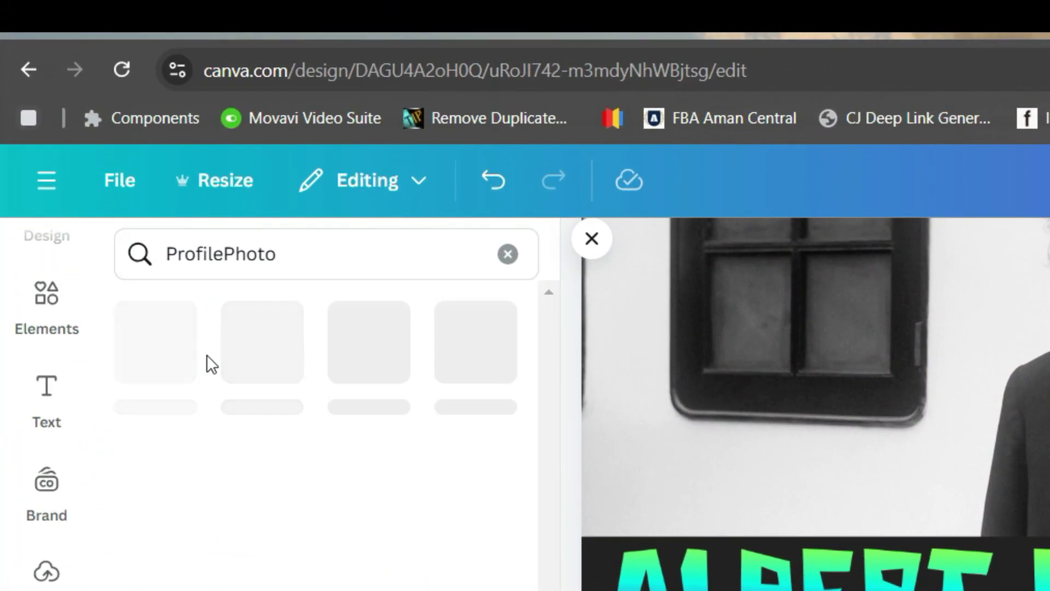
{"action": "left_click", "coordinate": [163, 359]}
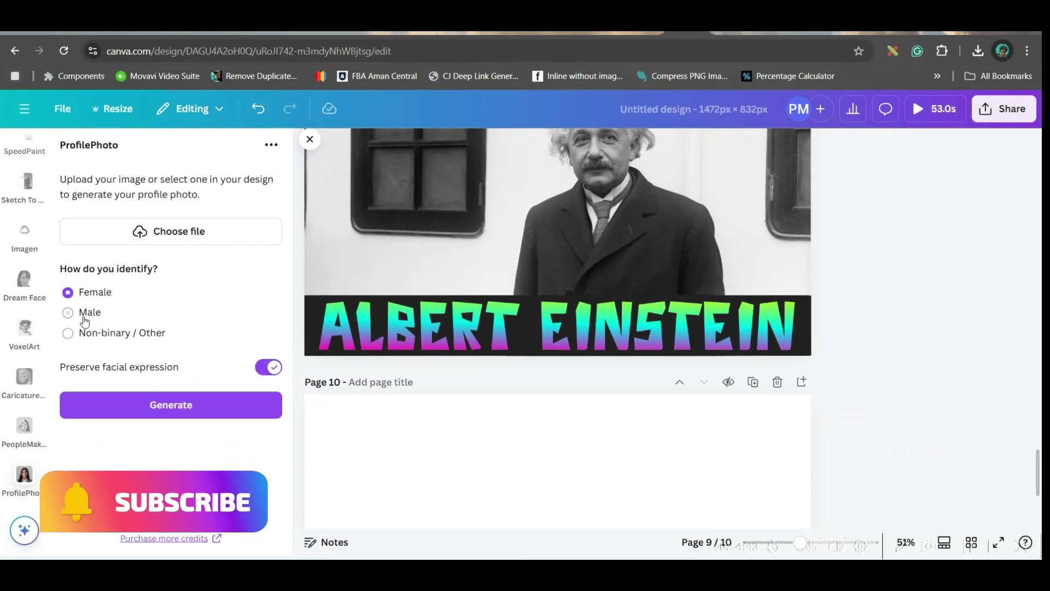
{"action": "left_click", "coordinate": [174, 240]}
{"action": "key", "text": "Escape"}
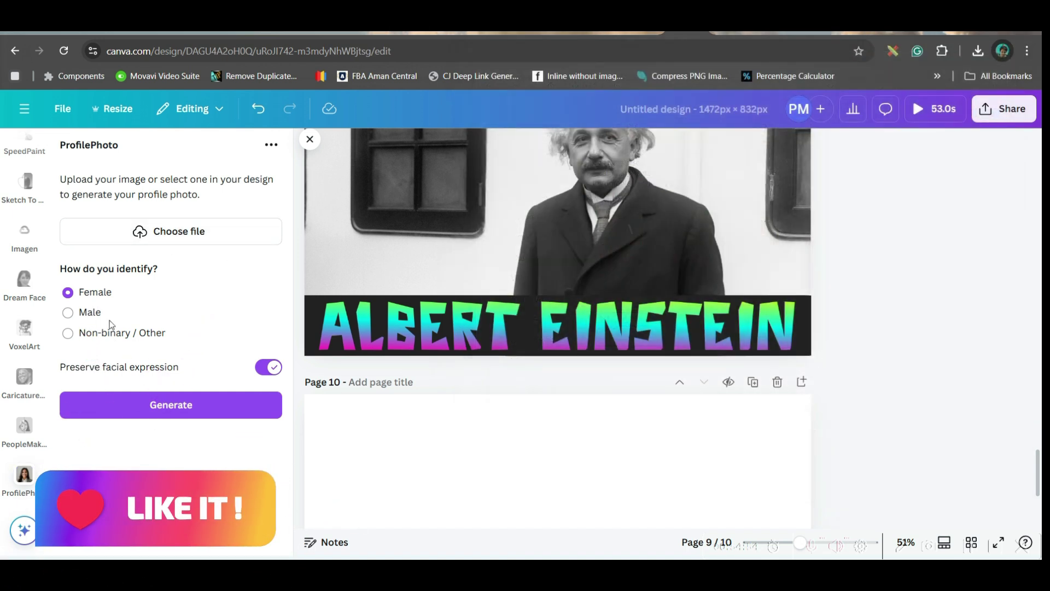
Step: Generate a new profile photo from the portrait with Male identity
{"action": "scroll", "coordinate": [194, 512], "scroll_direction": "down", "scroll_amount": 2}
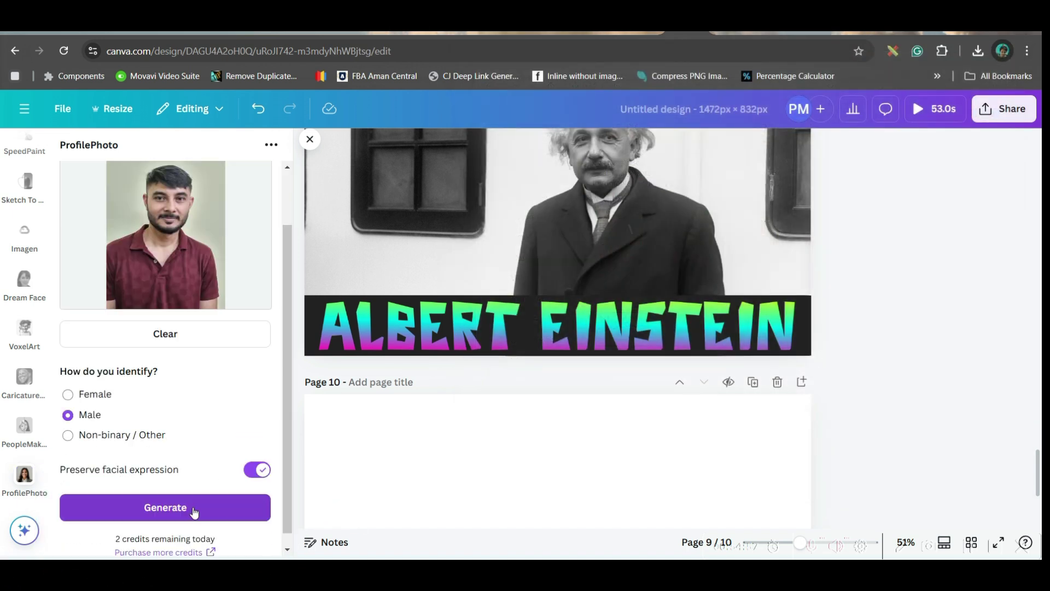
{"action": "scroll", "coordinate": [235, 241], "scroll_direction": "up", "scroll_amount": 2}
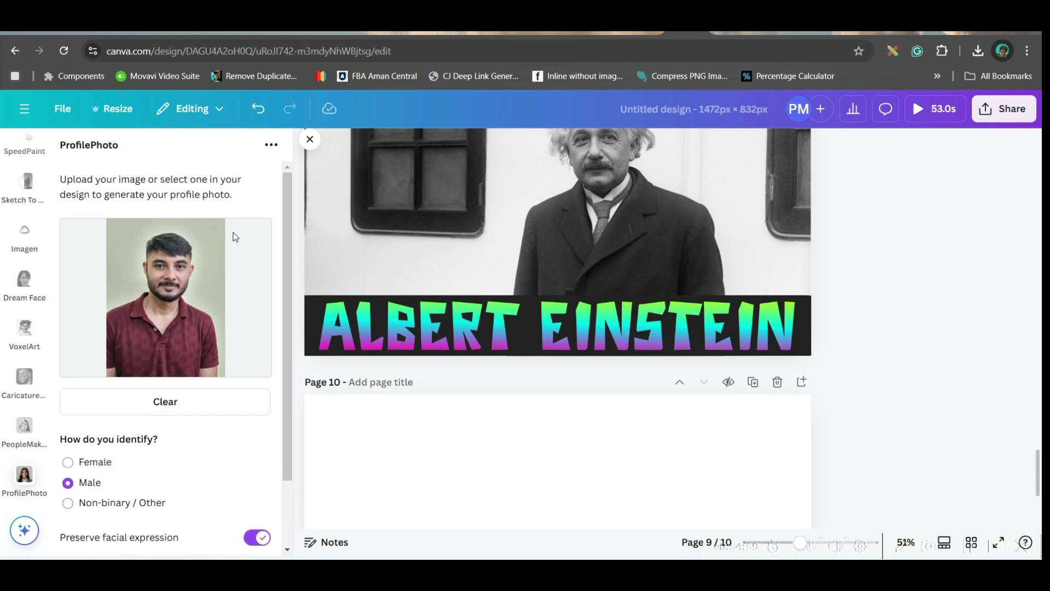
{"action": "scroll", "coordinate": [166, 402], "scroll_direction": "down", "scroll_amount": 2}
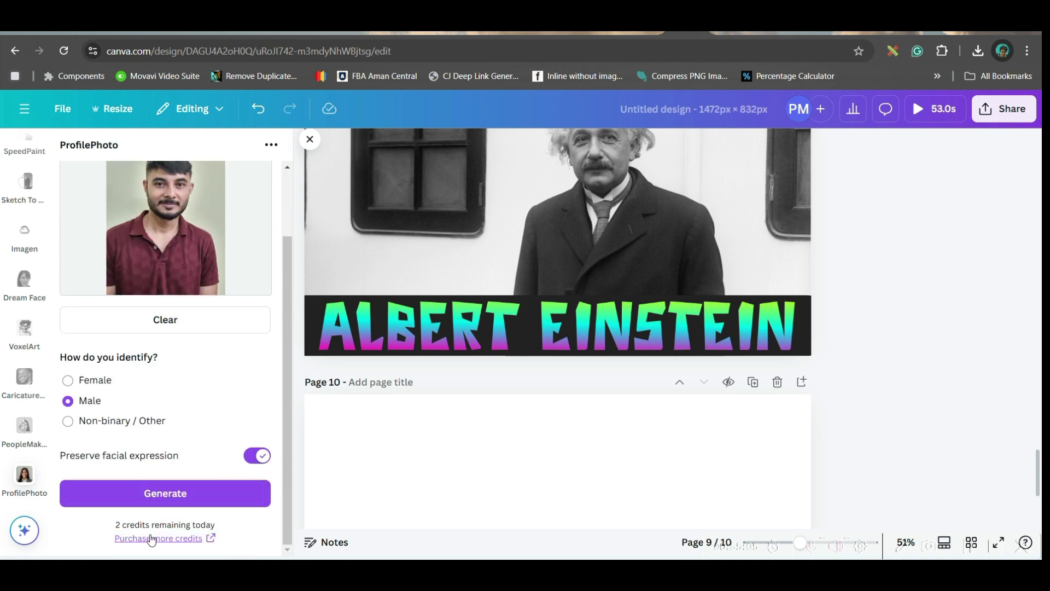
{"action": "left_click", "coordinate": [218, 484]}
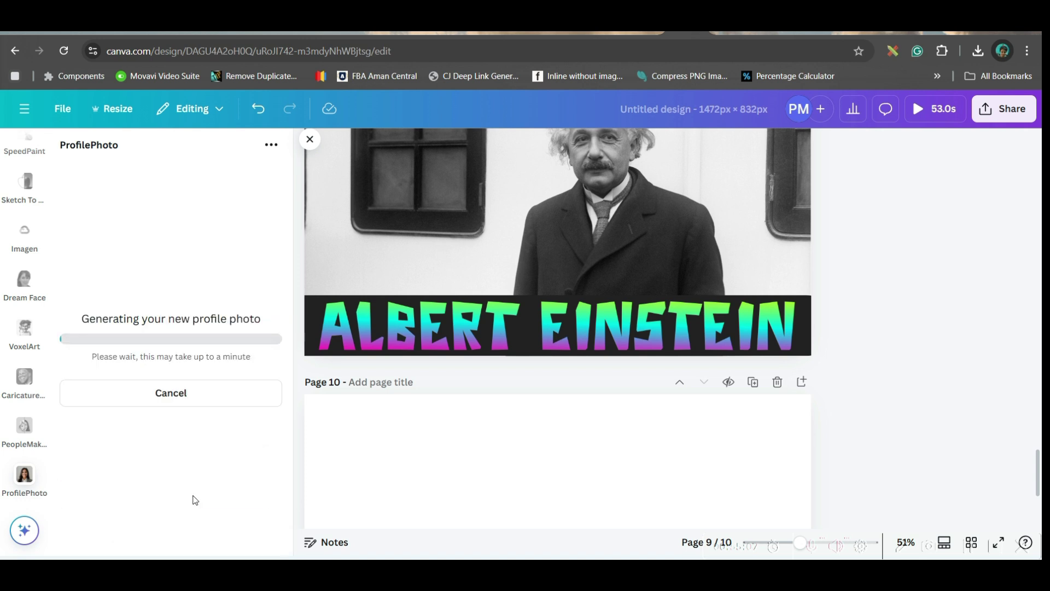